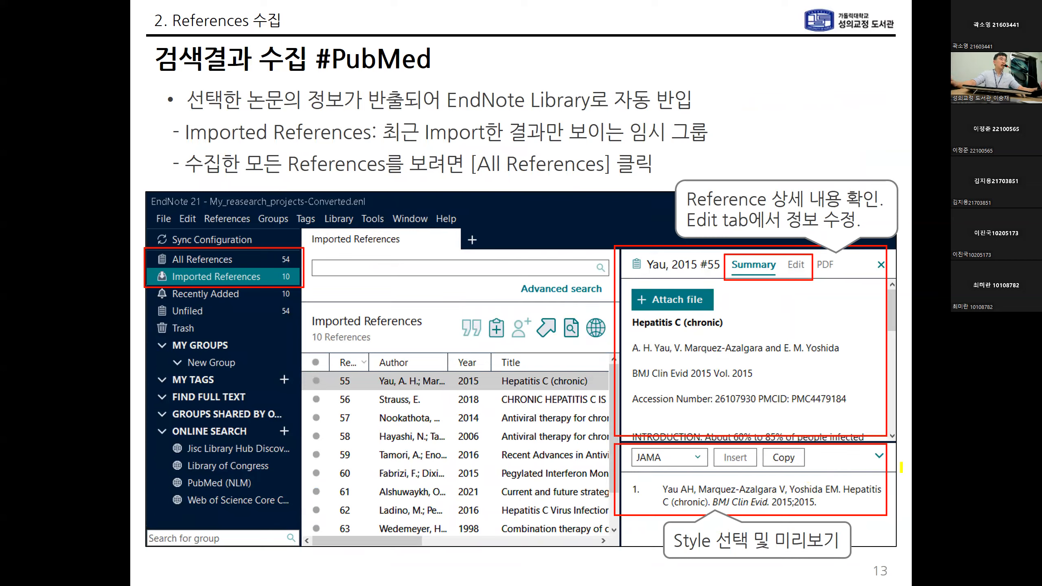
# Step: End the slide show, switch to the Edge browser and reload the library website's home page
pyautogui.rightClick(964, 449)
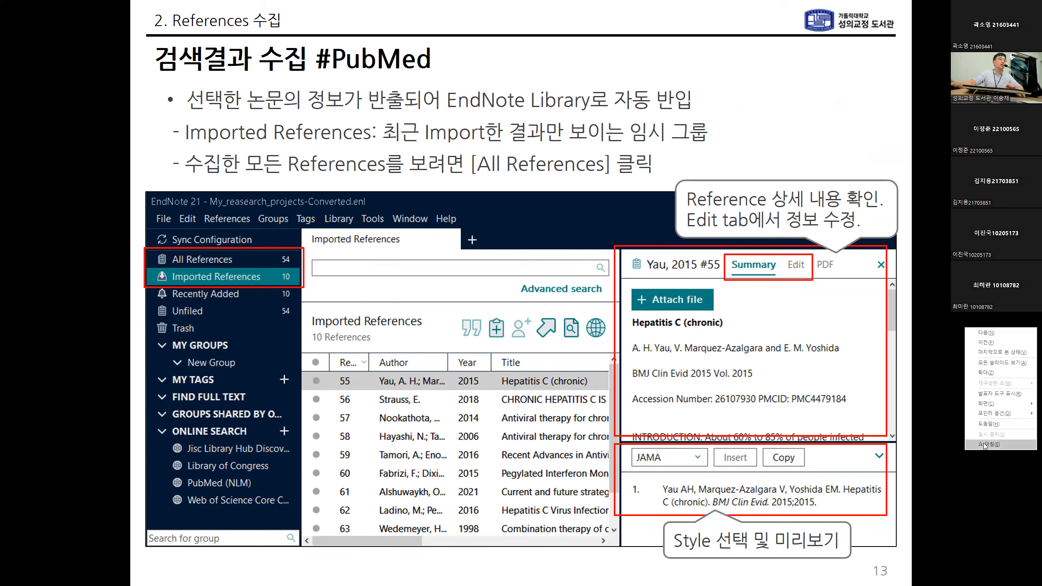
pyautogui.click(984, 444)
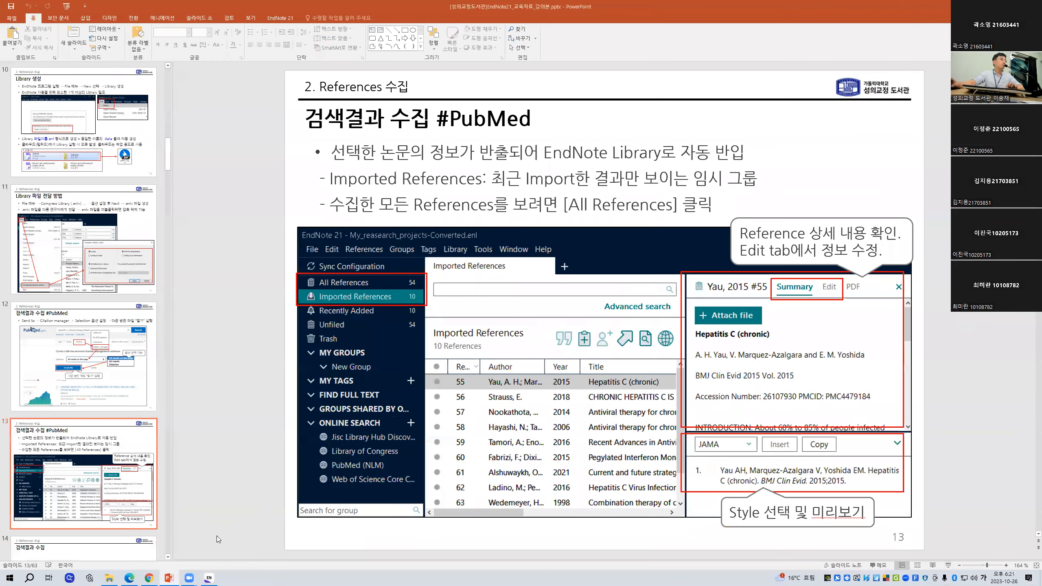
pyautogui.click(137, 577)
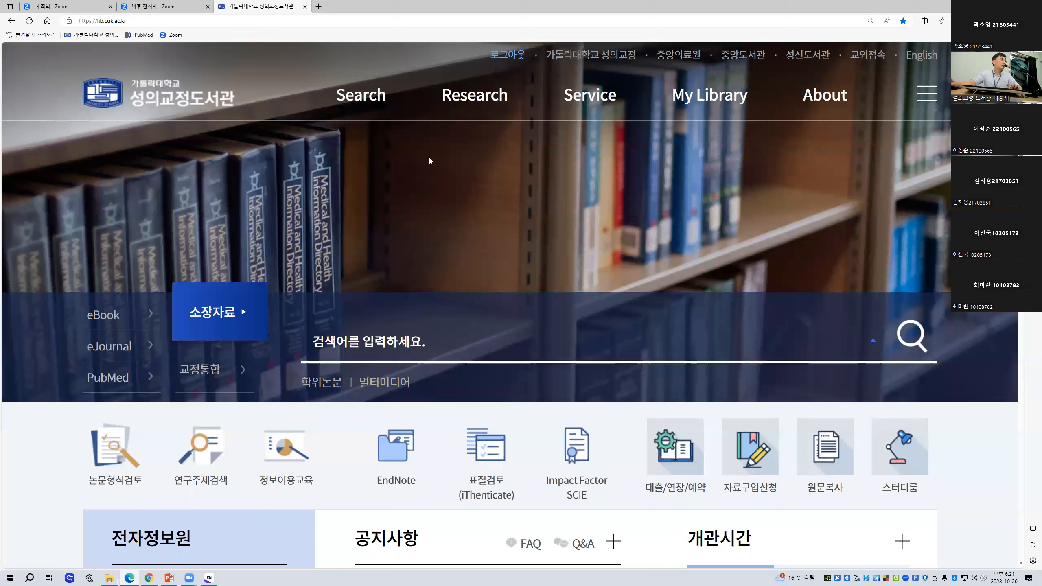
pyautogui.click(164, 95)
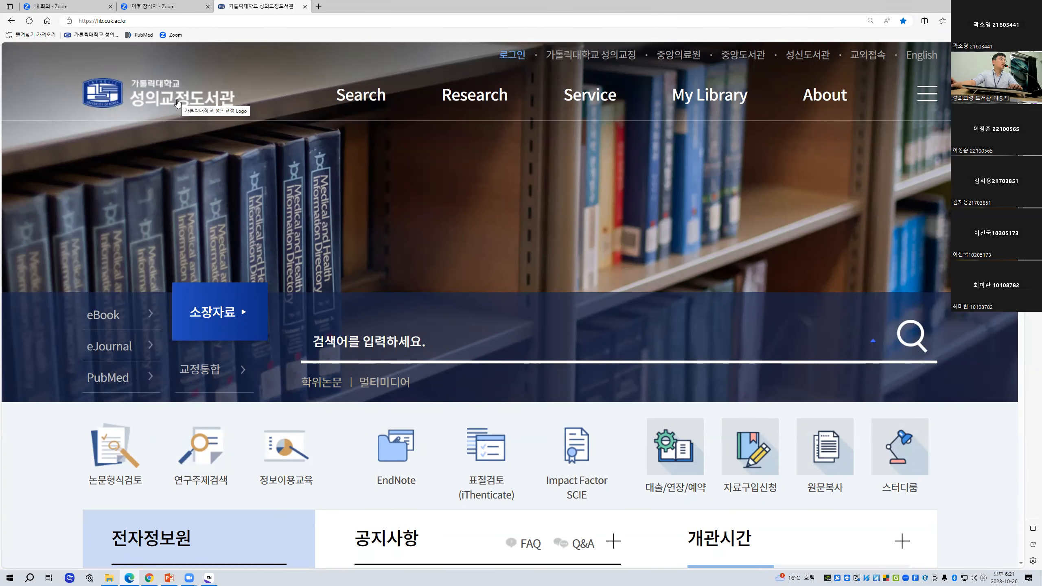
# Step: Log in to the library website with the account ID and password
pyautogui.click(513, 57)
pyautogui.click(397, 369)
pyautogui.click(386, 399)
pyautogui.click(389, 400)
pyautogui.write('******')
pyautogui.press('Return')
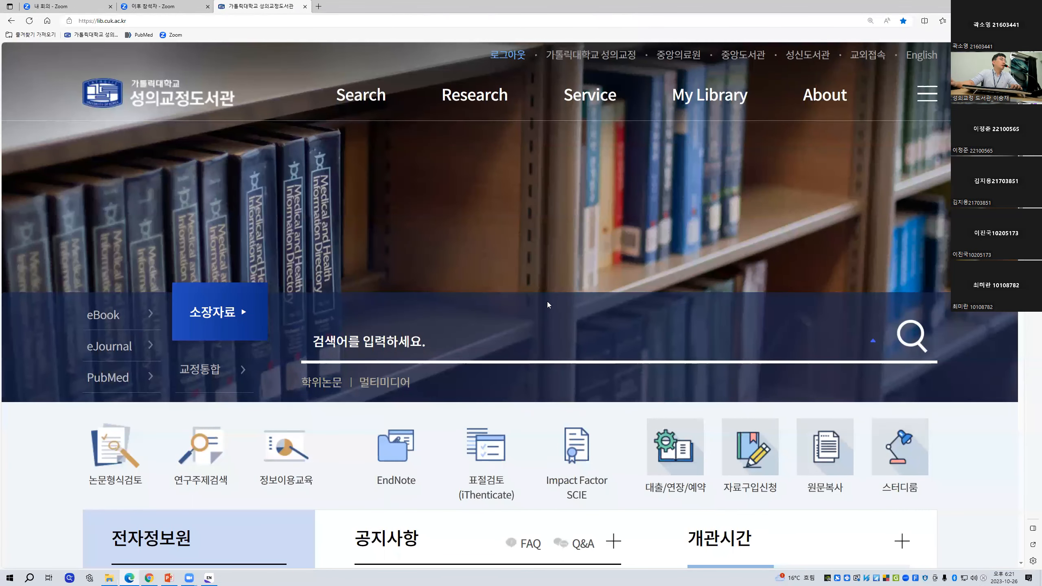
# Step: Open PubMed Home through the PubMed search options on the library home page
pyautogui.click(361, 105)
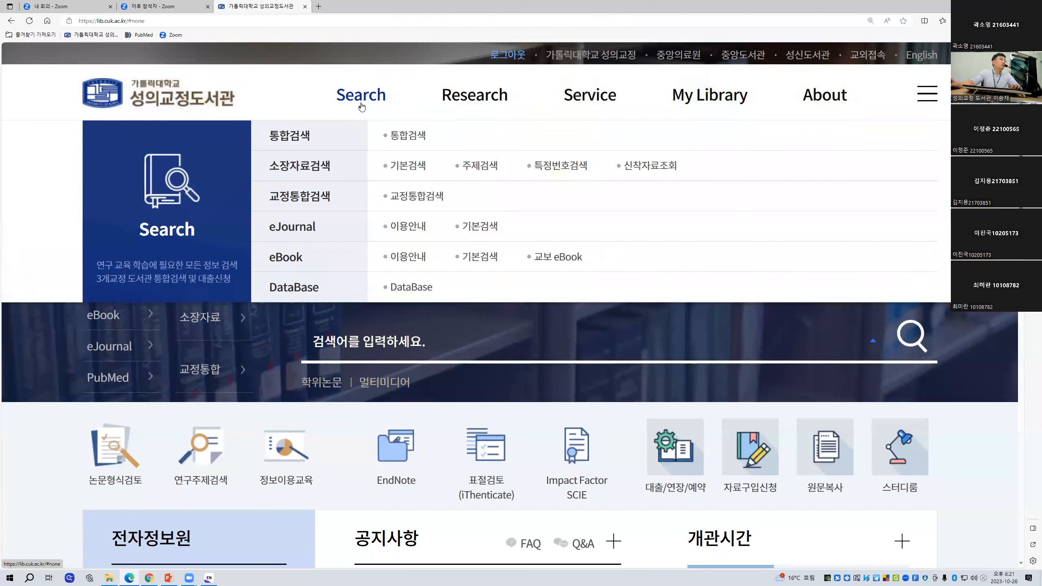
pyautogui.click(404, 288)
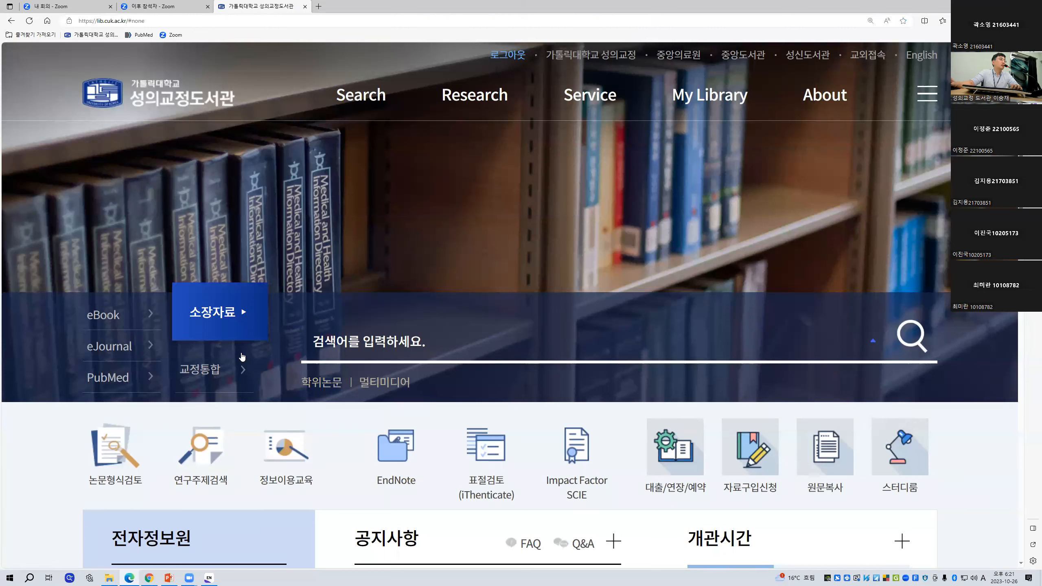
pyautogui.click(117, 380)
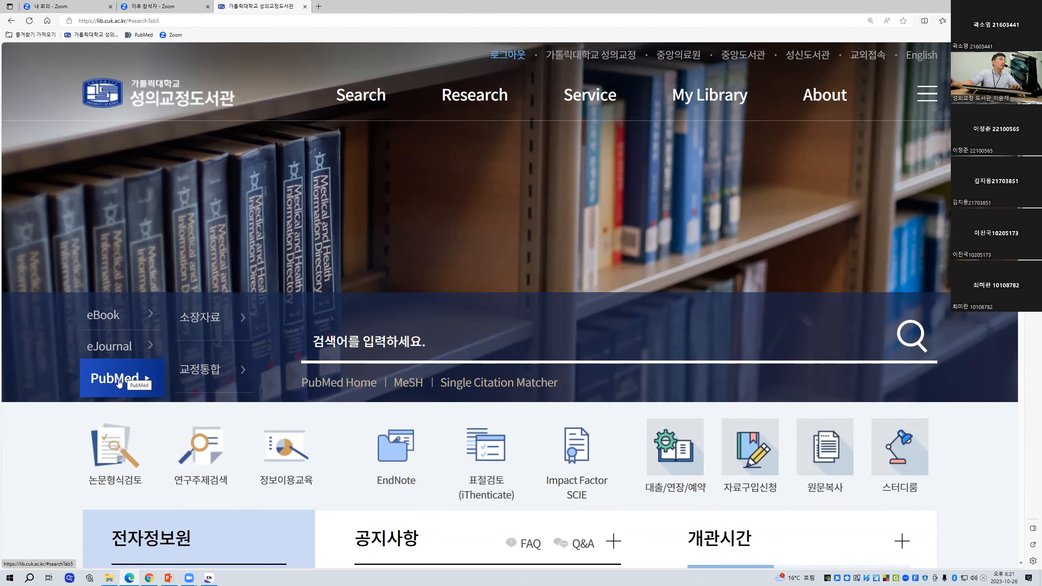
pyautogui.click(204, 331)
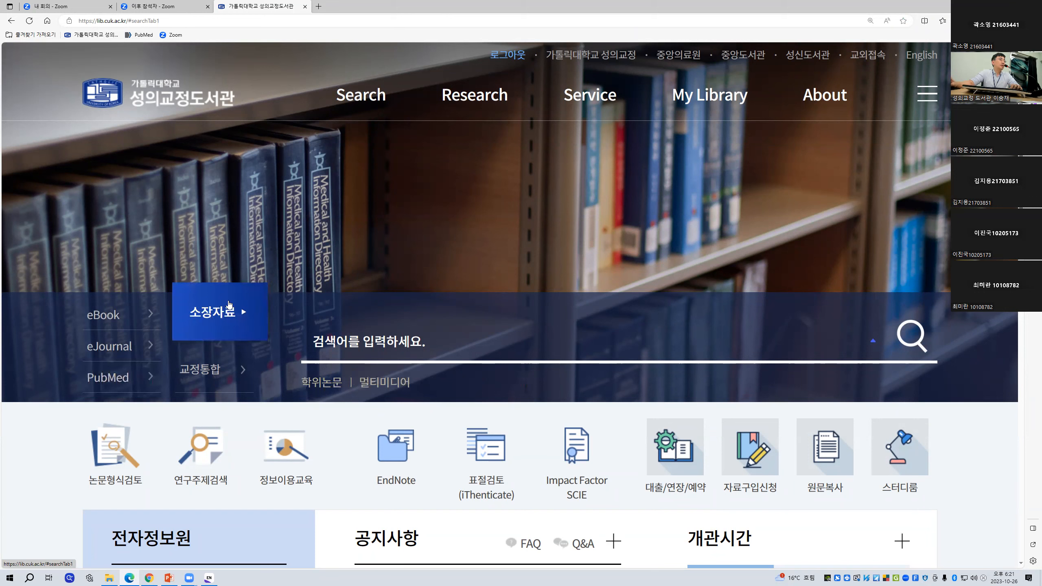
pyautogui.click(129, 384)
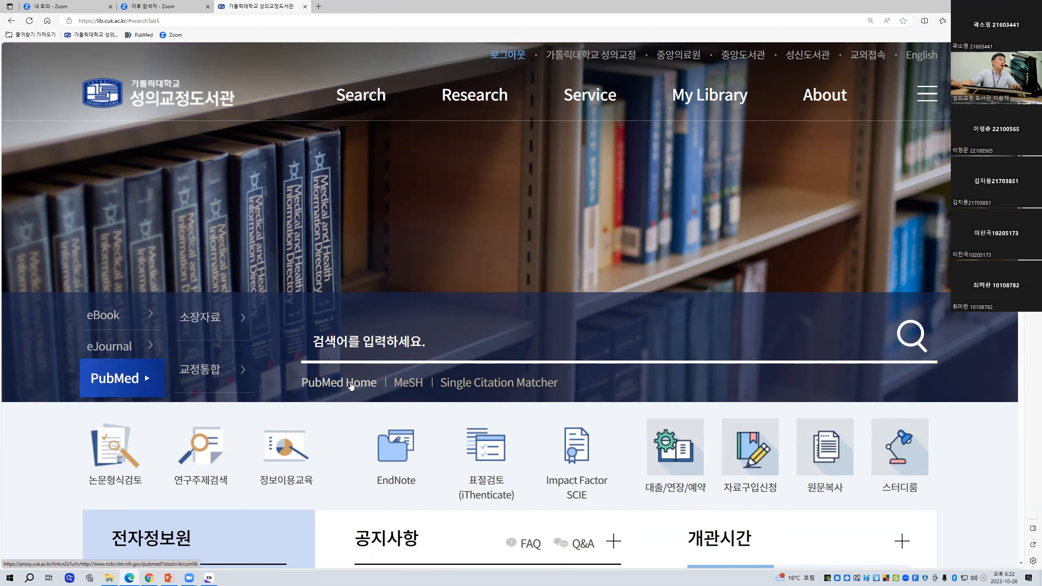
pyautogui.click(318, 386)
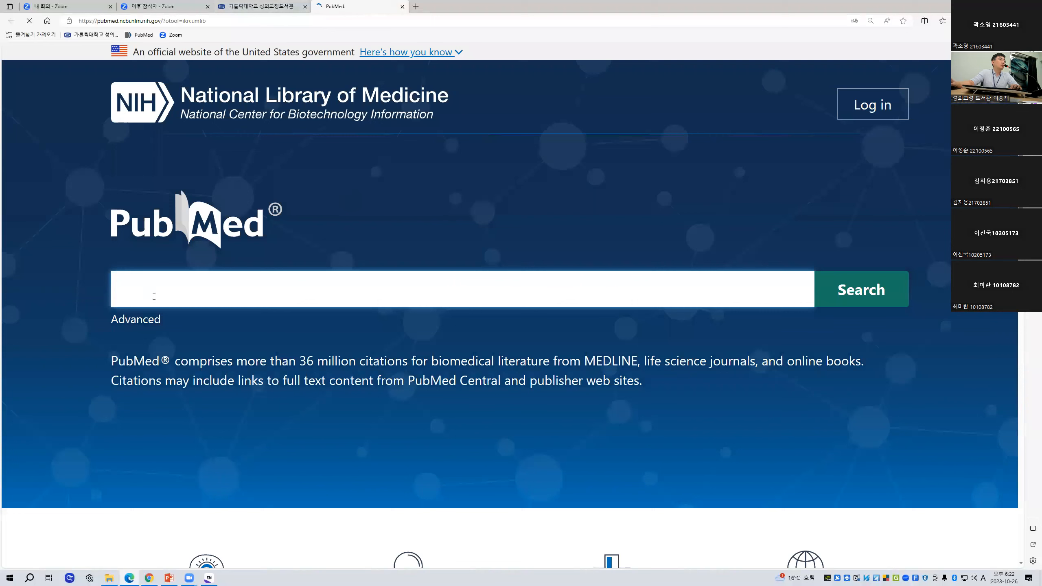
pyautogui.click(258, 6)
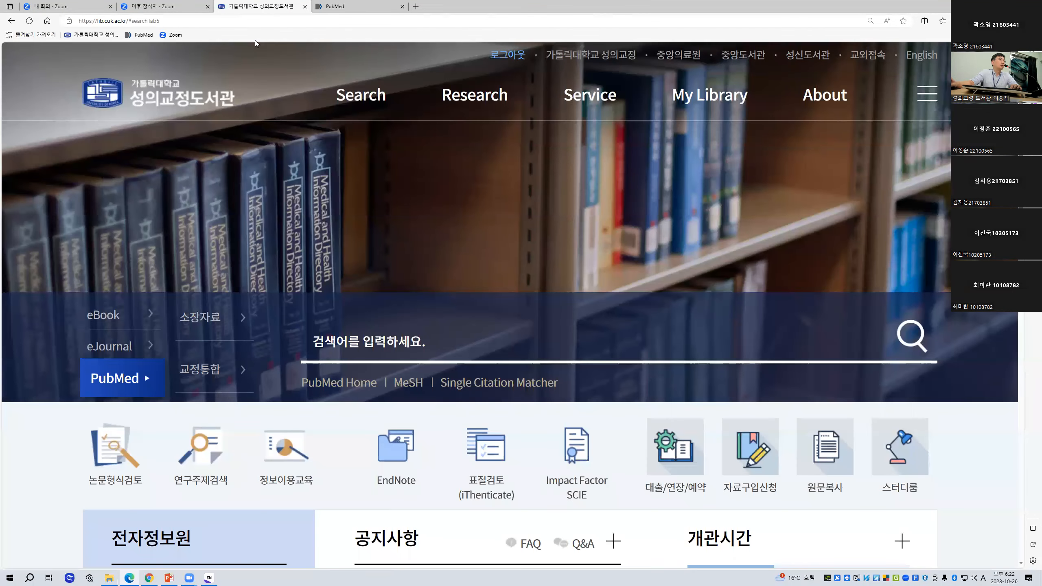
pyautogui.click(356, 387)
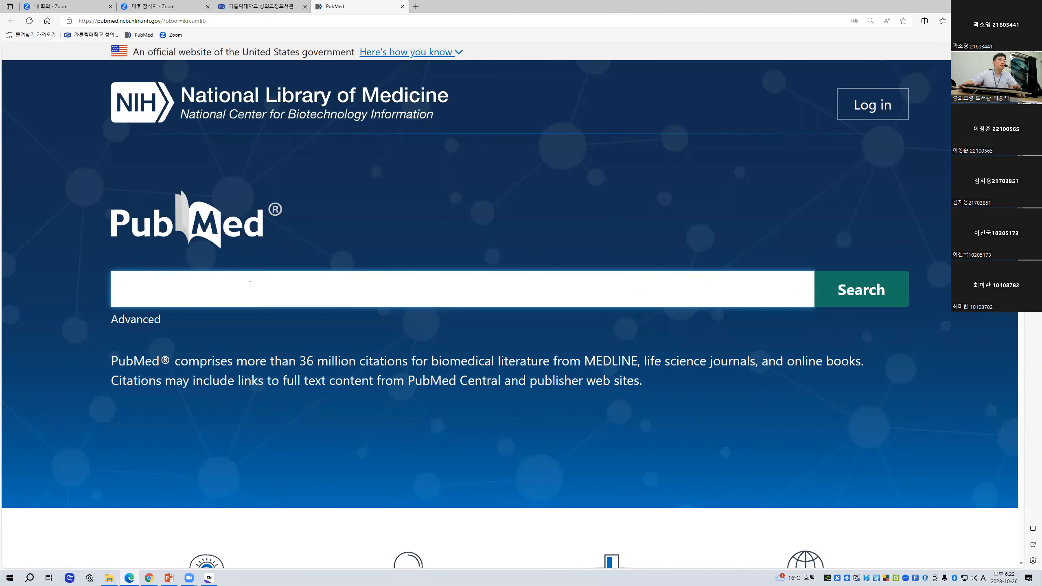
# Step: Search PubMed for the exact phrase "metabolic syndrome"[TIAB], limited to title and abstract
pyautogui.write('me')
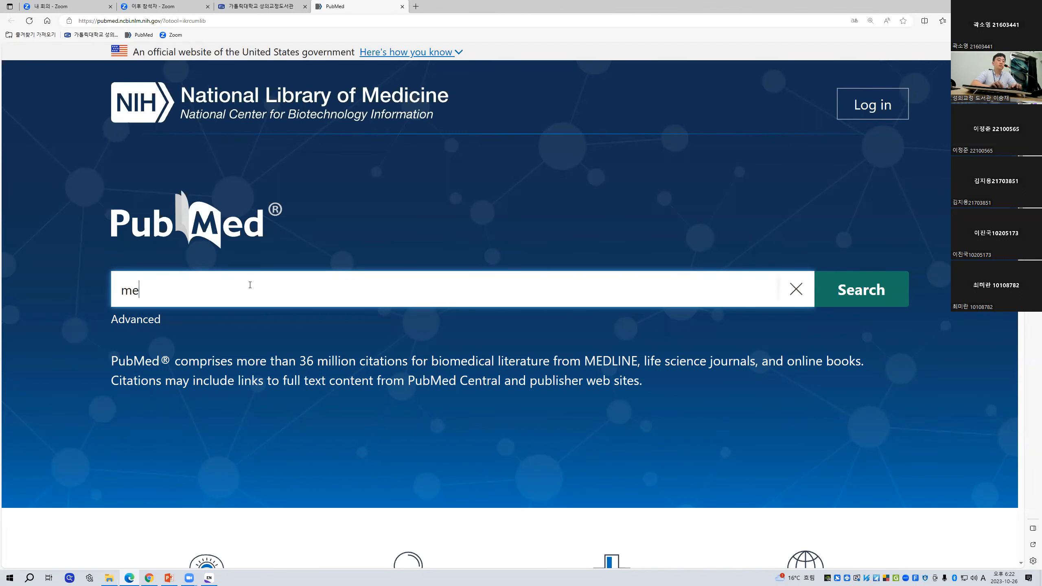
pyautogui.write('tabl')
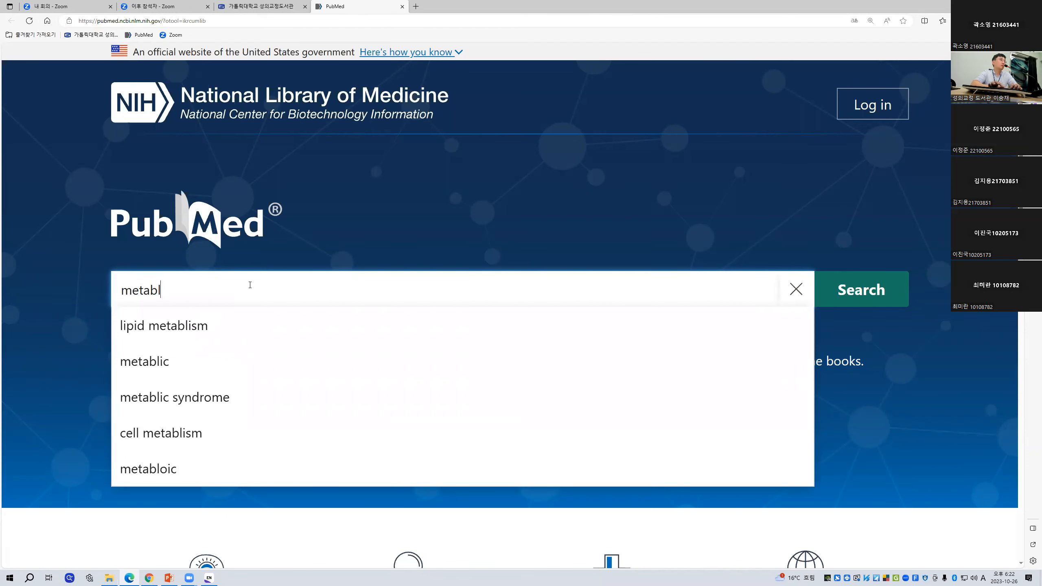
pyautogui.press('BackSpace')
pyautogui.write('olic syhndro')
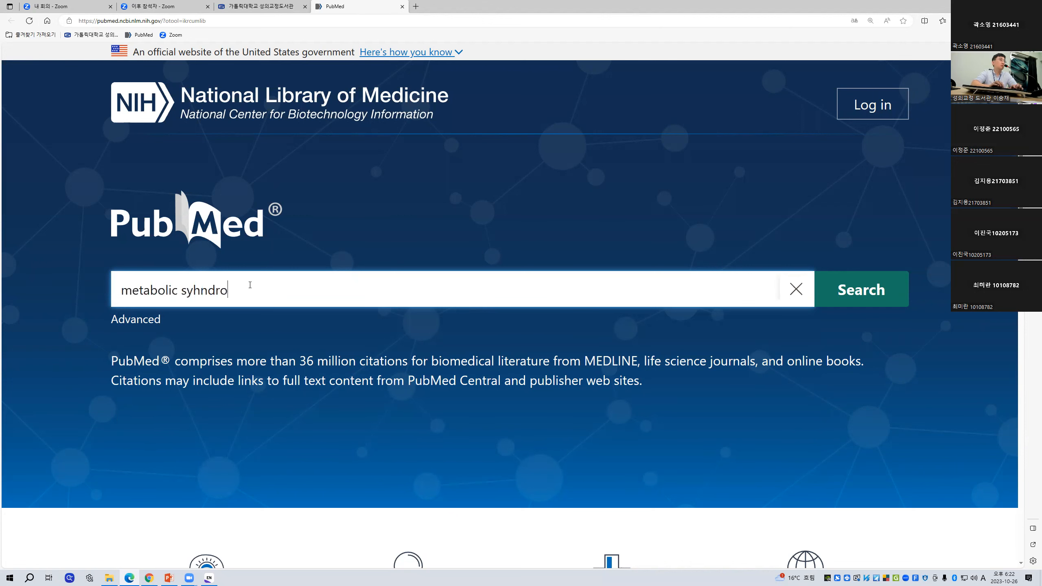
pyautogui.press('BackSpace')
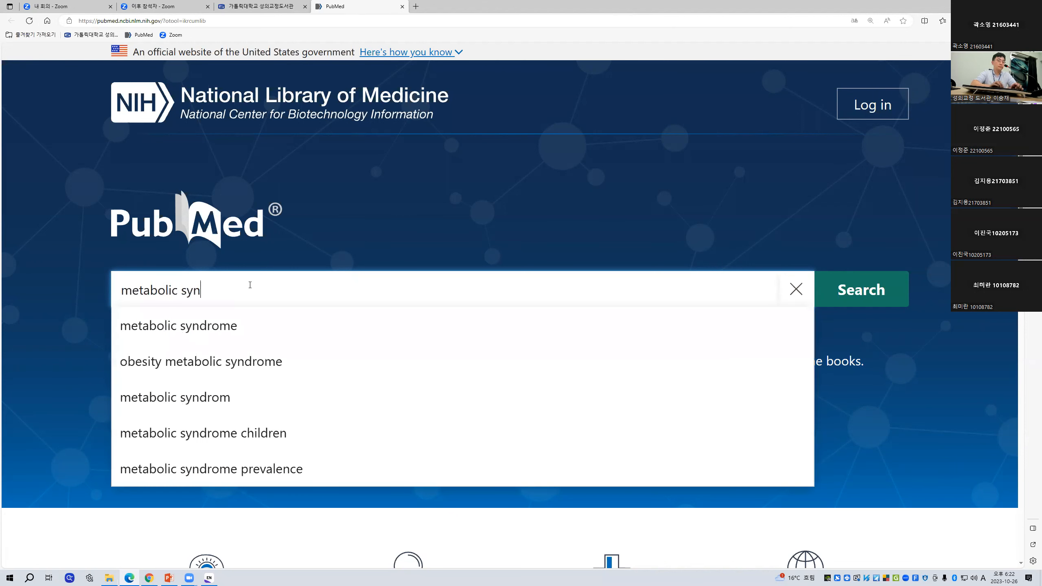
pyautogui.write('ndrome')
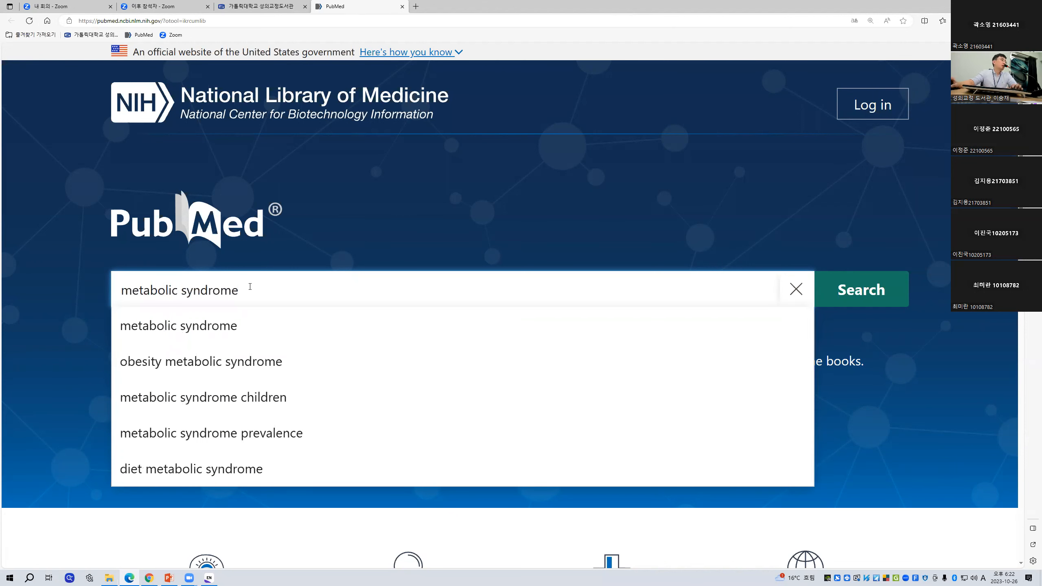
pyautogui.press('Home')
pyautogui.write('"')
pyautogui.press('End')
pyautogui.write('"[TIAB]')
pyautogui.press('Return')
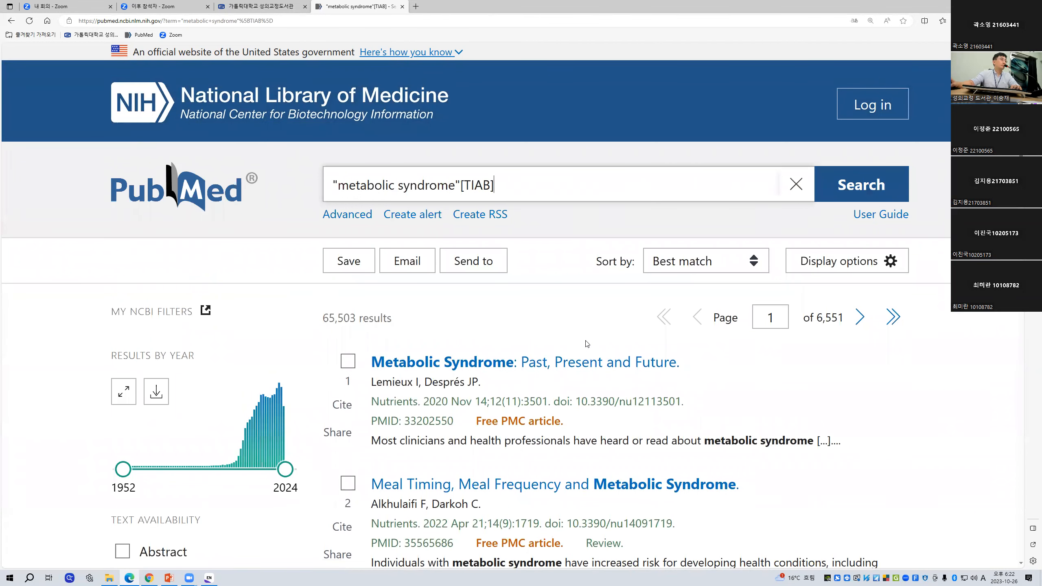
# Step: Examine the PubMed result list and total, the open EndNote library window, and the search query
pyautogui.scroll(-3, 587, 344)
pyautogui.scroll(3, 587, 344)
pyautogui.moveTo(324, 320); pyautogui.dragTo(363, 320)
pyautogui.click(501, 333)
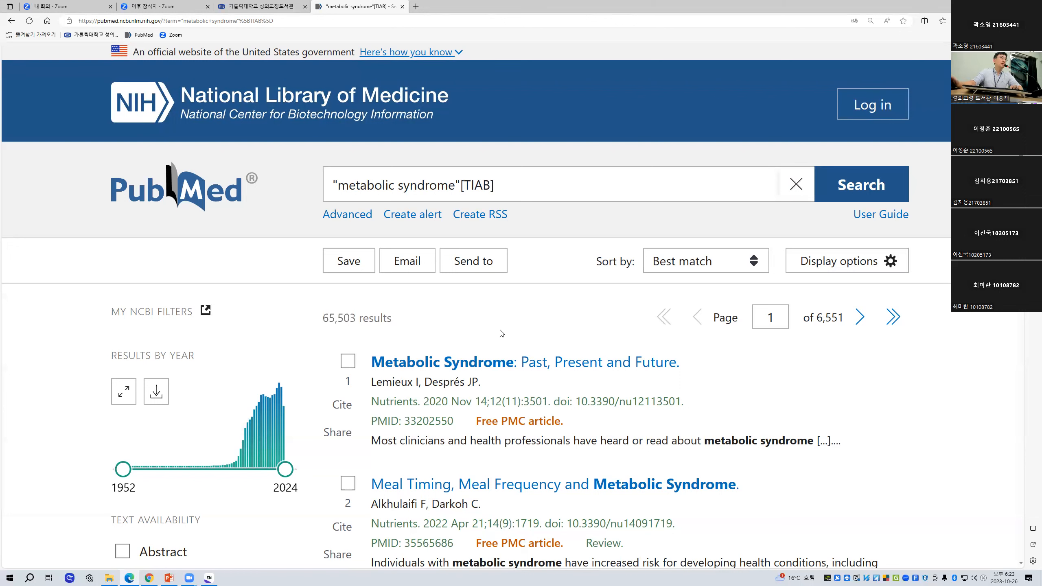
pyautogui.click(209, 578)
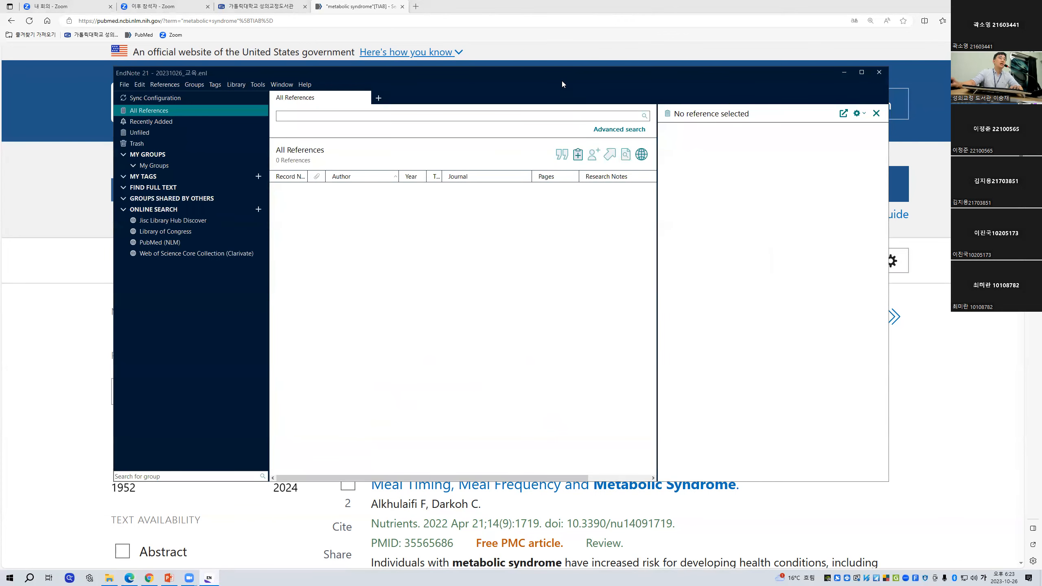
pyautogui.moveTo(561, 80); pyautogui.dragTo(664, 133)
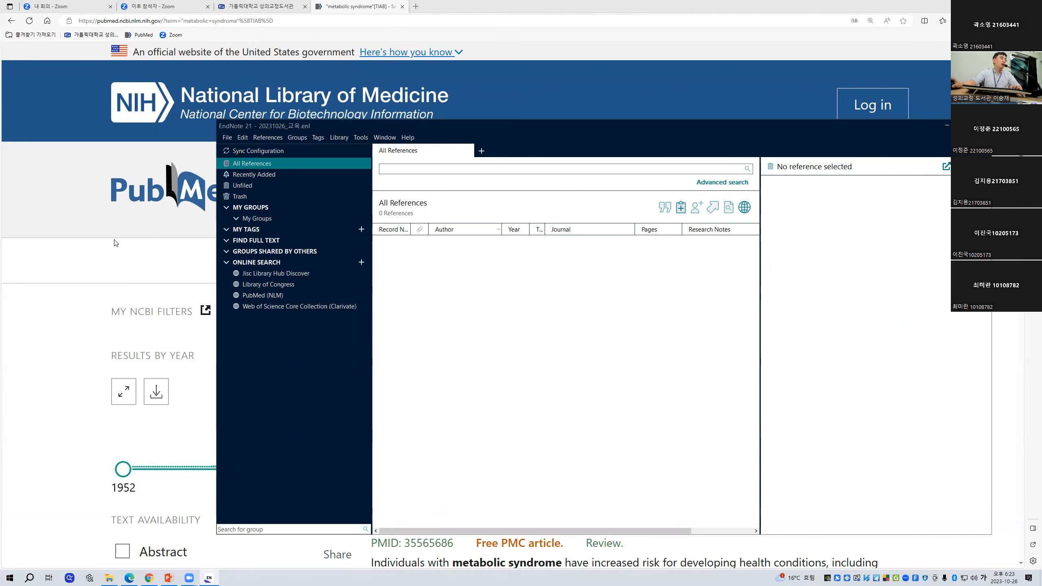
pyautogui.click(492, 11)
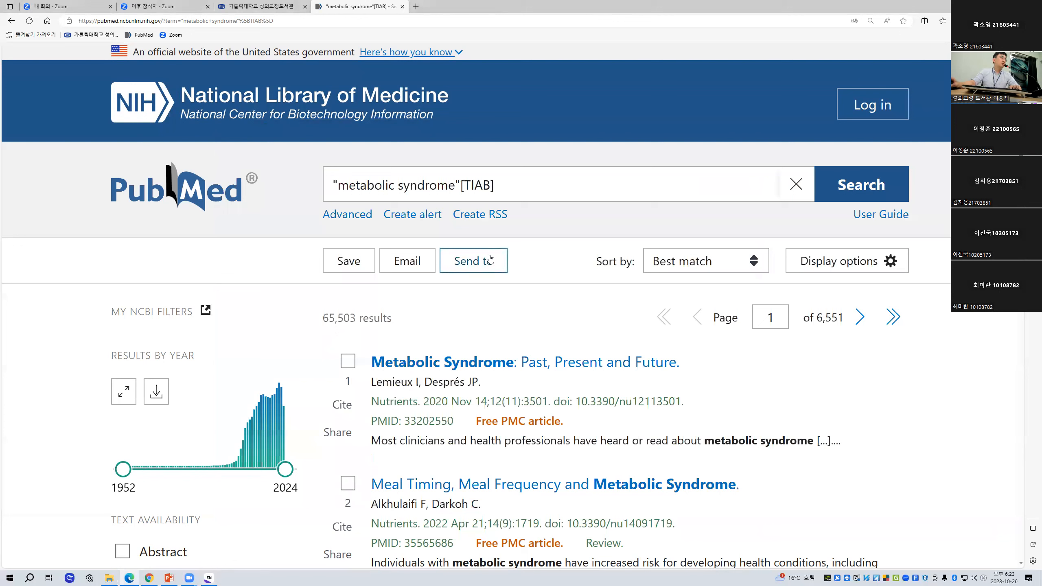
pyautogui.moveTo(332, 185); pyautogui.dragTo(496, 185)
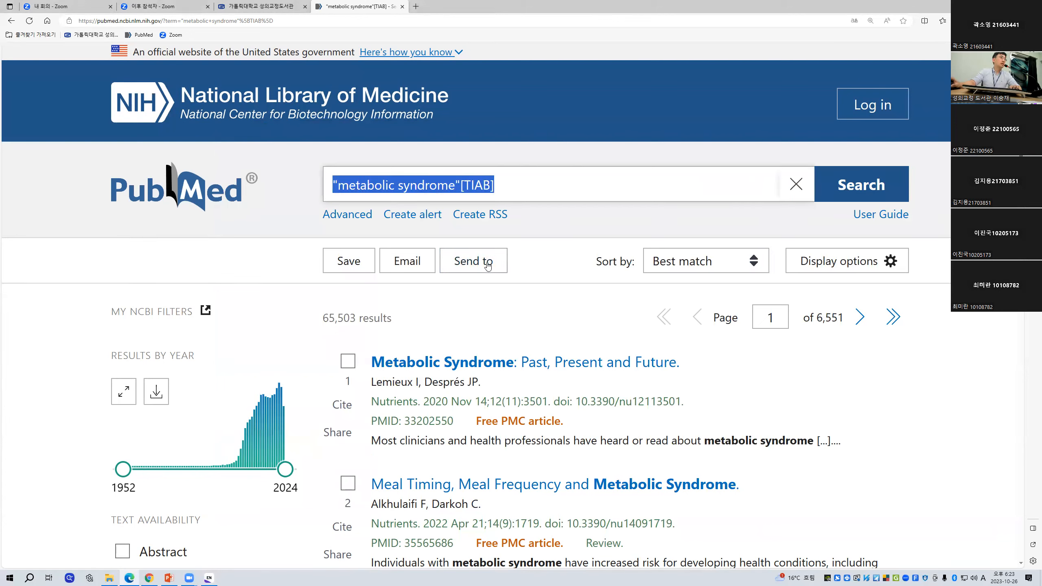
# Step: Open the Citation manager export for the PubMed results and review its selection setting against the result total
pyautogui.click(464, 266)
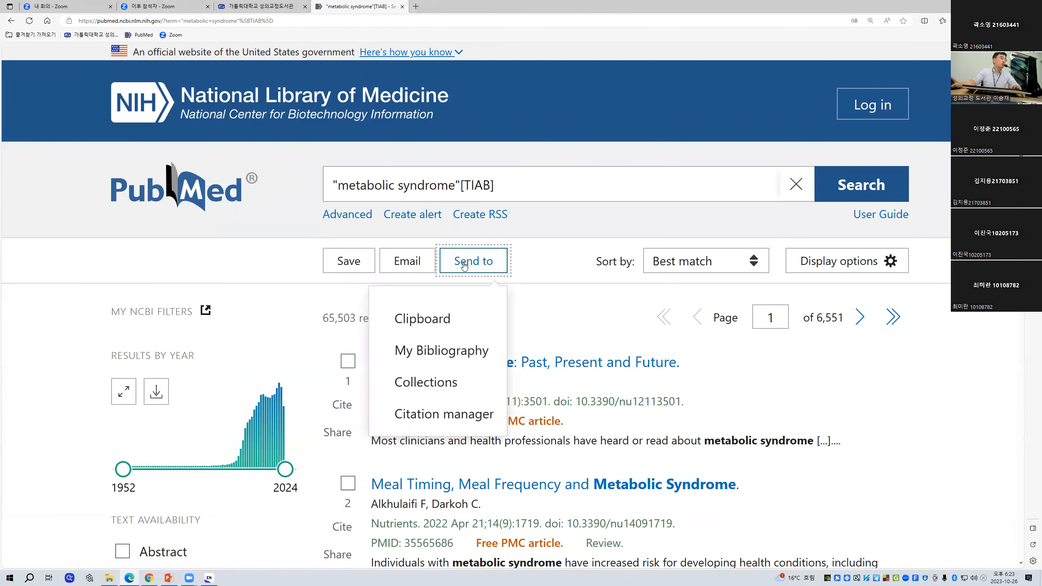
pyautogui.click(447, 415)
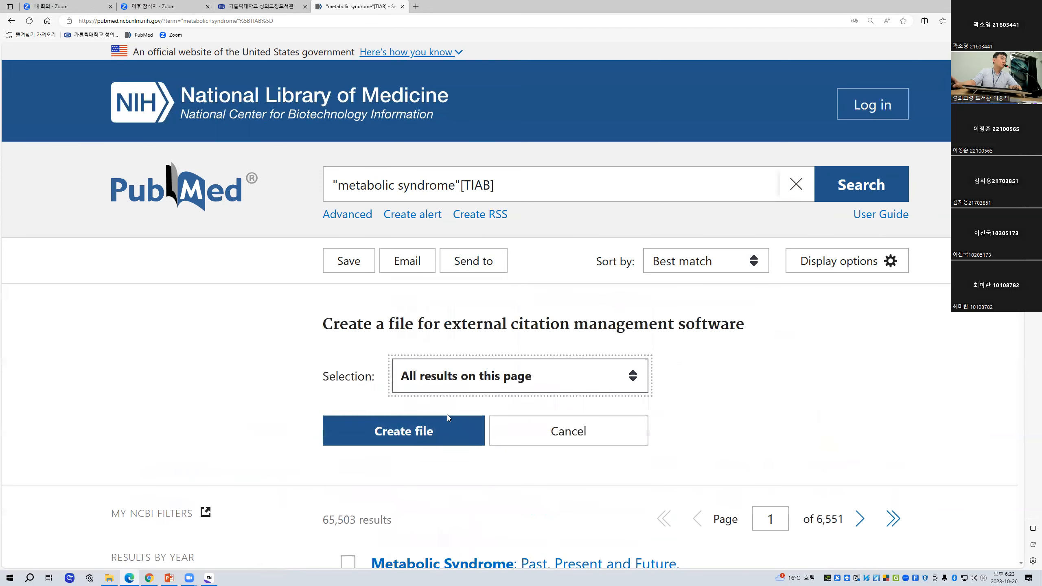
pyautogui.scroll(-4, 454, 412)
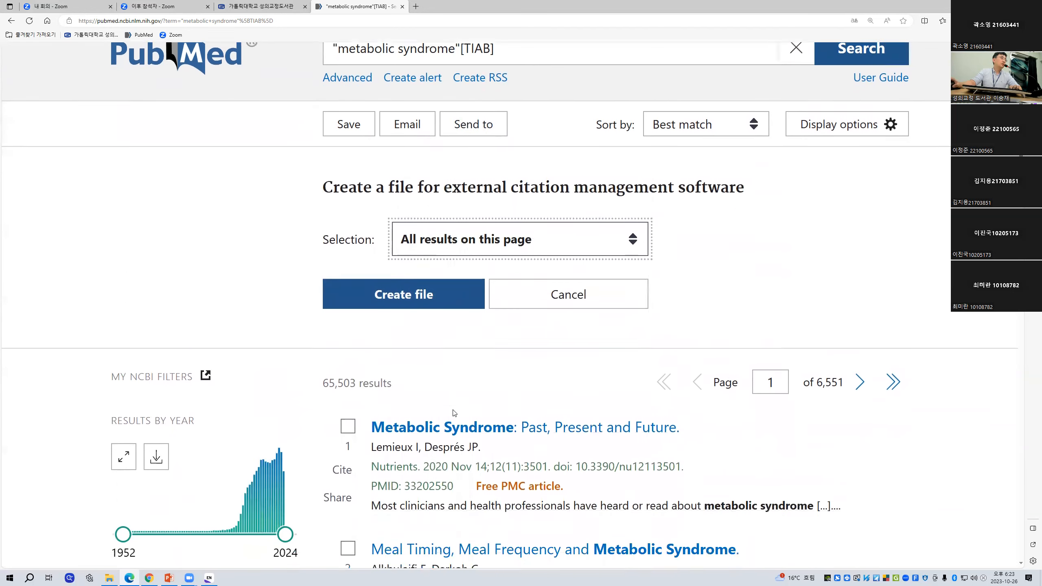
pyautogui.moveTo(329, 216); pyautogui.dragTo(374, 220)
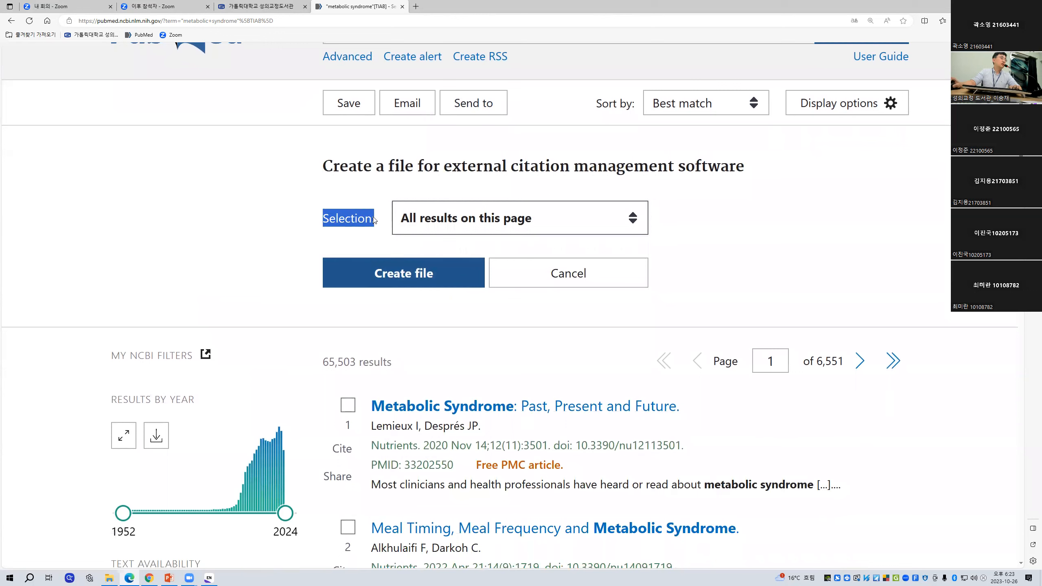
pyautogui.moveTo(323, 362); pyautogui.dragTo(355, 363)
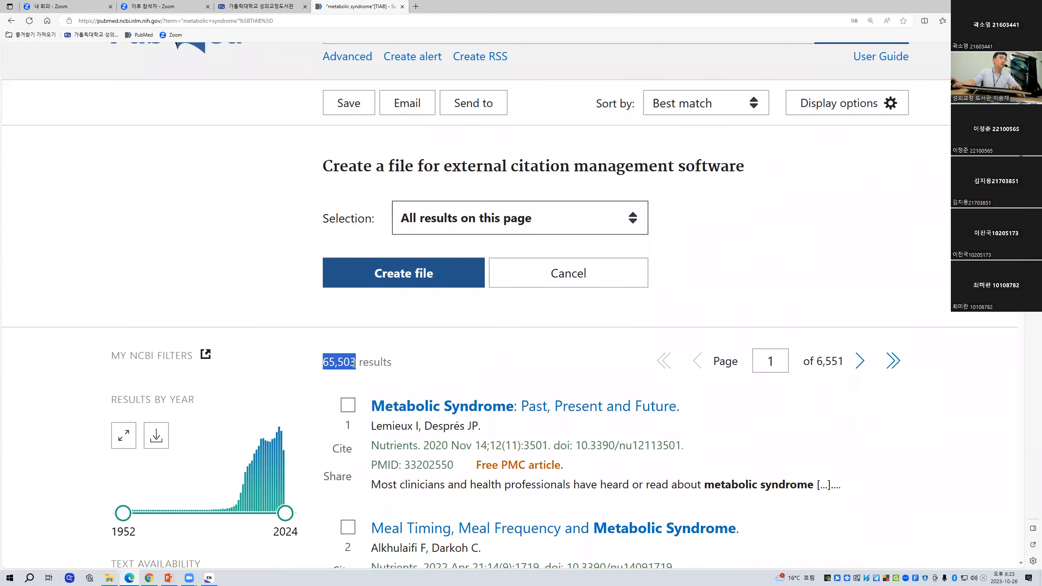
pyautogui.click(390, 310)
# Step: Try the All results option for the citation export and examine its citation limit
pyautogui.click(448, 221)
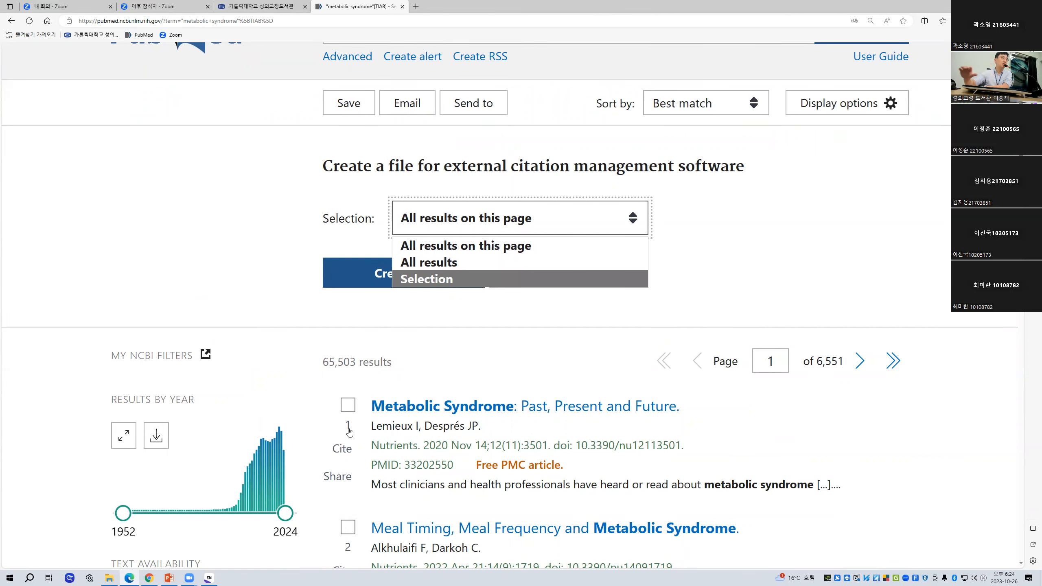
pyautogui.click(480, 265)
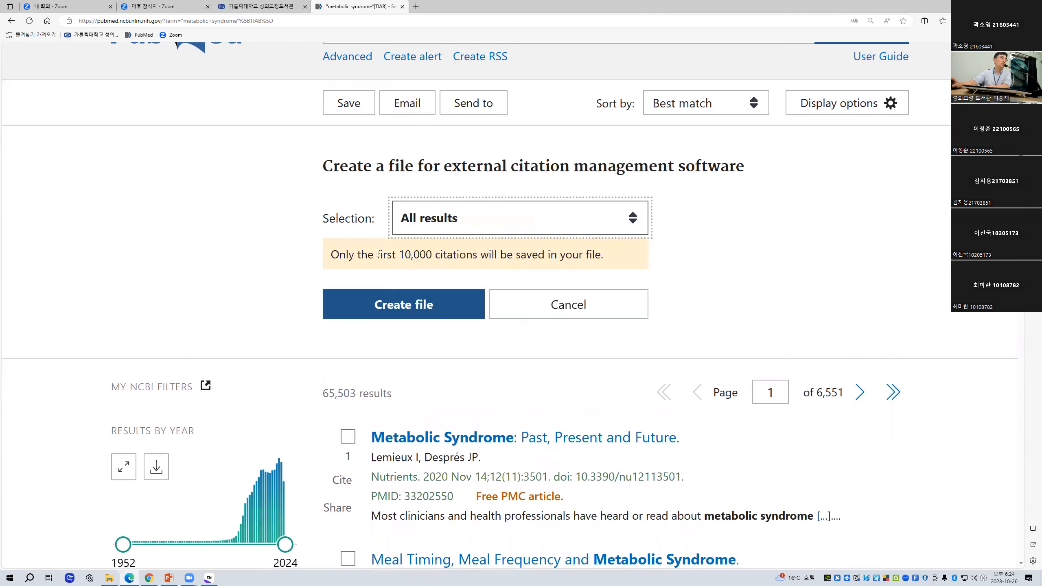
pyautogui.moveTo(344, 257); pyautogui.dragTo(603, 254)
pyautogui.click(603, 254)
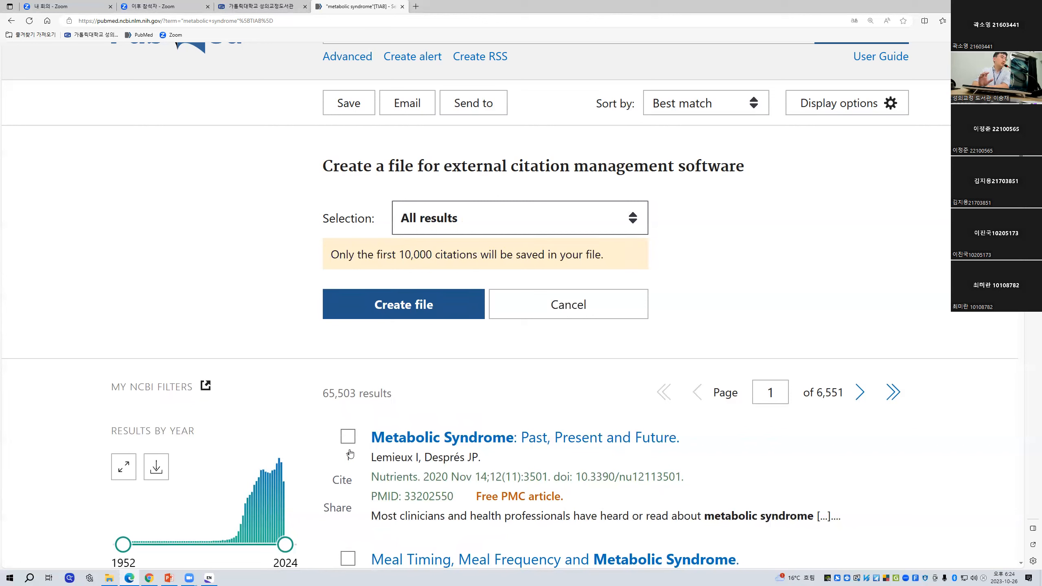
# Step: Try the Selection option for the citation export by selecting the first two search results, and deselect both articles again
pyautogui.click(489, 233)
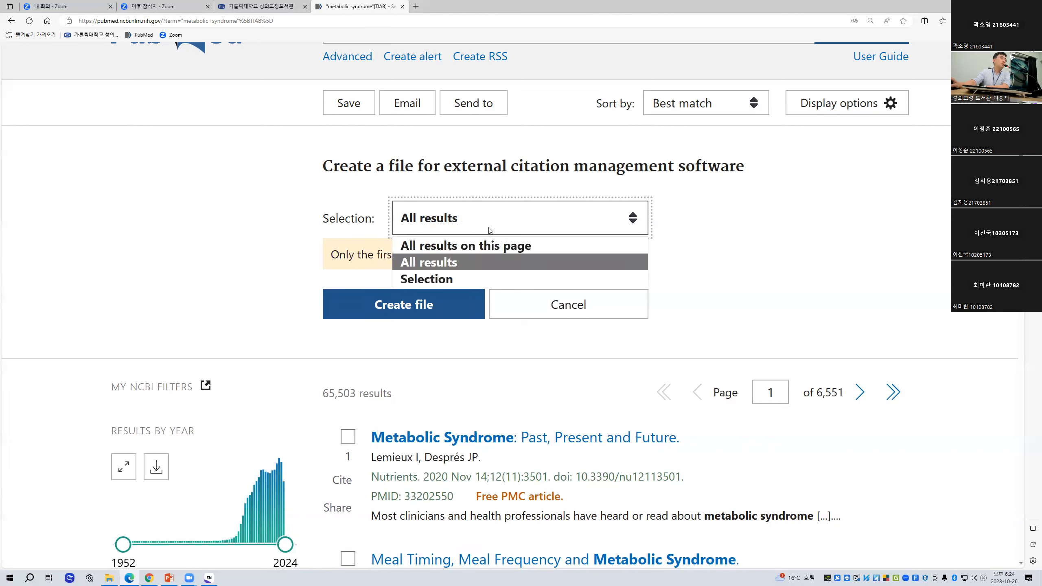
pyautogui.click(452, 278)
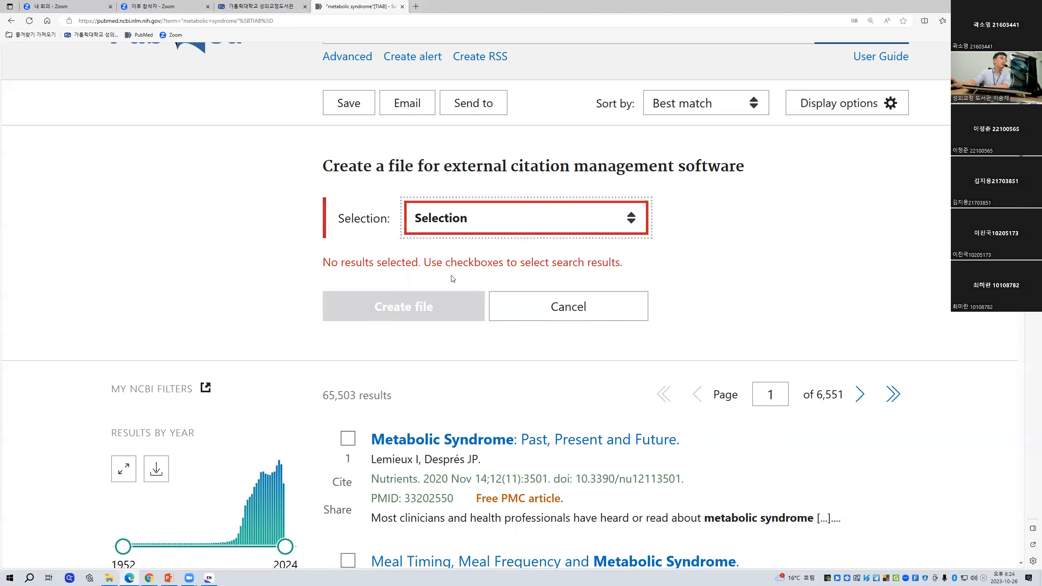
pyautogui.click(348, 440)
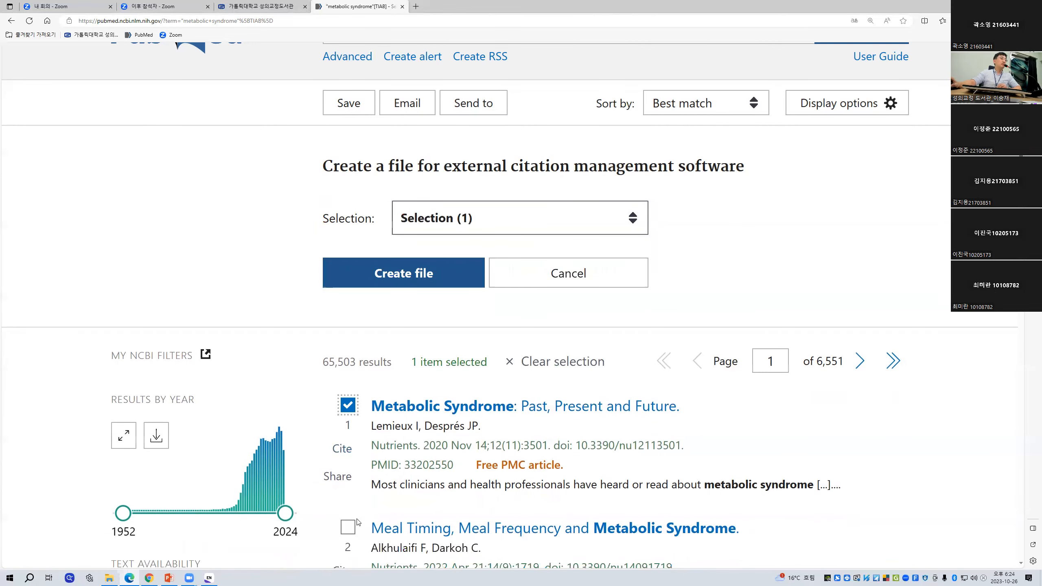
pyautogui.click(348, 528)
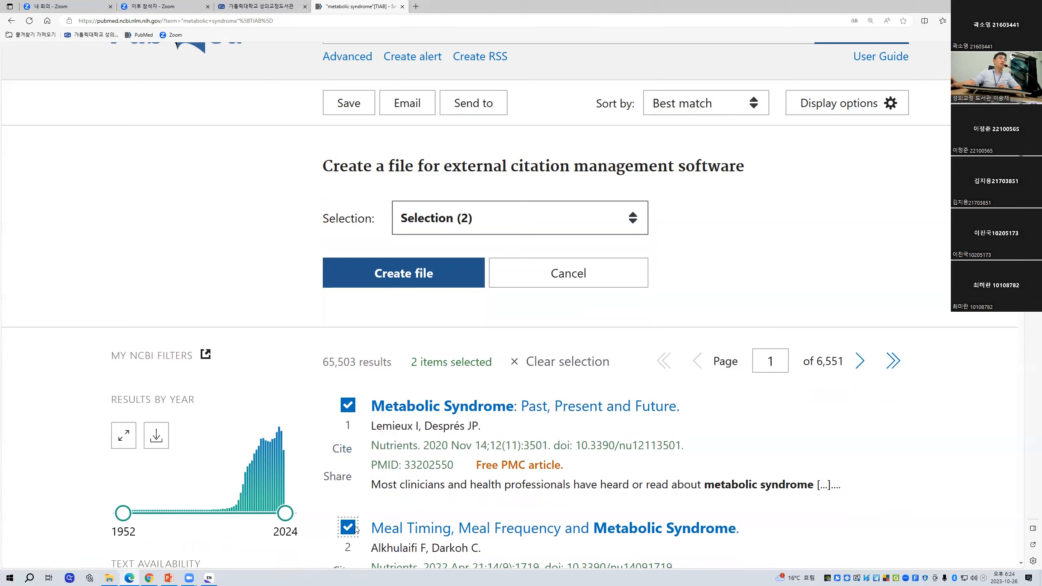
pyautogui.click(353, 528)
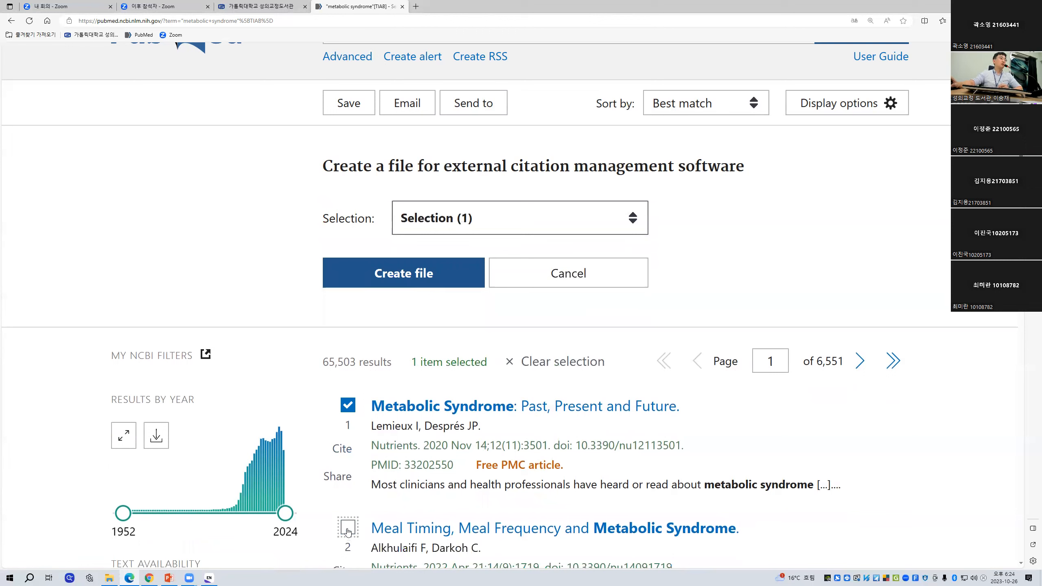
pyautogui.click(353, 409)
# Step: Create the citation file with the selection set to All results on this page
pyautogui.click(509, 232)
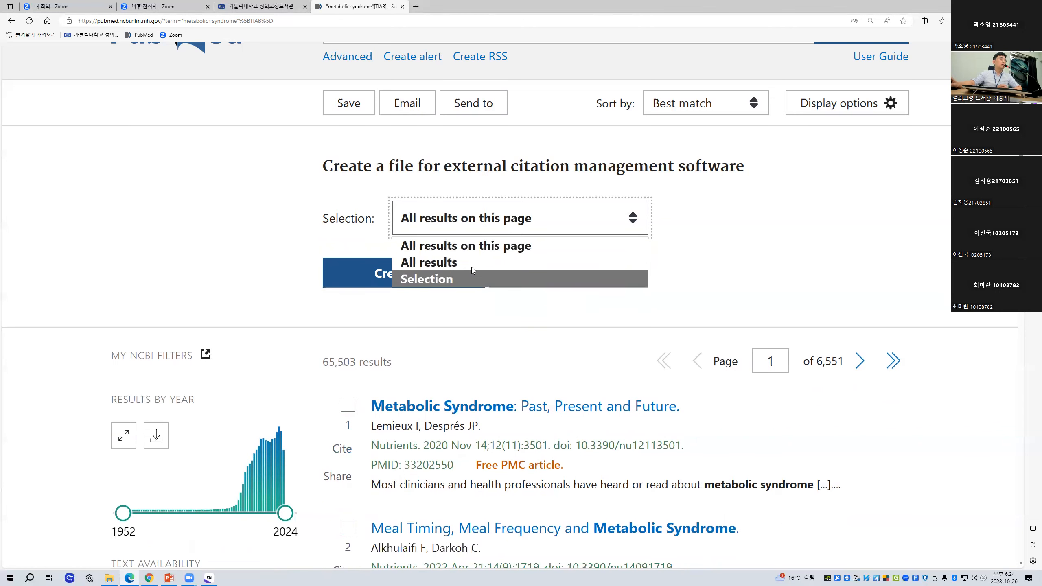
pyautogui.click(488, 251)
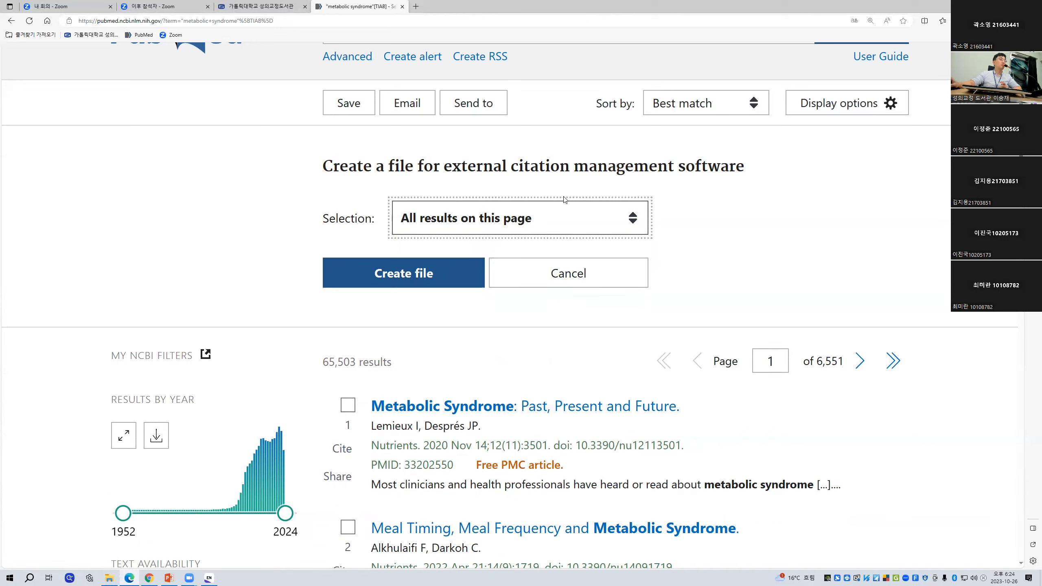
pyautogui.click(413, 277)
pyautogui.click(413, 278)
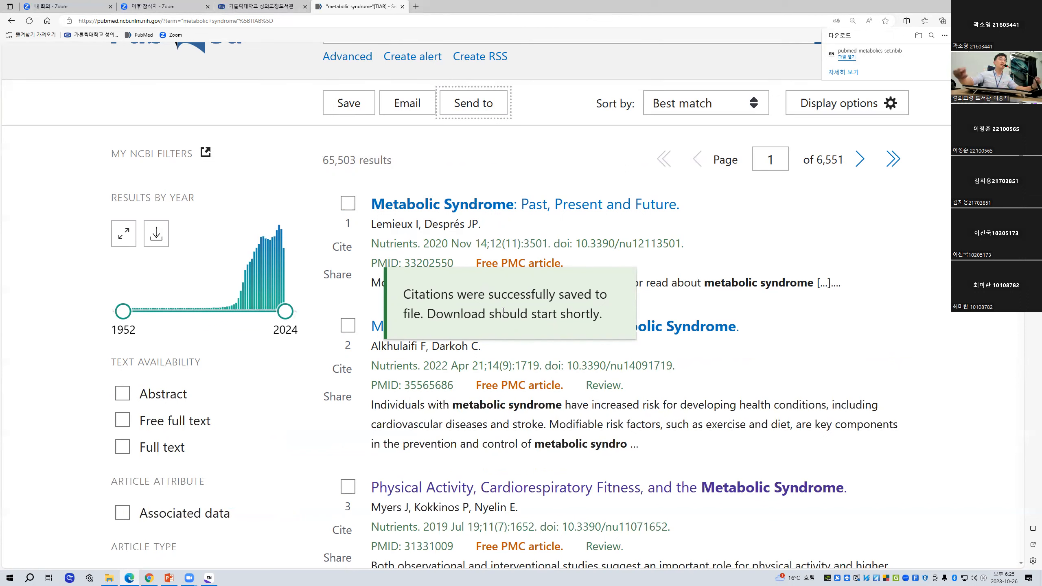
# Step: Import the downloaded pubmed-metabolics-set.nbib into EndNote and widen the Title column of the reference list
pyautogui.click(845, 58)
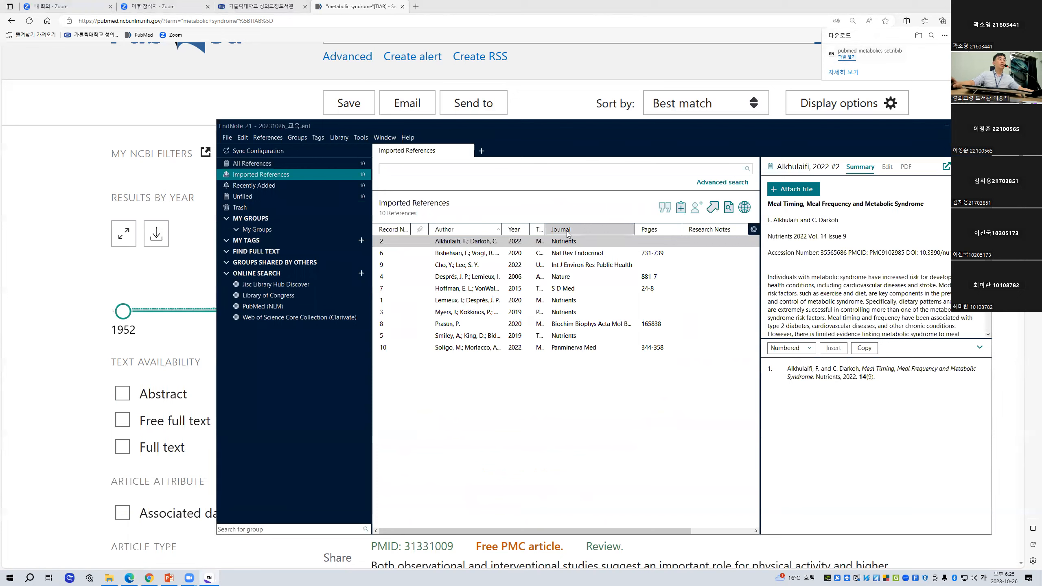
pyautogui.moveTo(544, 229); pyautogui.dragTo(635, 228)
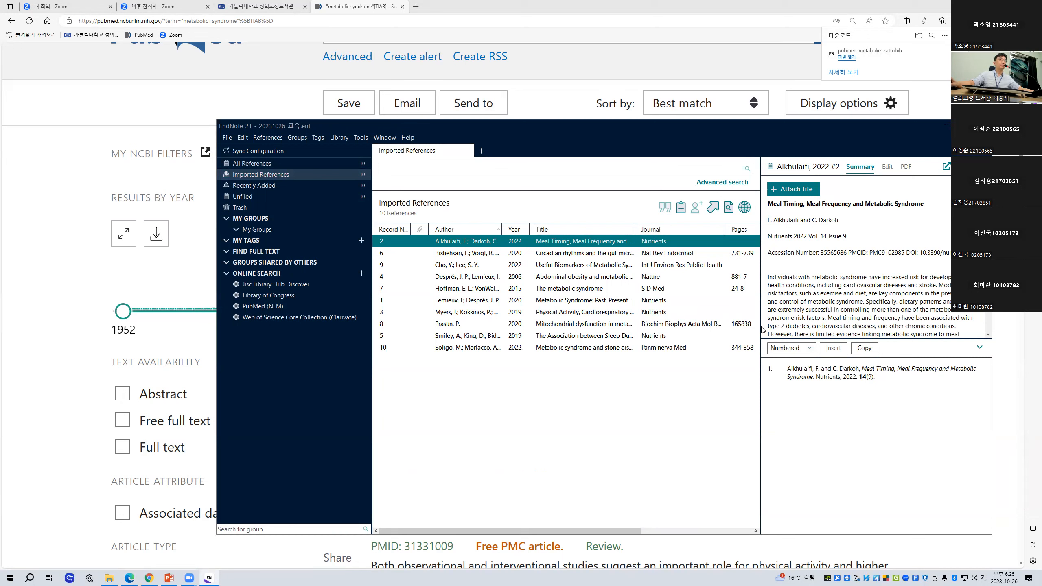
pyautogui.moveTo(722, 132); pyautogui.dragTo(664, 136)
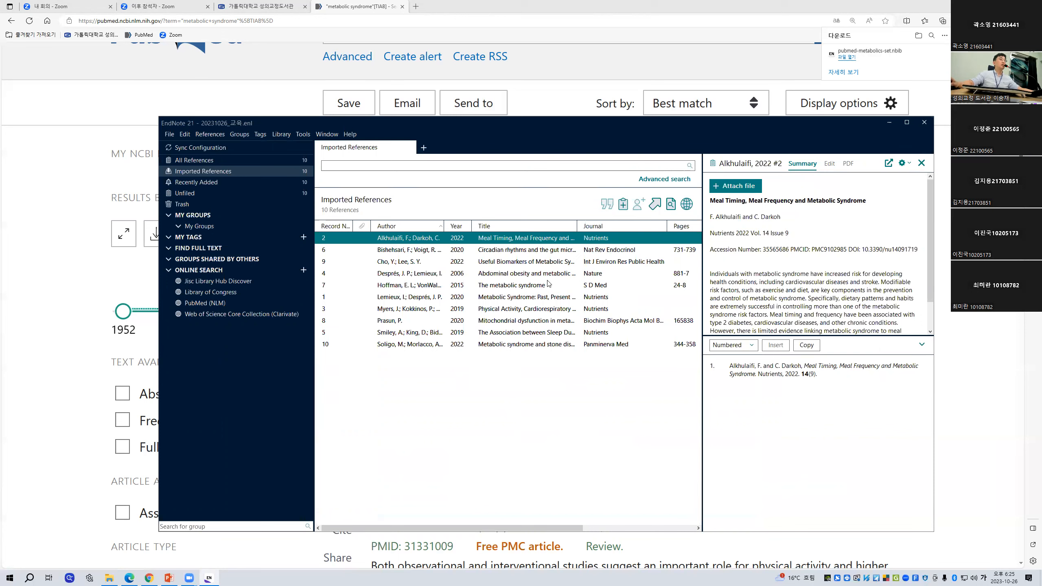
# Step: Go through several imported references in EndNote and examine their summary, abstract and citation preview
pyautogui.click(561, 253)
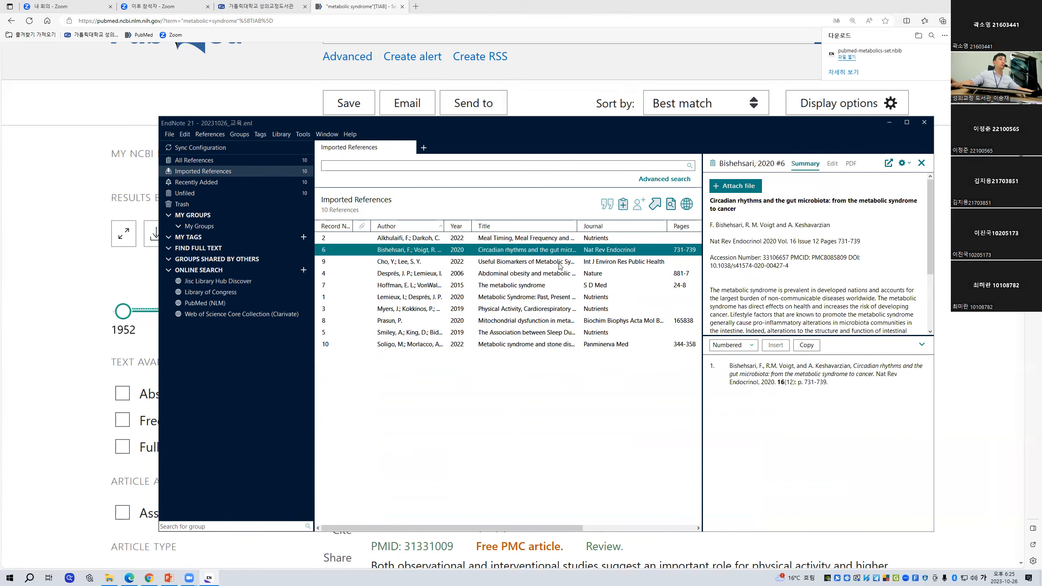
pyautogui.click(560, 263)
pyautogui.click(600, 274)
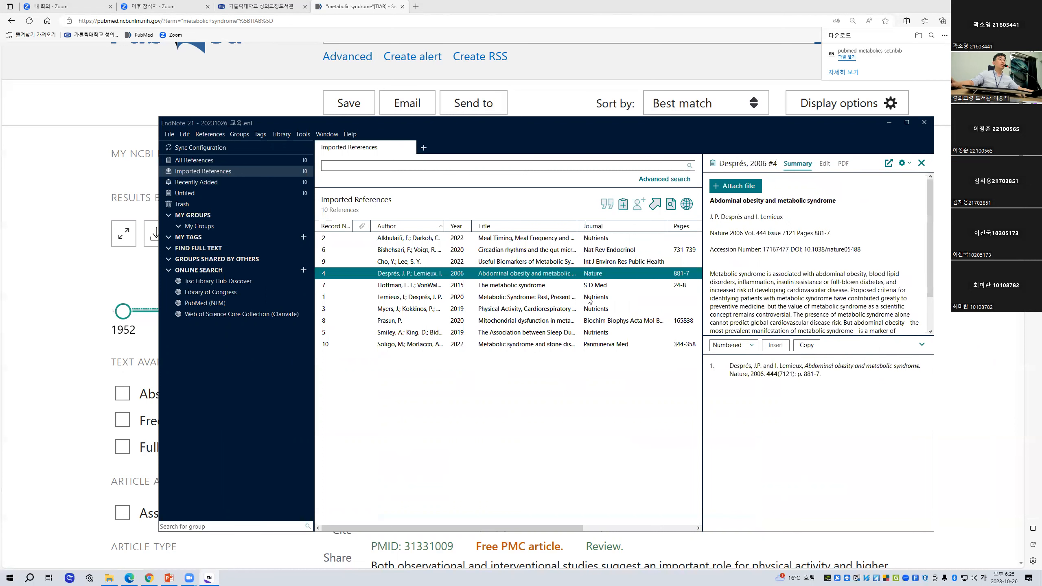
pyautogui.click(927, 245)
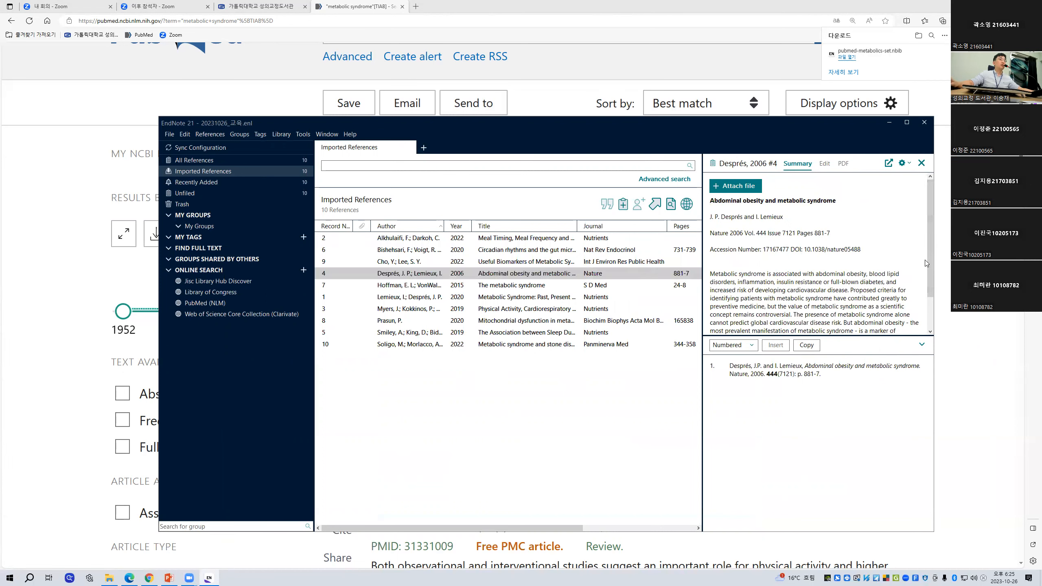
pyautogui.moveTo(926, 245)
pyautogui.mouseDown()
pyautogui.moveTo(929, 255)
pyautogui.moveTo(930, 229)
pyautogui.mouseUp()
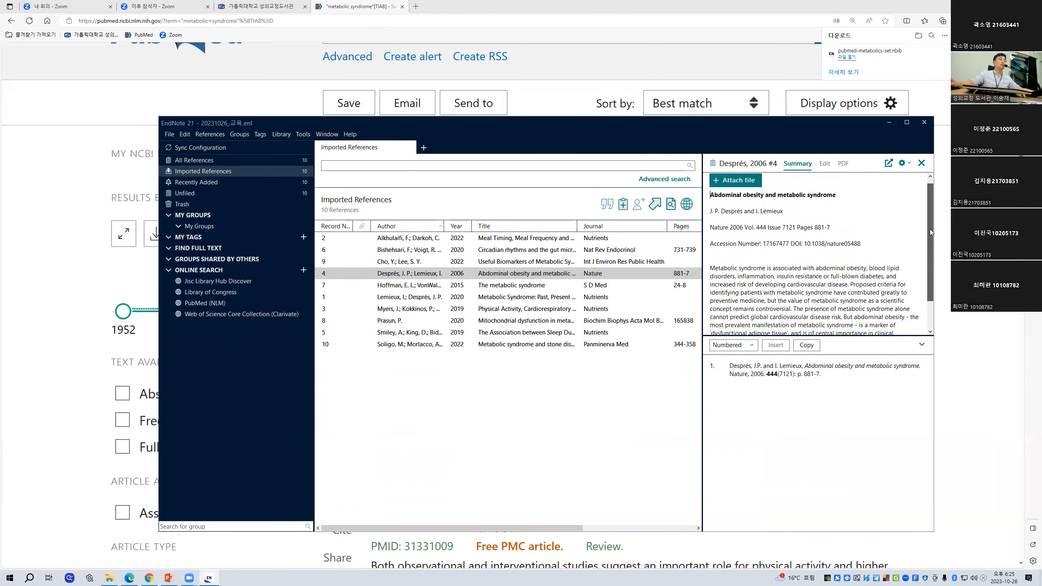
pyautogui.click(544, 299)
pyautogui.click(543, 320)
pyautogui.click(538, 333)
pyautogui.click(540, 296)
pyautogui.click(554, 274)
pyautogui.click(565, 250)
# Step: Switch back to PubMed, view the abstract of "Metabolic Syndrome: Past, Present and Future" and return to the search results
pyautogui.click(1, 305)
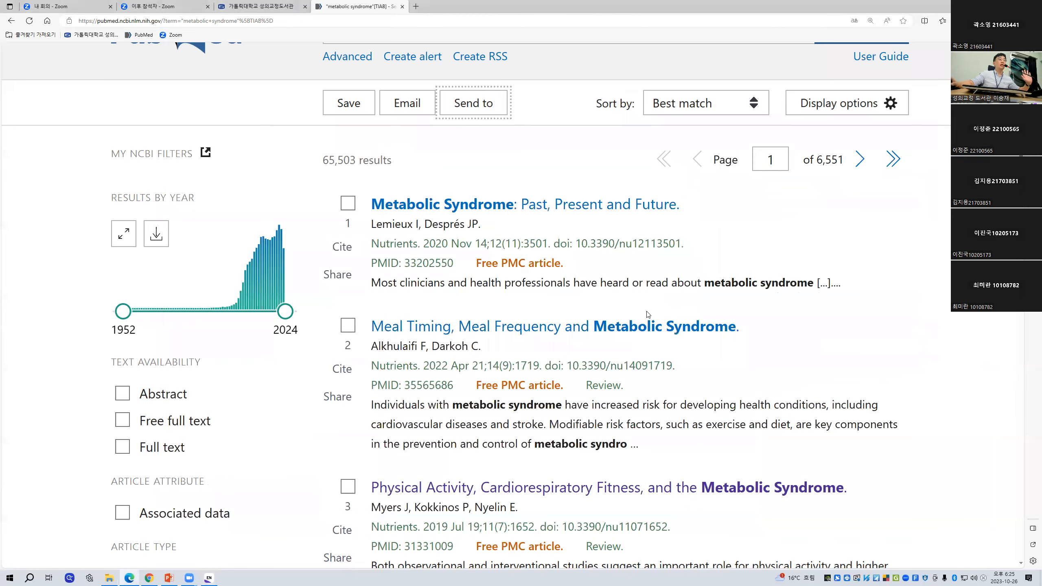
pyautogui.scroll(1, 647, 315)
pyautogui.scroll(2, 647, 314)
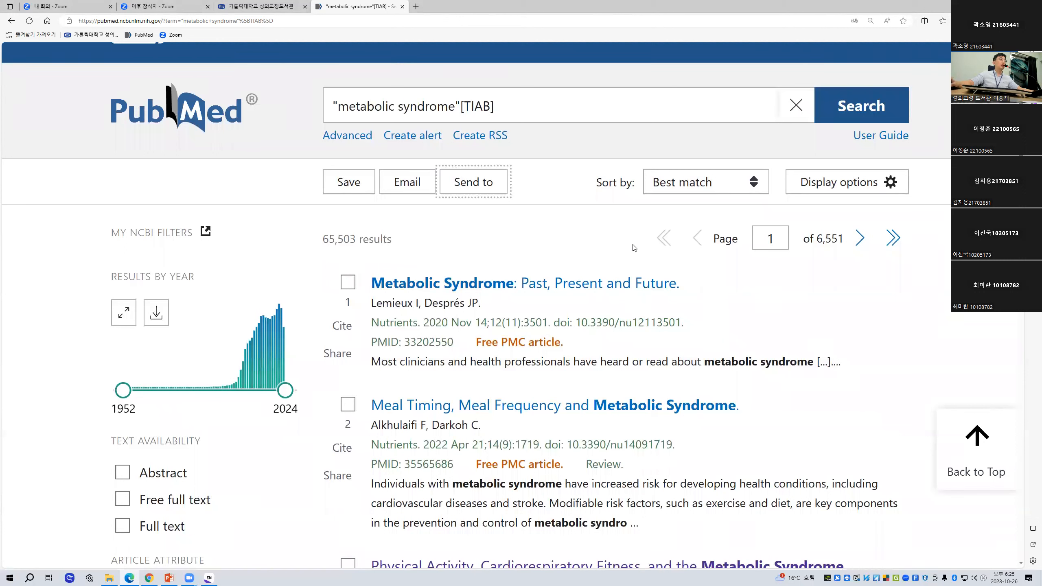
pyautogui.click(603, 285)
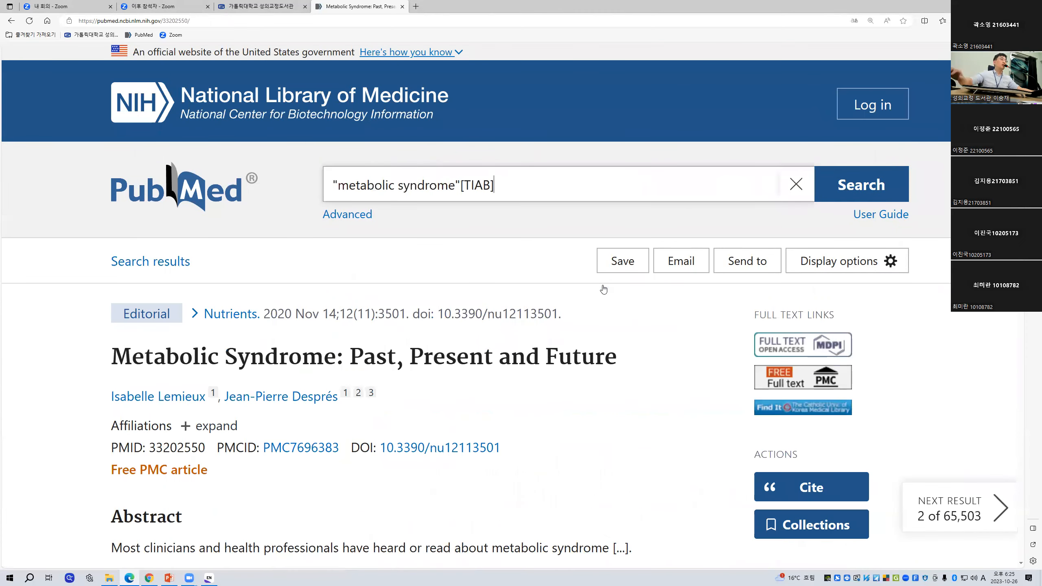
pyautogui.scroll(-2, 471, 385)
pyautogui.scroll(-5, 472, 386)
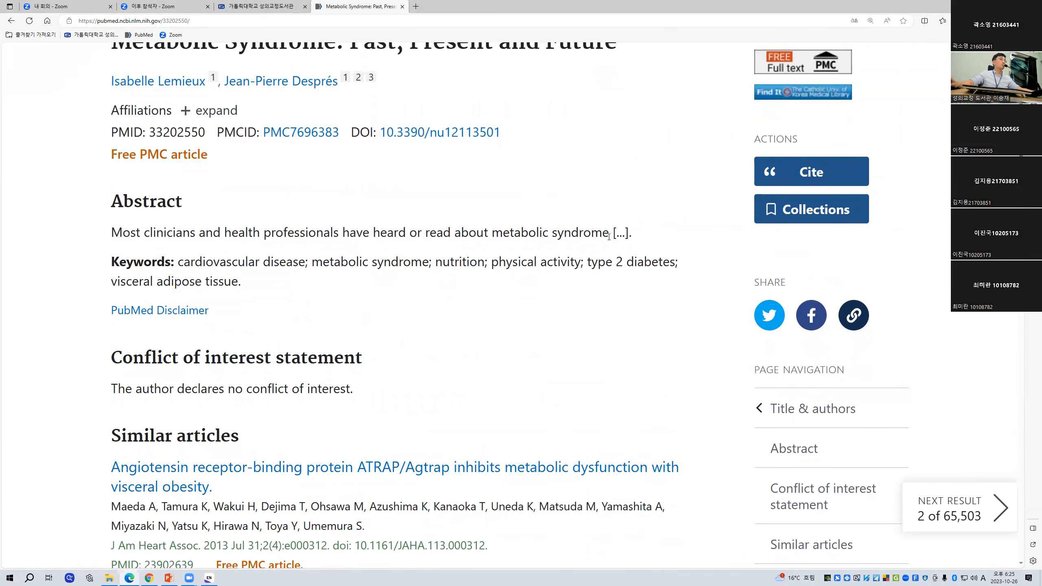
pyautogui.click(11, 20)
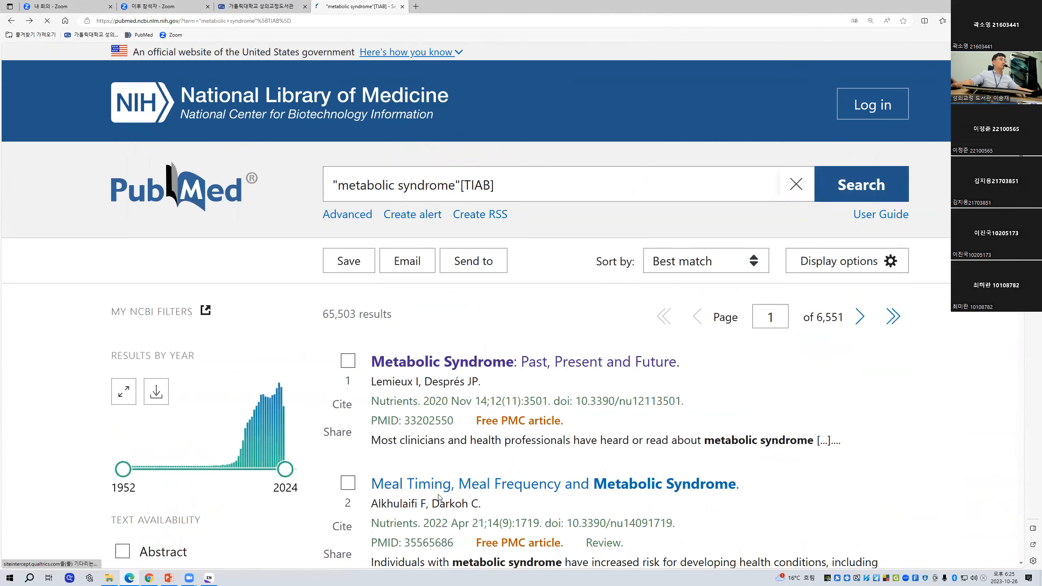
# Step: Open the article "Meal Timing, Meal Frequency and Metabolic Syndrome" from the results and read its abstract and details
pyautogui.scroll(-6, 455, 206)
pyautogui.click(455, 207)
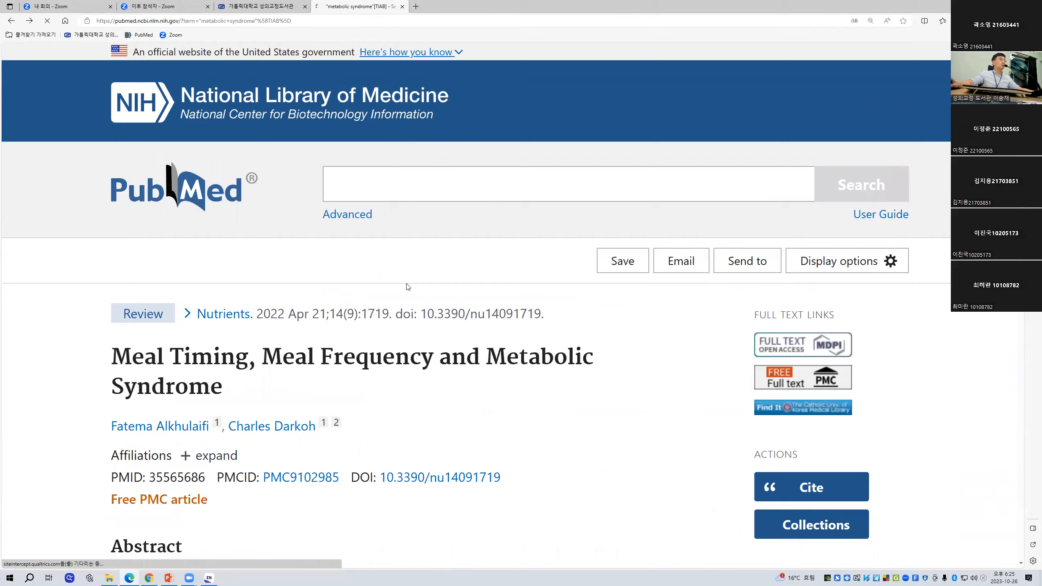
pyautogui.scroll(-8, 371, 329)
pyautogui.moveTo(113, 183); pyautogui.dragTo(341, 322)
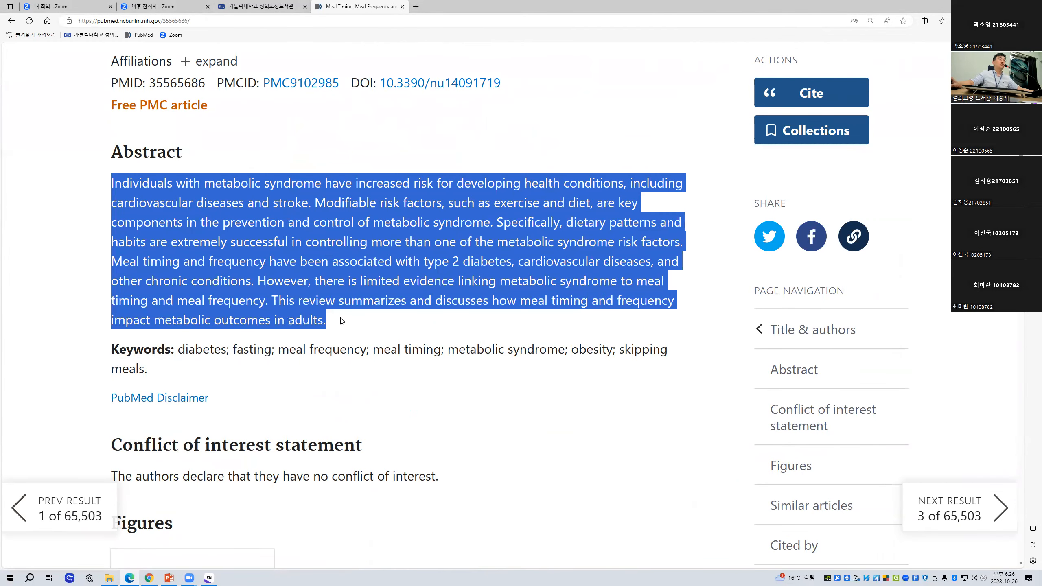
pyautogui.click(342, 321)
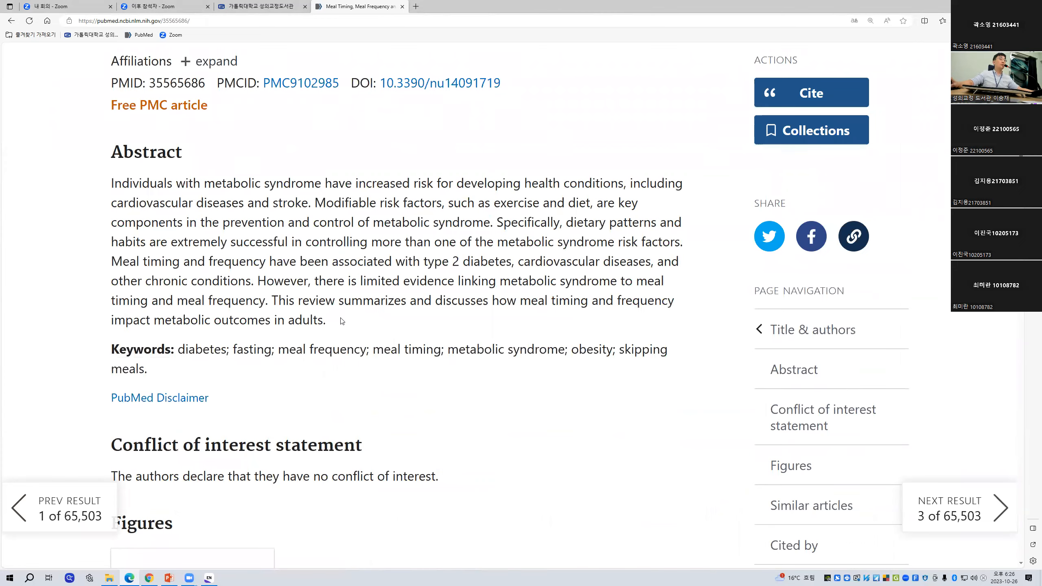
pyautogui.scroll(5, 342, 321)
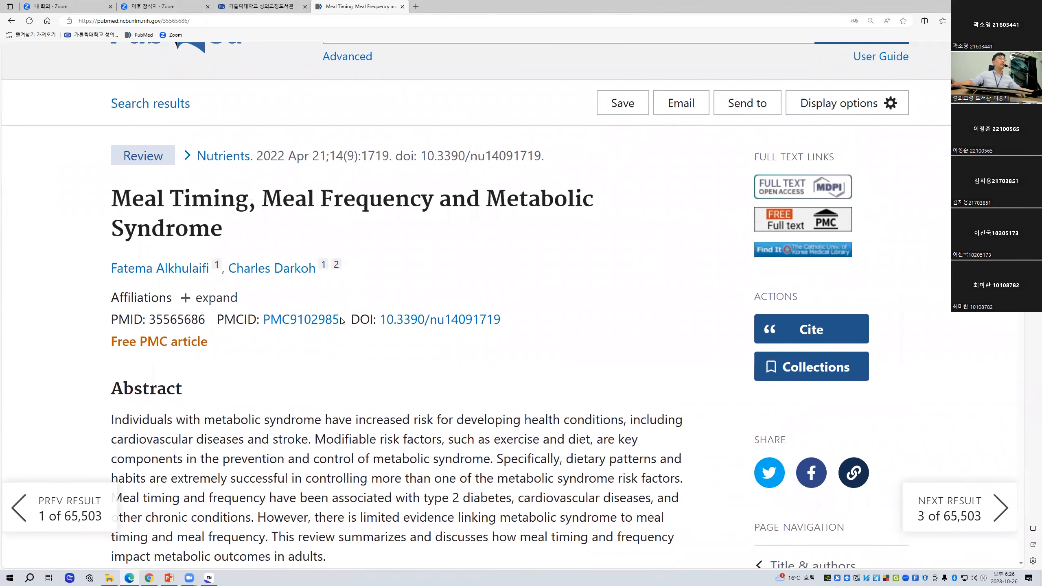
pyautogui.scroll(-1, 342, 321)
pyautogui.scroll(5, 342, 321)
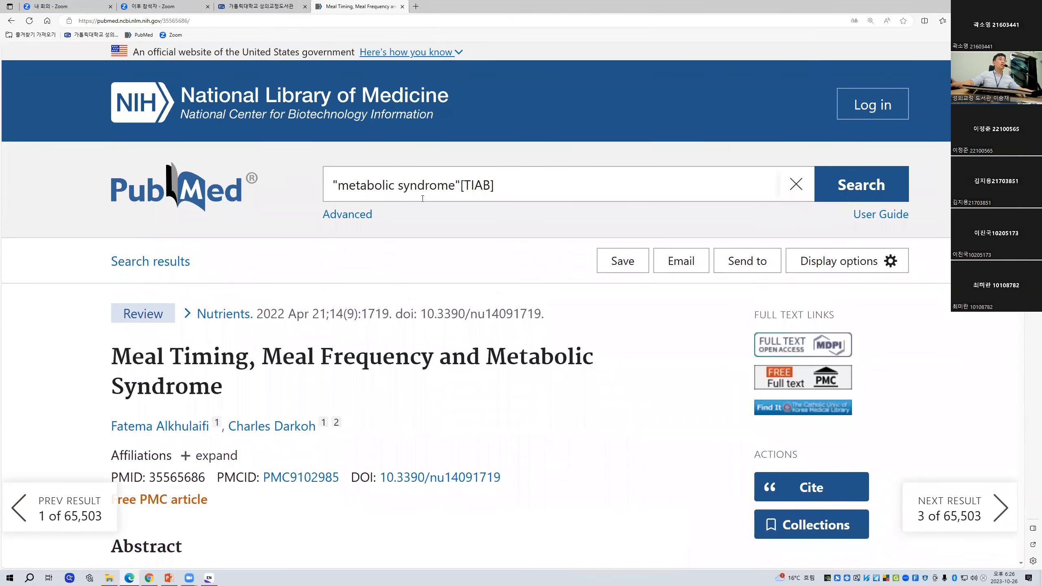
# Step: Export the Meal Timing article's citation through Citation manager and import the downloaded pubmed-35565686.nbib into EndNote
pyautogui.click(747, 269)
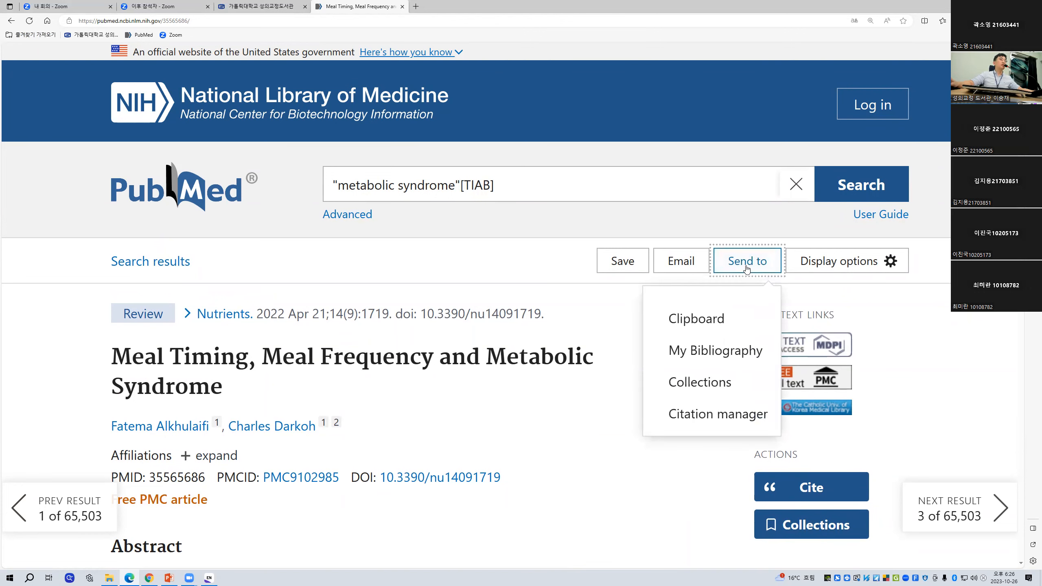
pyautogui.click(739, 422)
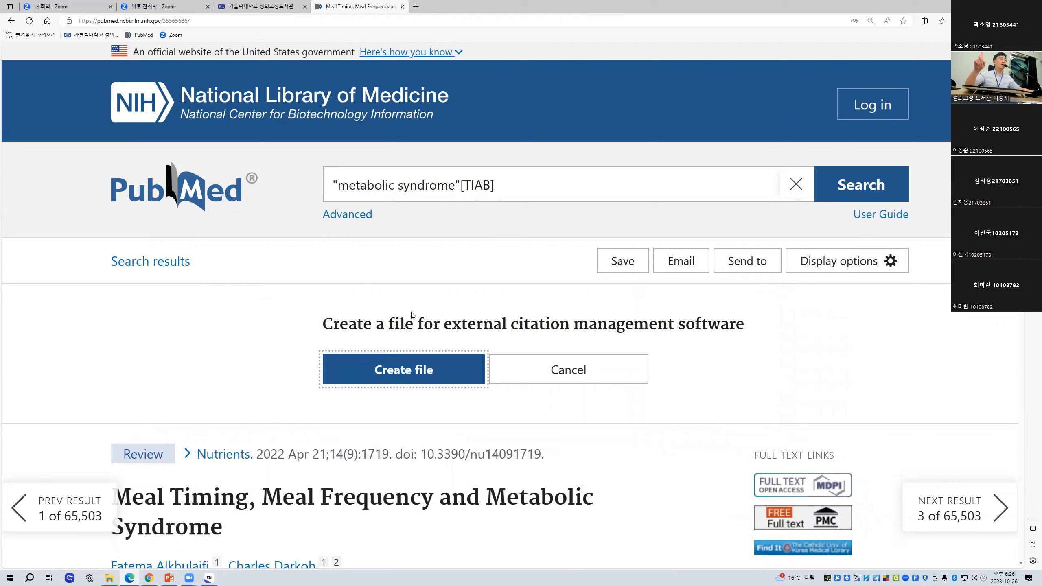
pyautogui.click(423, 374)
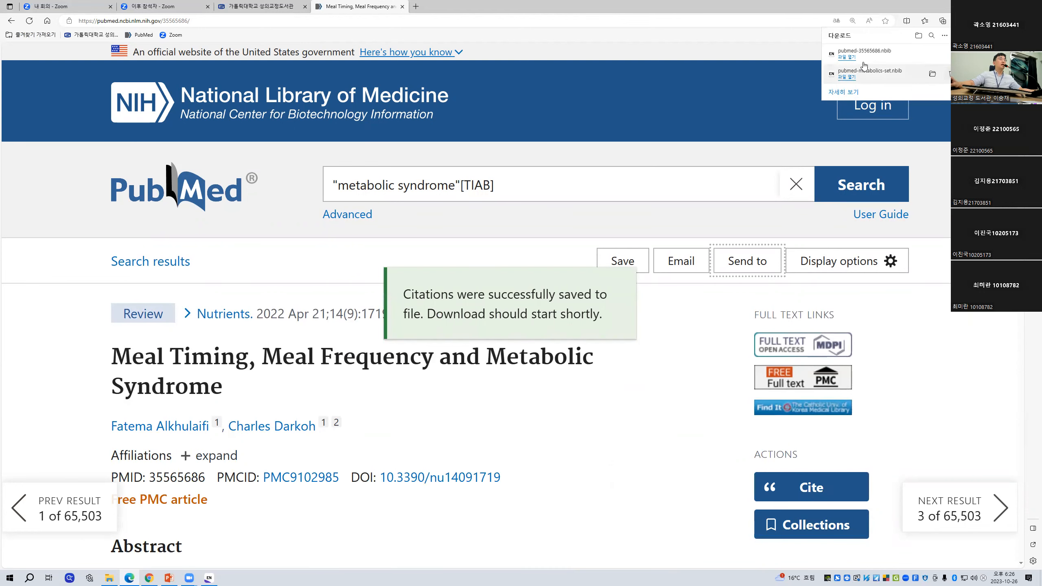
pyautogui.click(851, 58)
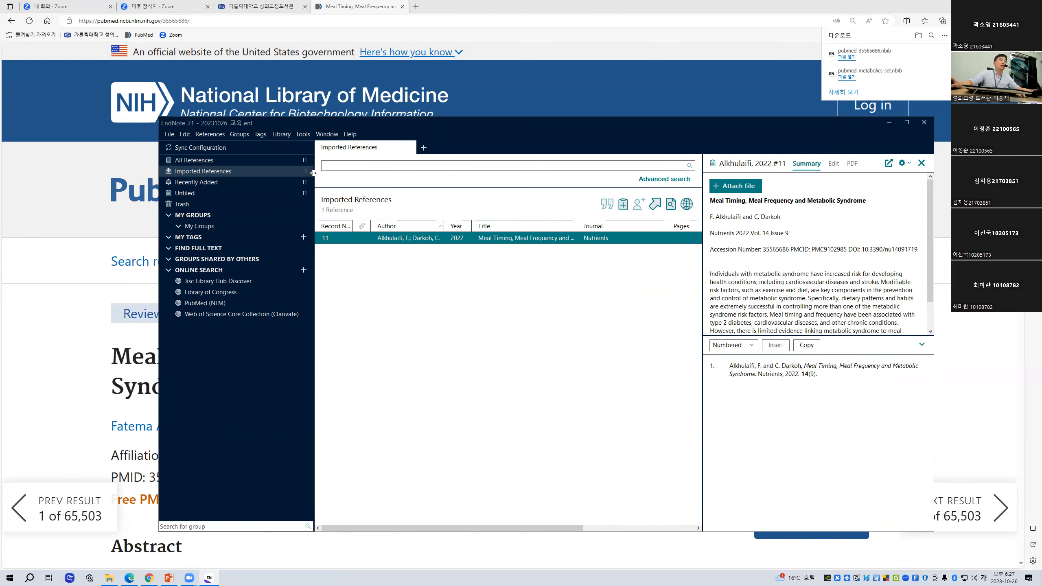
# Step: Compare the contents of the All References and Imported References groups in the EndNote library
pyautogui.click(251, 162)
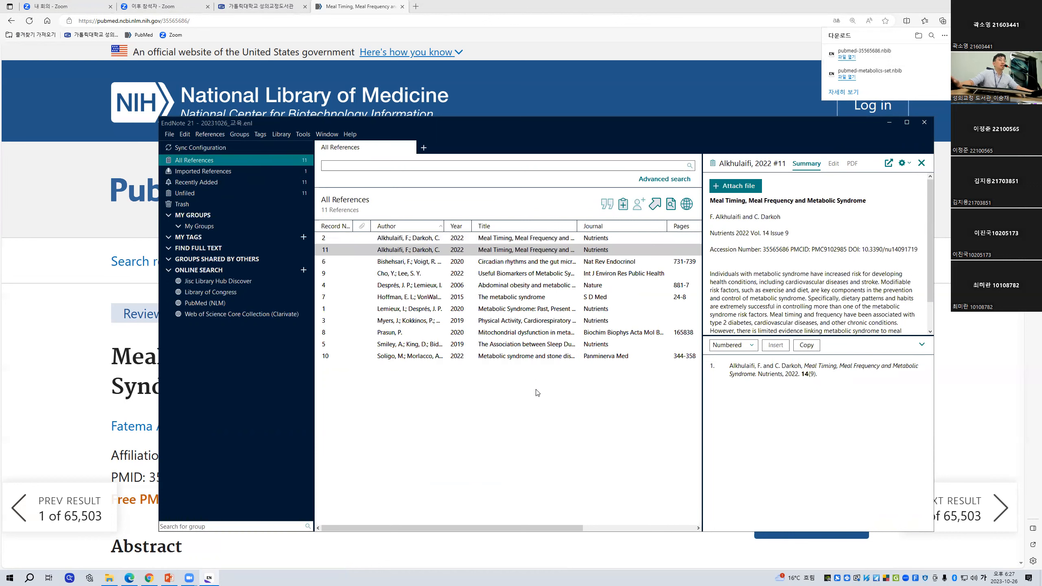
pyautogui.click(263, 173)
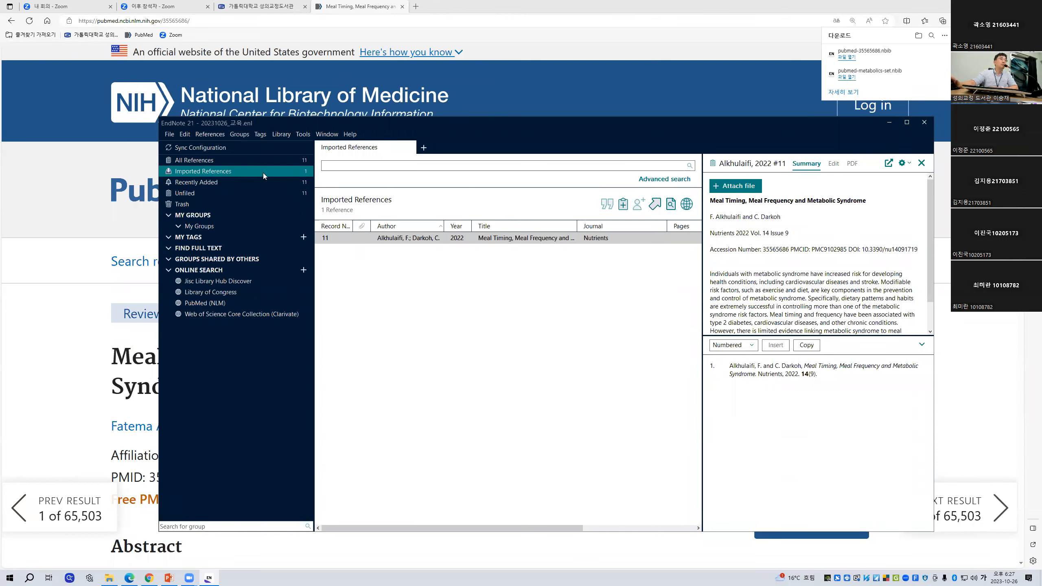
pyautogui.click(267, 161)
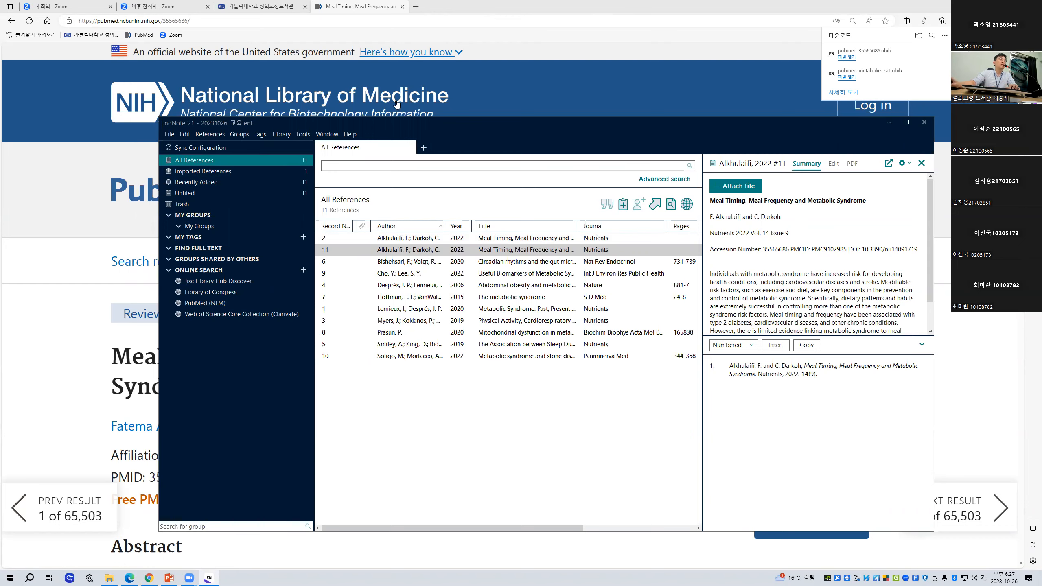
# Step: Minimize the browser and presentation windows behind EndNote and move the EndNote window higher on the desktop
pyautogui.click(995, 6)
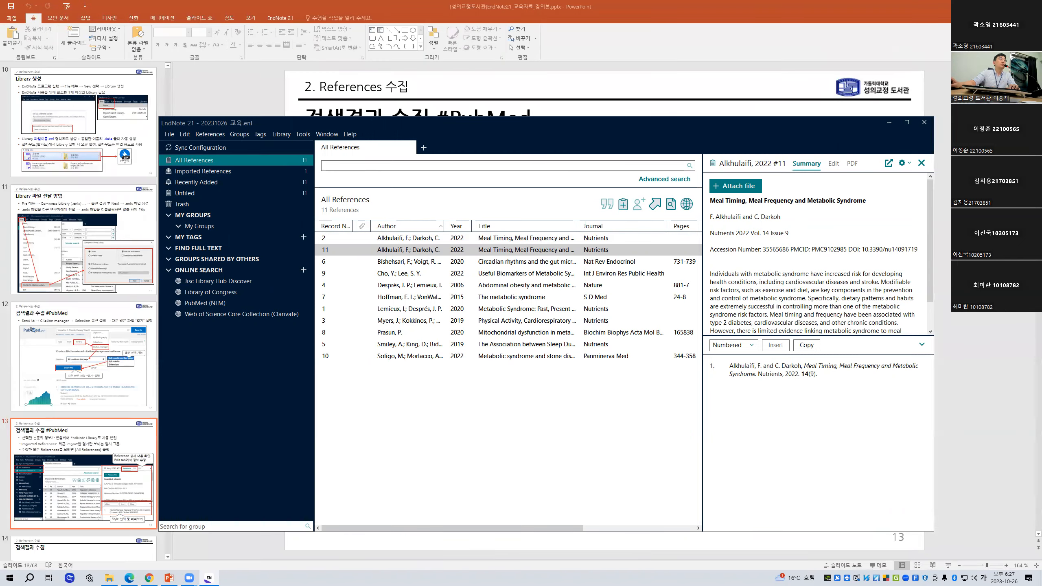
pyautogui.click(995, 6)
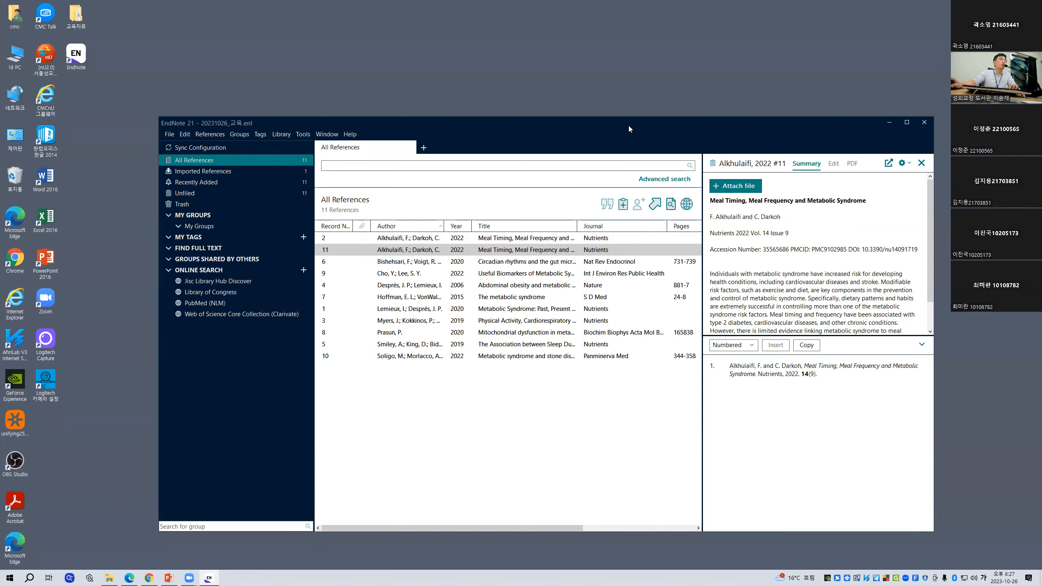
pyautogui.moveTo(631, 126); pyautogui.dragTo(615, 97)
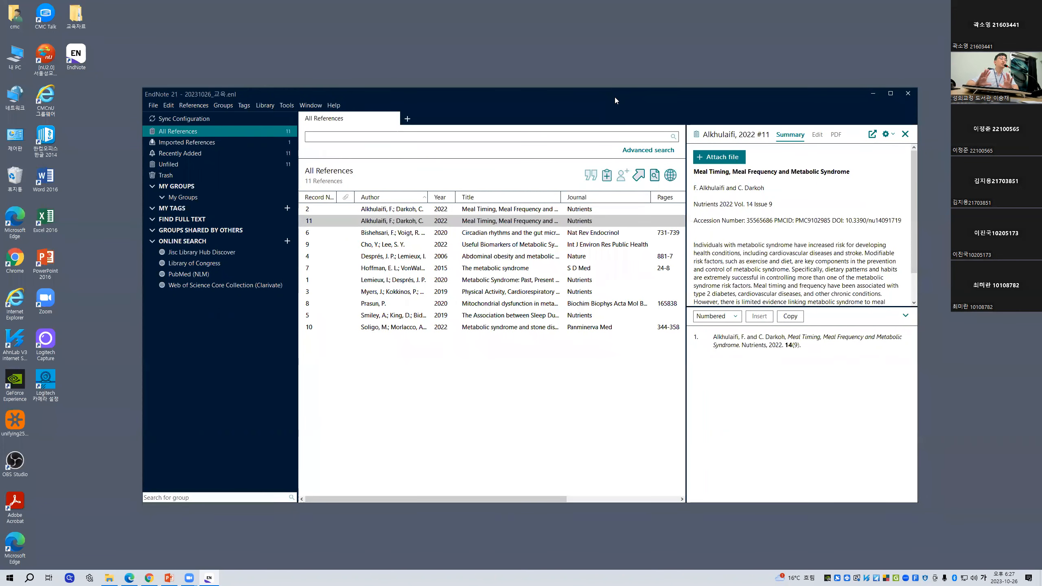
pyautogui.click(159, 108)
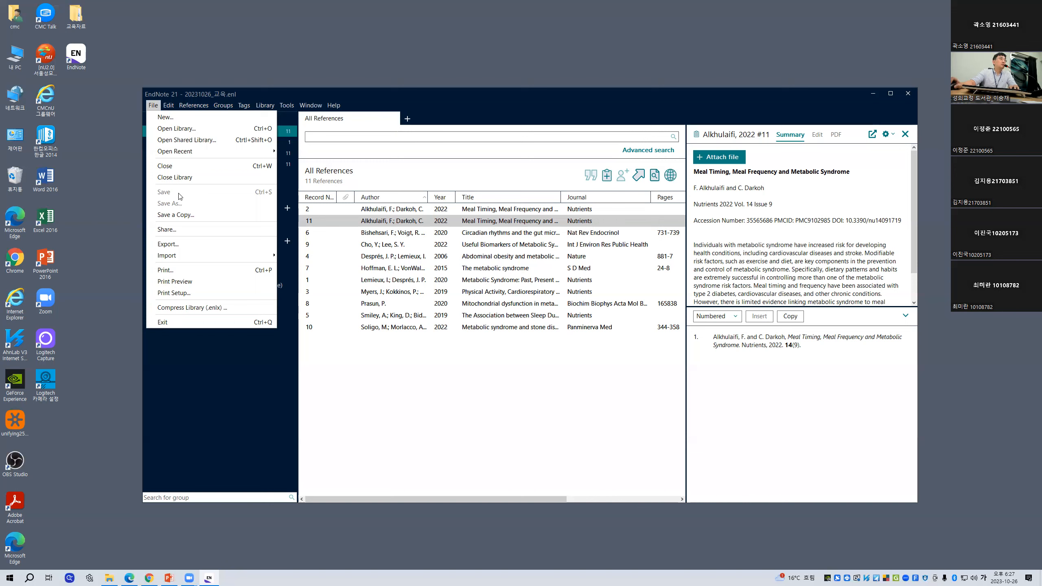
pyautogui.click(504, 349)
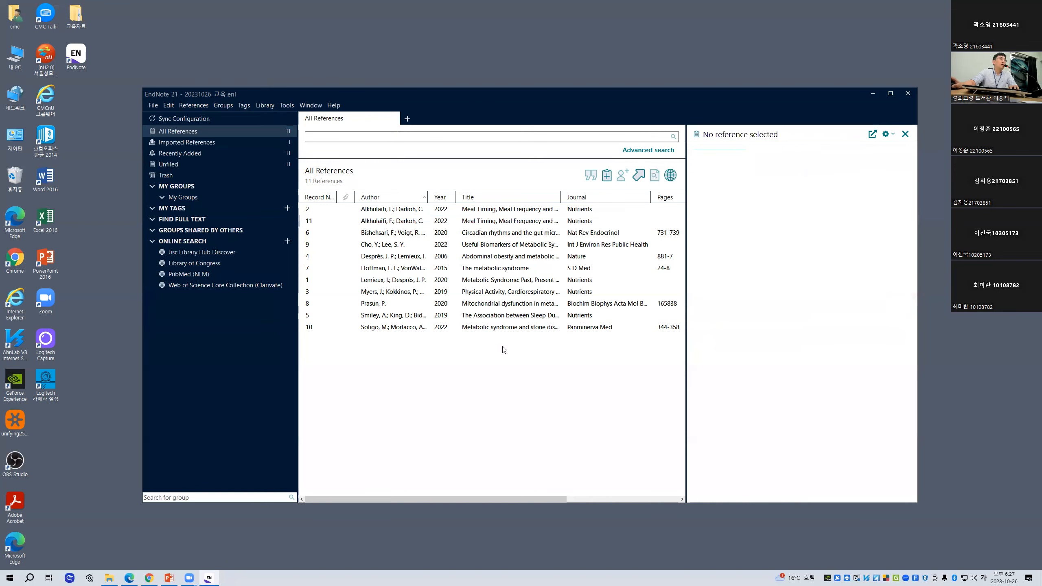
pyautogui.click(520, 231)
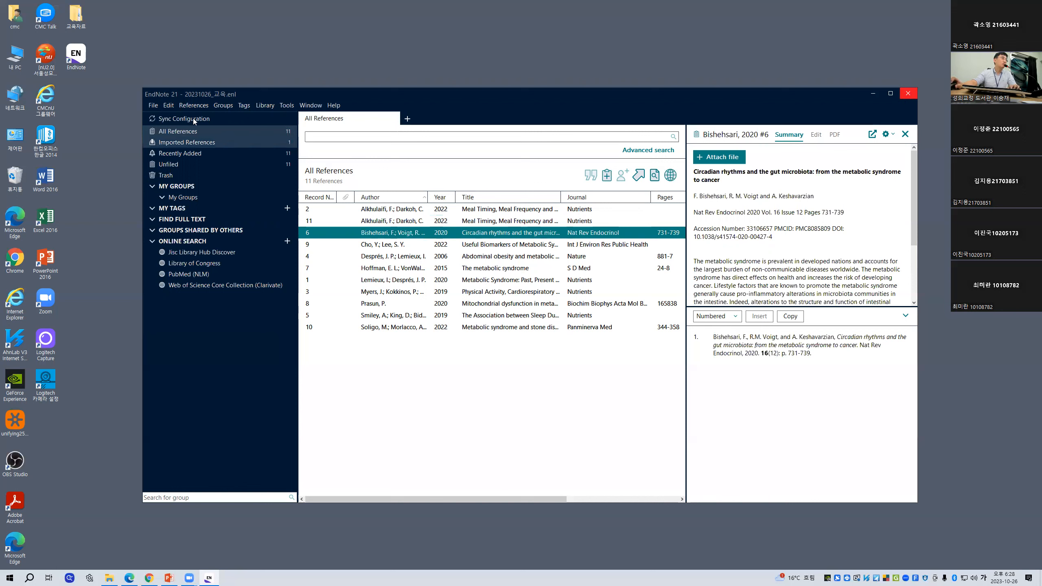
# Step: Close EndNote with its open library and start the program again
pyautogui.click(153, 105)
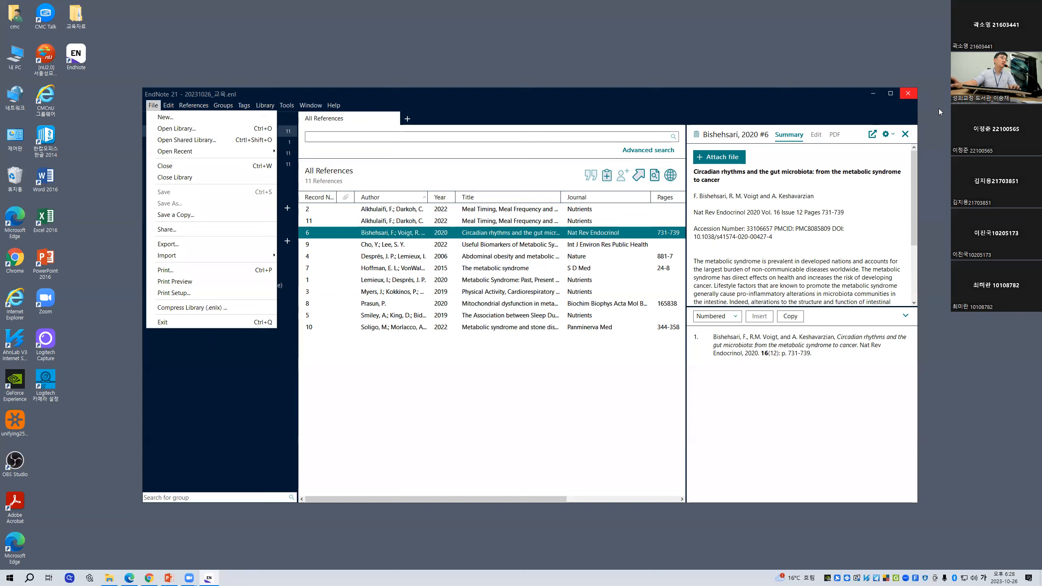
pyautogui.click(906, 93)
pyautogui.click(906, 93)
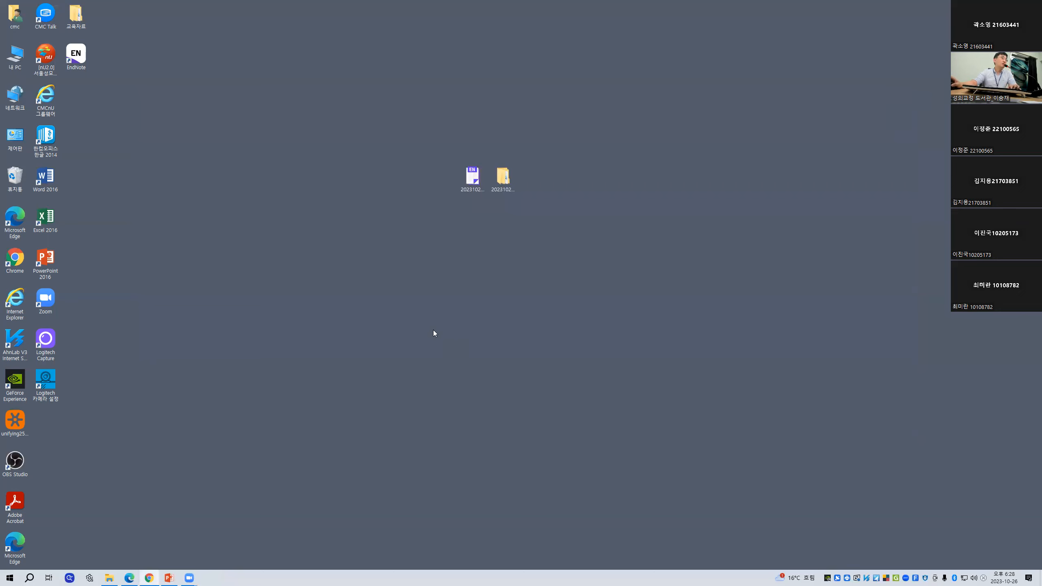
pyautogui.doubleClick(85, 55)
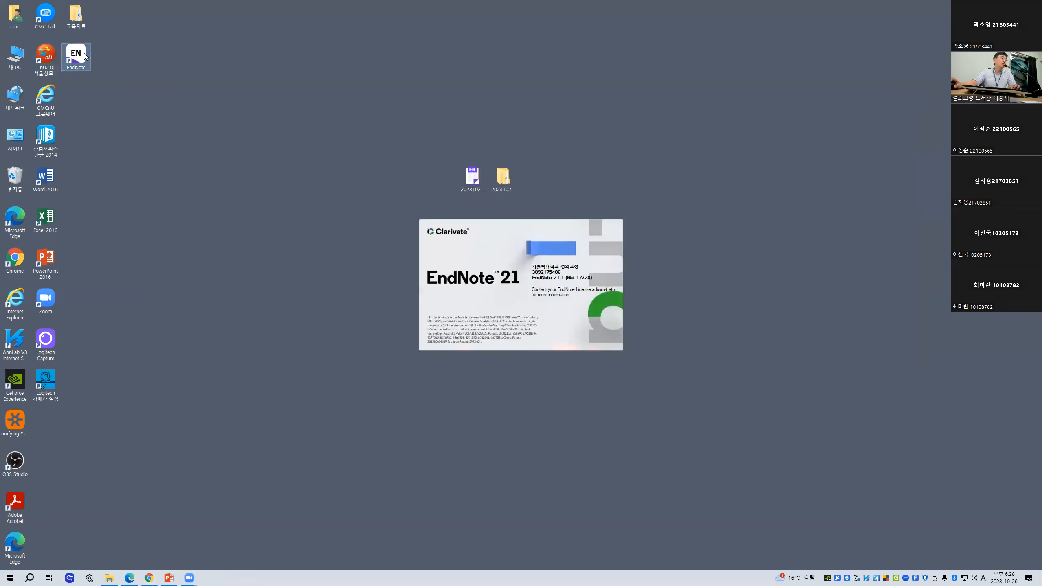
pyautogui.click(899, 226)
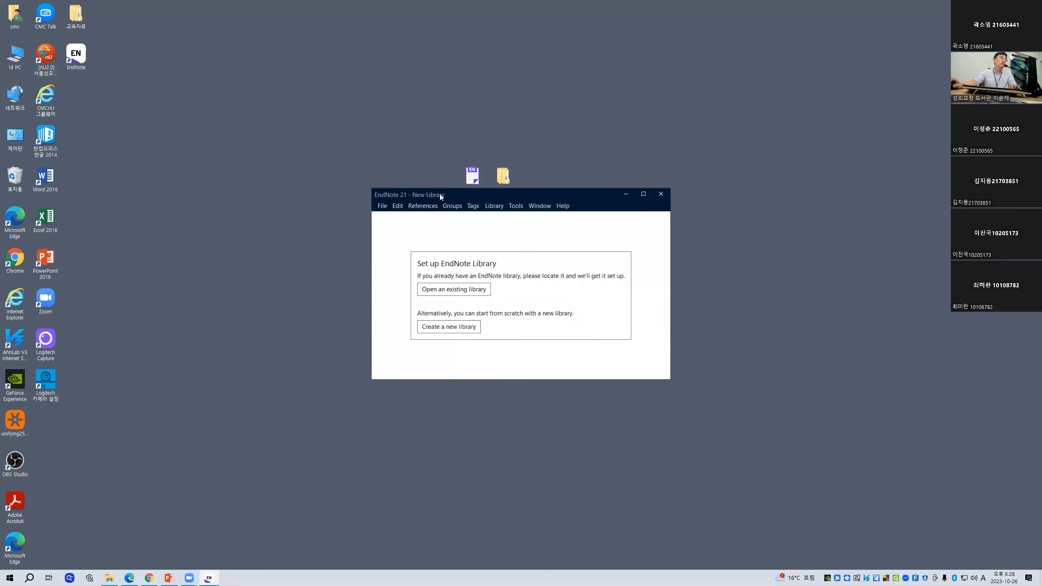
pyautogui.moveTo(439, 194); pyautogui.dragTo(429, 192)
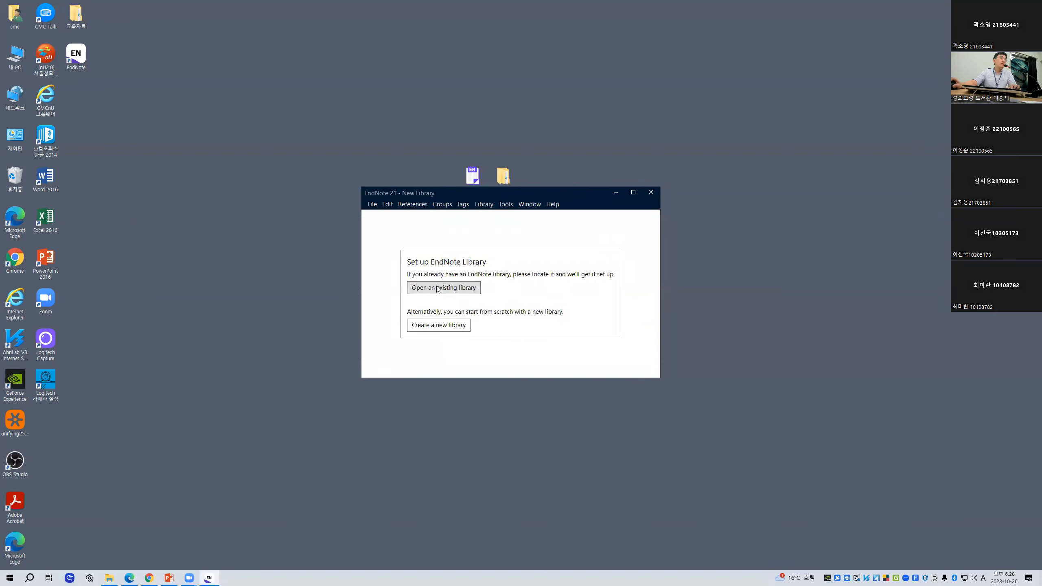
# Step: Open the existing library 20231026_교육.enl from the desktop in EndNote
pyautogui.click(372, 204)
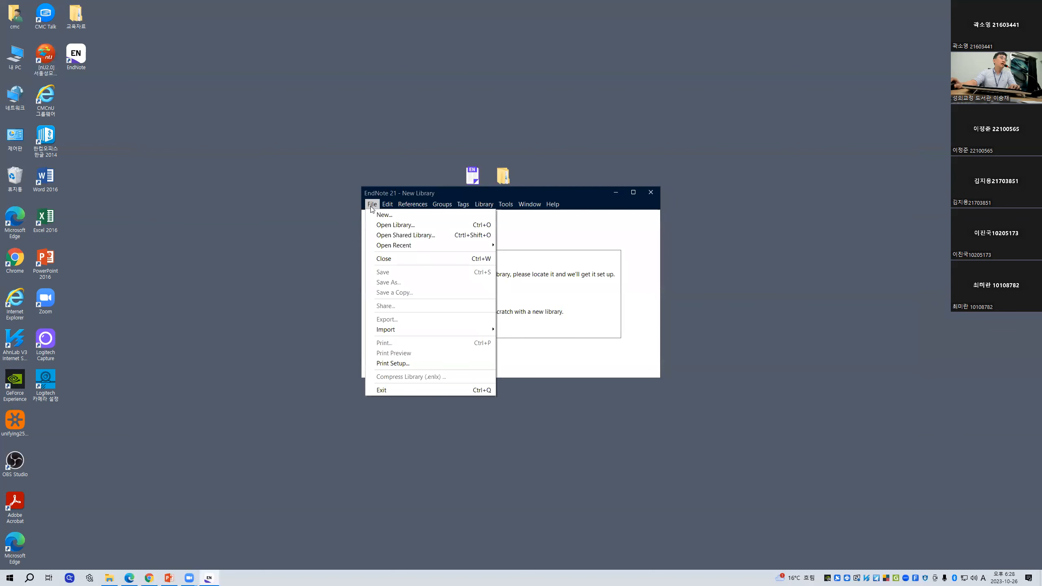
pyautogui.click(414, 226)
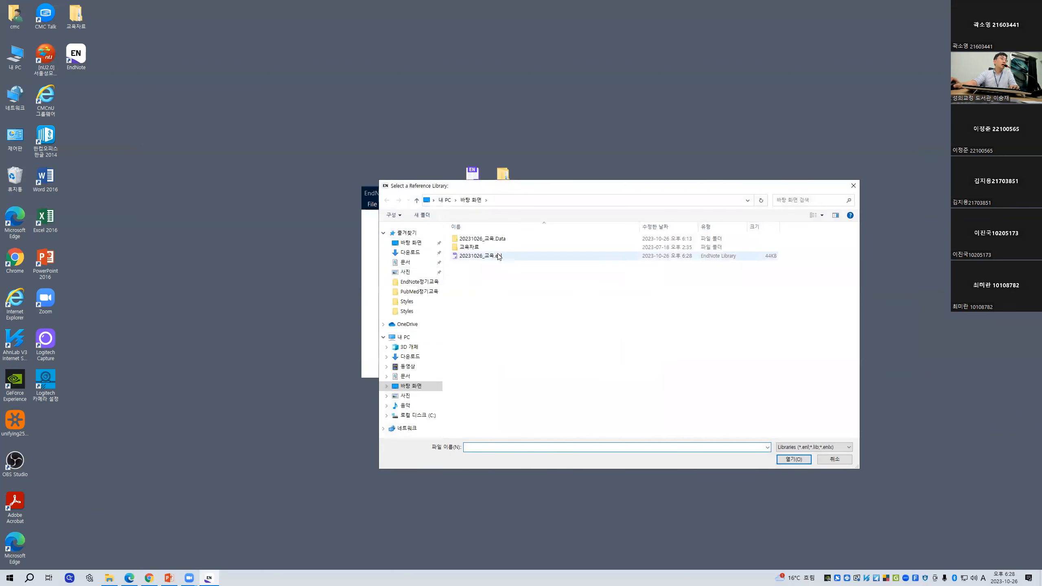
pyautogui.click(499, 255)
pyautogui.click(504, 239)
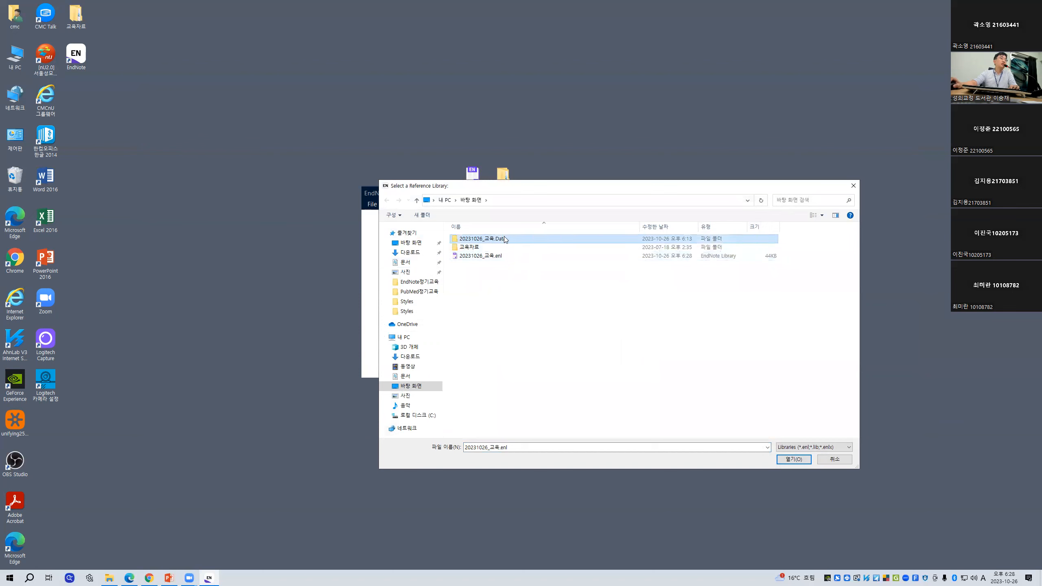
pyautogui.doubleClick(504, 239)
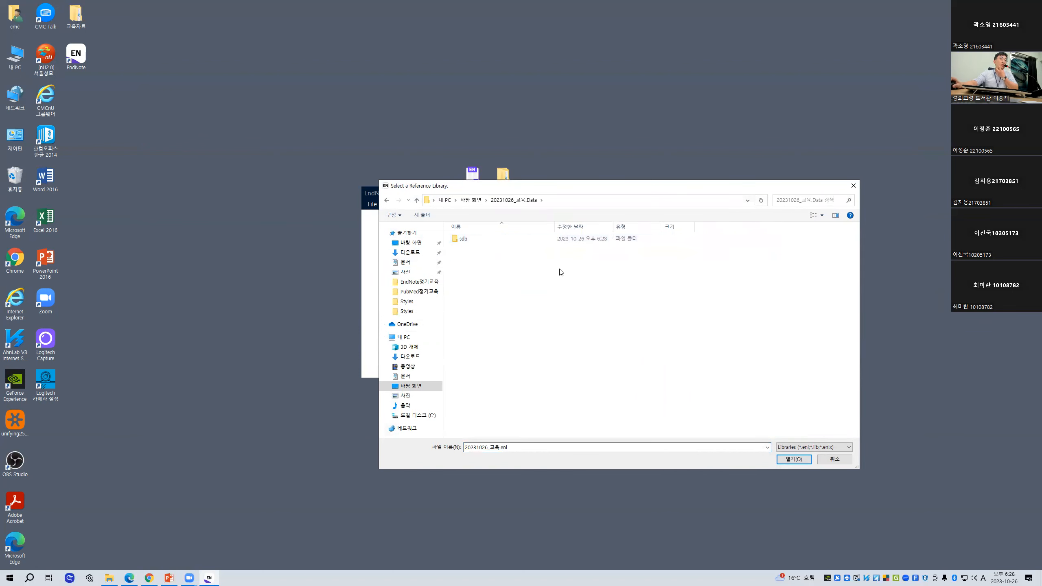
pyautogui.click(416, 200)
pyautogui.click(502, 259)
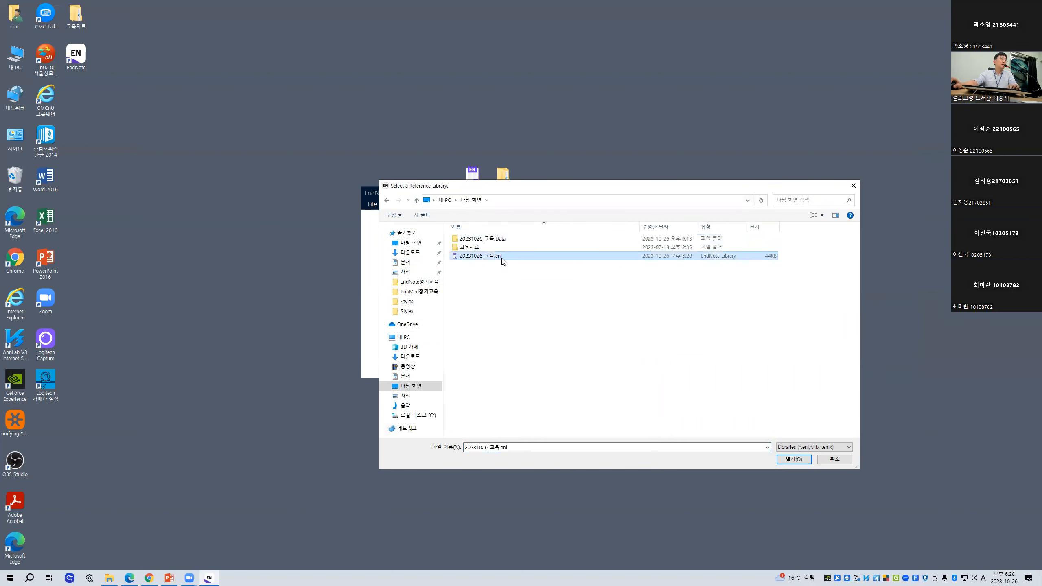
pyautogui.click(794, 460)
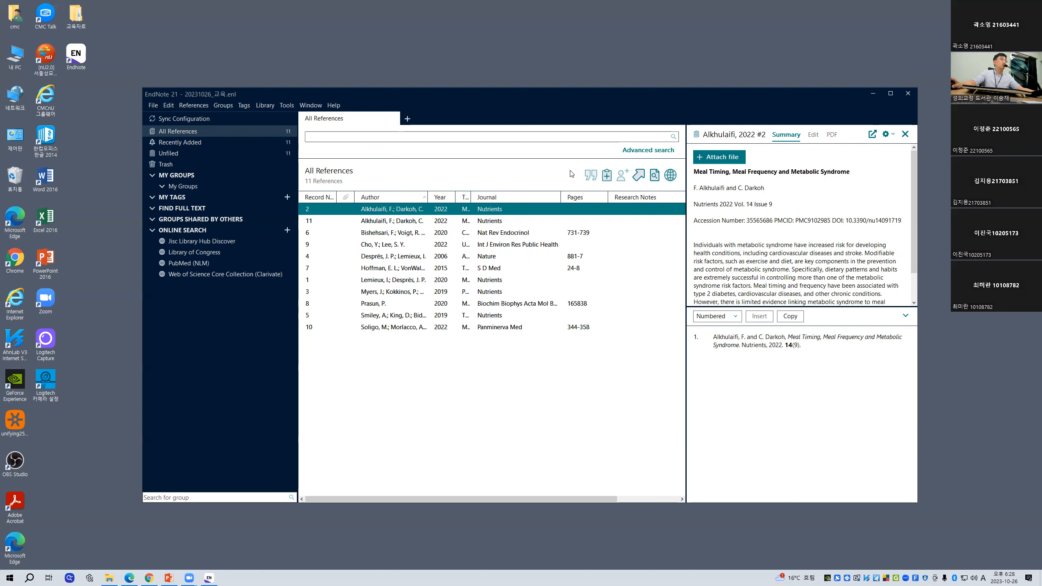
# Step: Widen the Title column of the reference list and read the summary of the first Meal Timing reference
pyautogui.moveTo(471, 197); pyautogui.dragTo(578, 198)
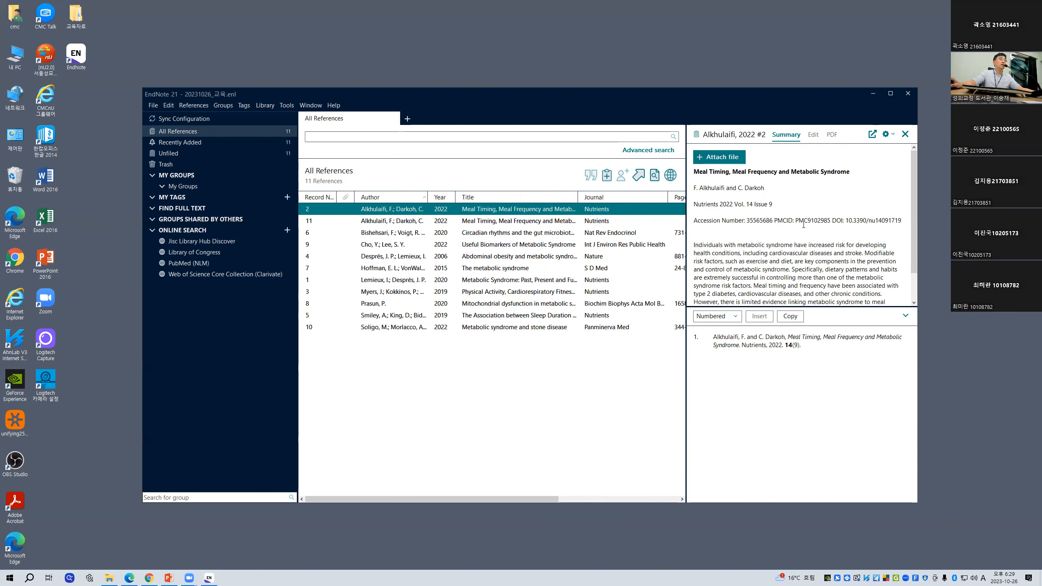
pyautogui.scroll(-2, 803, 225)
pyautogui.moveTo(693, 210); pyautogui.dragTo(854, 283)
pyautogui.click(801, 260)
pyautogui.scroll(2, 802, 261)
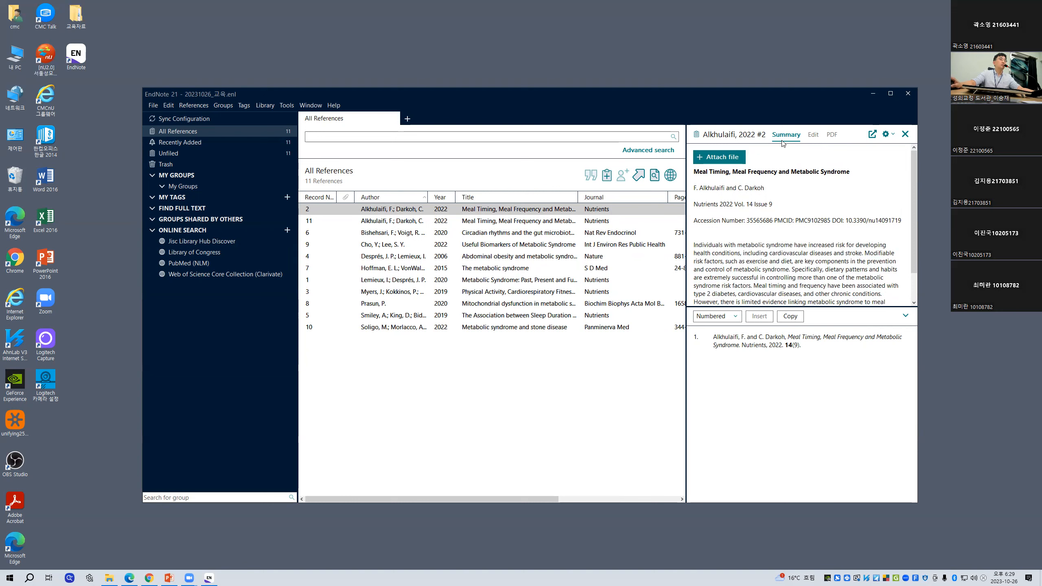
# Step: Show the editable fields of the first Meal Timing reference and examine them, including its DOI
pyautogui.click(812, 135)
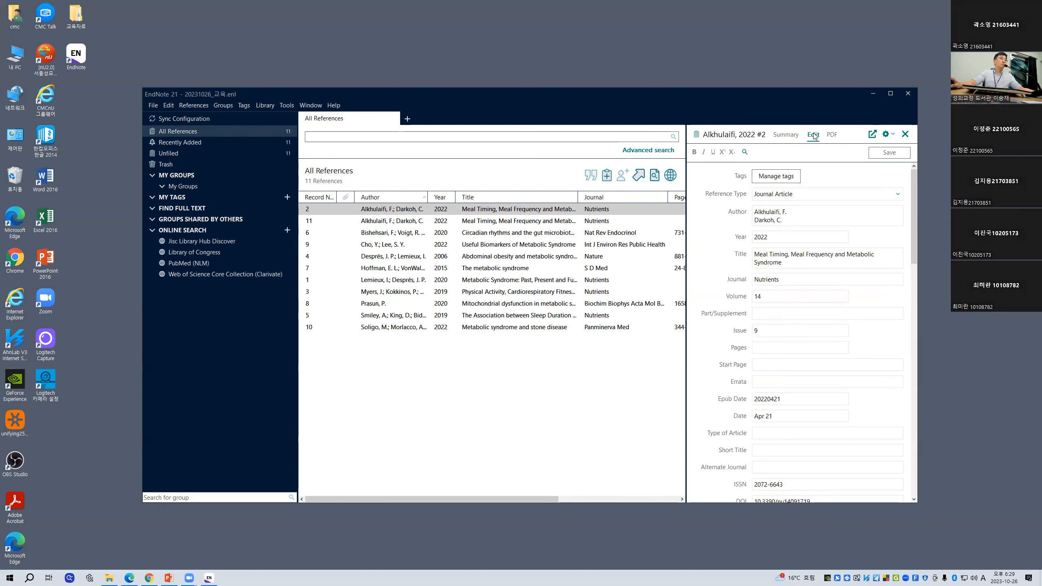
pyautogui.moveTo(911, 185); pyautogui.dragTo(923, 262)
pyautogui.click(857, 337)
pyautogui.moveTo(848, 237); pyautogui.dragTo(693, 237)
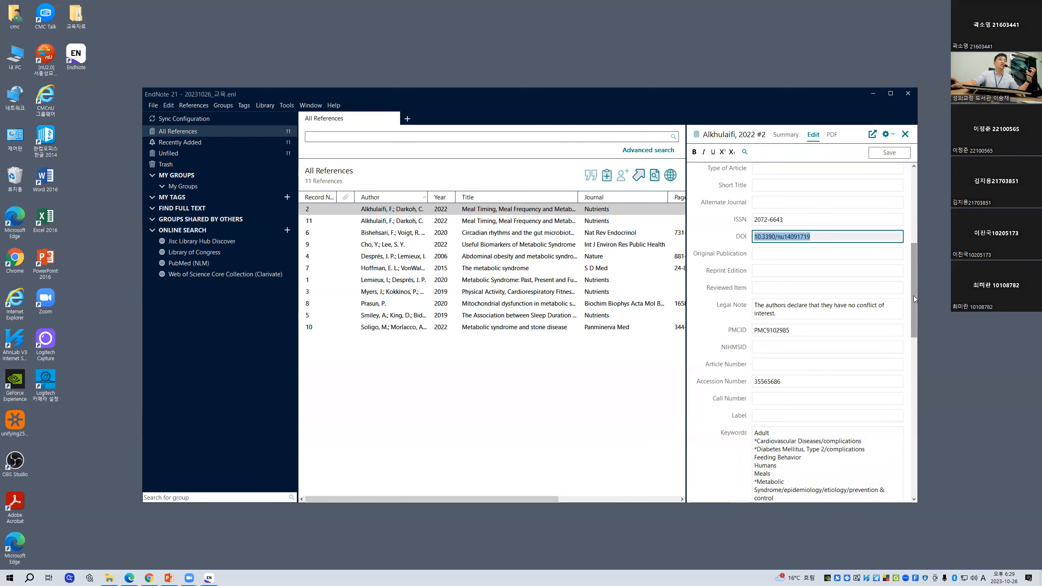
pyautogui.moveTo(914, 296); pyautogui.dragTo(922, 203)
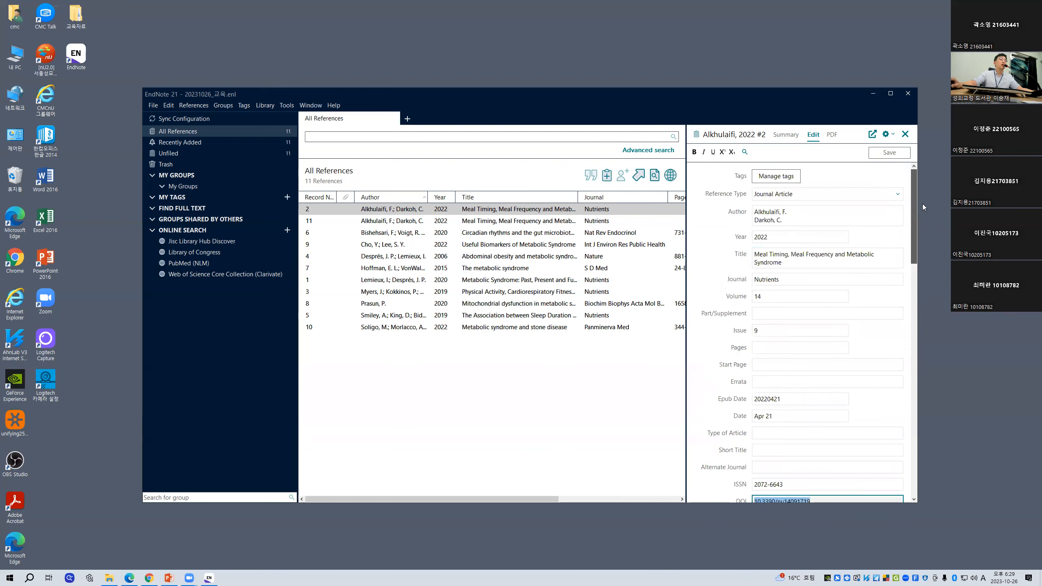
# Step: Add the line "편집을 할 수 있습니다." below the existing names in the reference's Author field
pyautogui.click(792, 221)
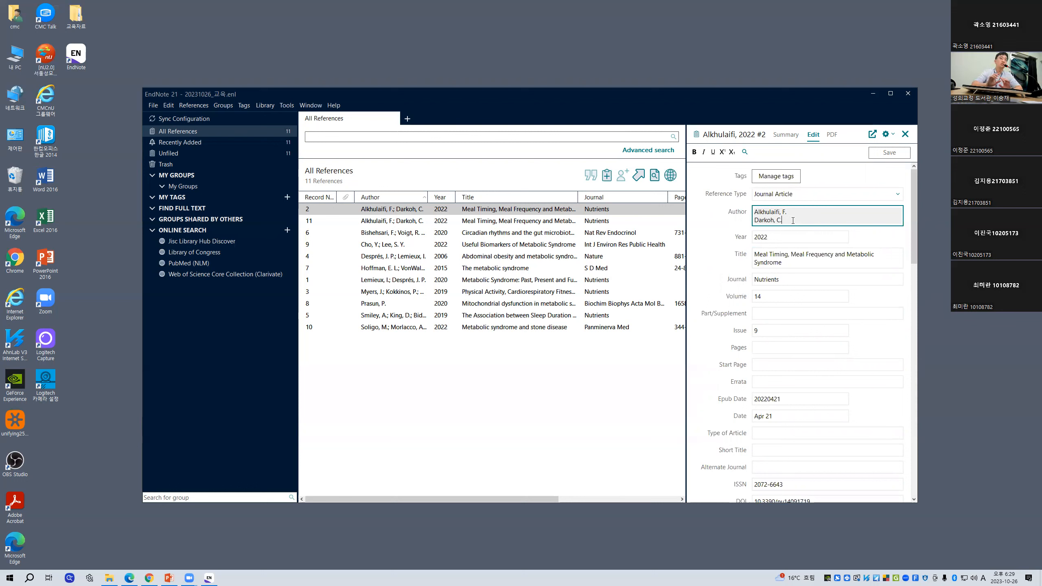
pyautogui.press('Return')
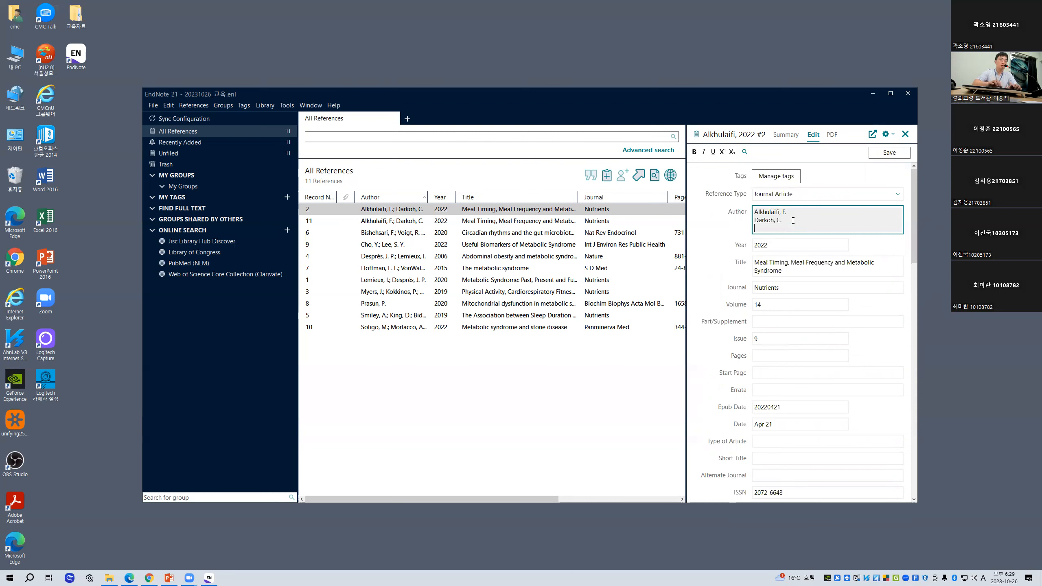
pyautogui.write('편')
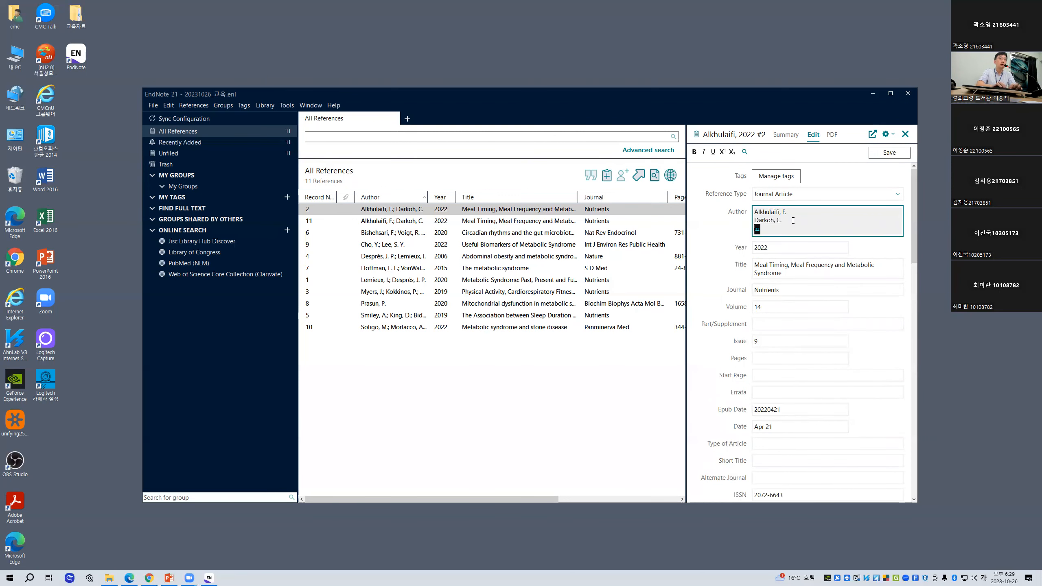
pyautogui.write('집을 할 수 있스습니다.')
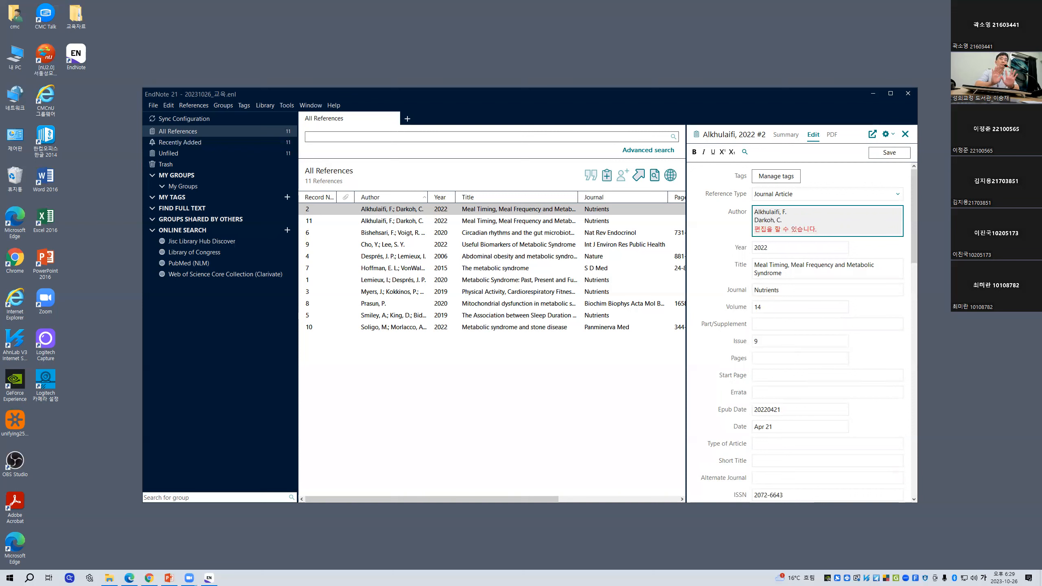
# Step: Delete the added Korean line from the Author field and save the reference
pyautogui.press('BackSpace')
pyautogui.press('BackSpace')
pyautogui.press('BackSpace')
pyautogui.press('BackSpace')
pyautogui.press('BackSpace')
pyautogui.press('BackSpace')
pyautogui.press('BackSpace')
pyautogui.press('BackSpace')
pyautogui.press('BackSpace')
pyautogui.press('BackSpace')
pyautogui.press('BackSpace')
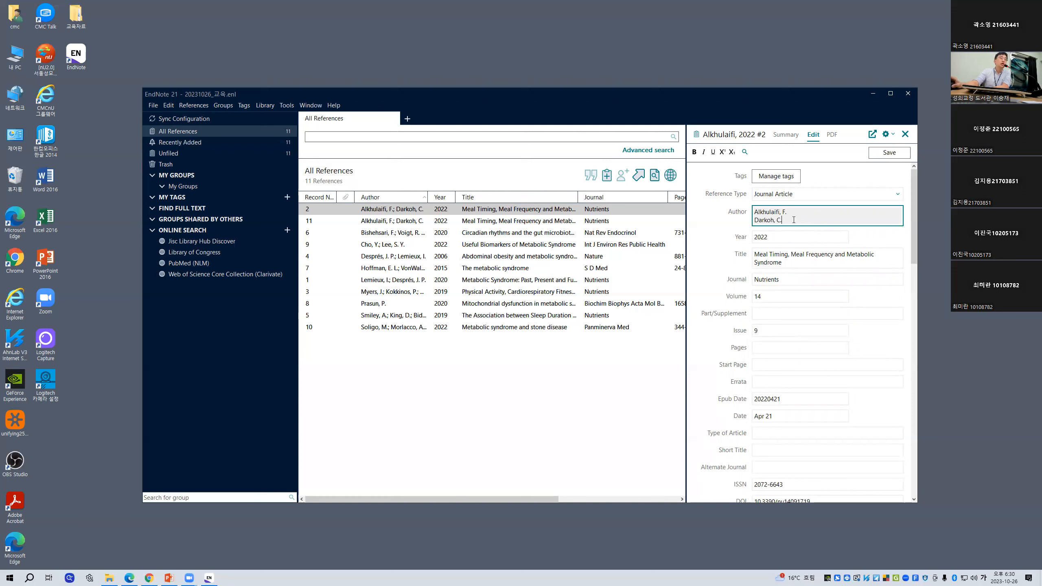
pyautogui.click(896, 154)
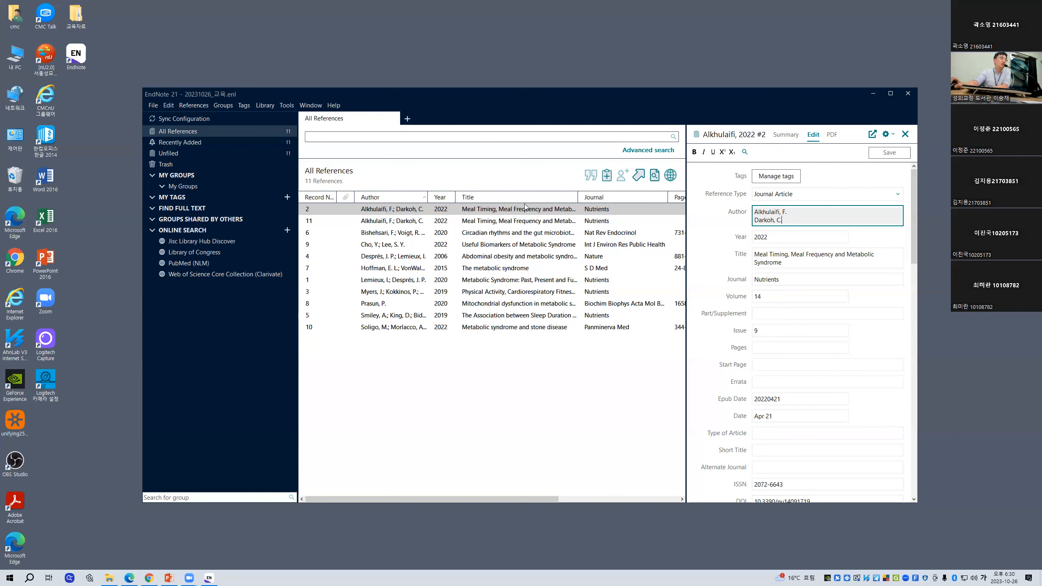
# Step: Move the Title column ahead of Author in the reference list, and restore the Author, Year, Title order
pyautogui.moveTo(515, 196); pyautogui.dragTo(371, 198)
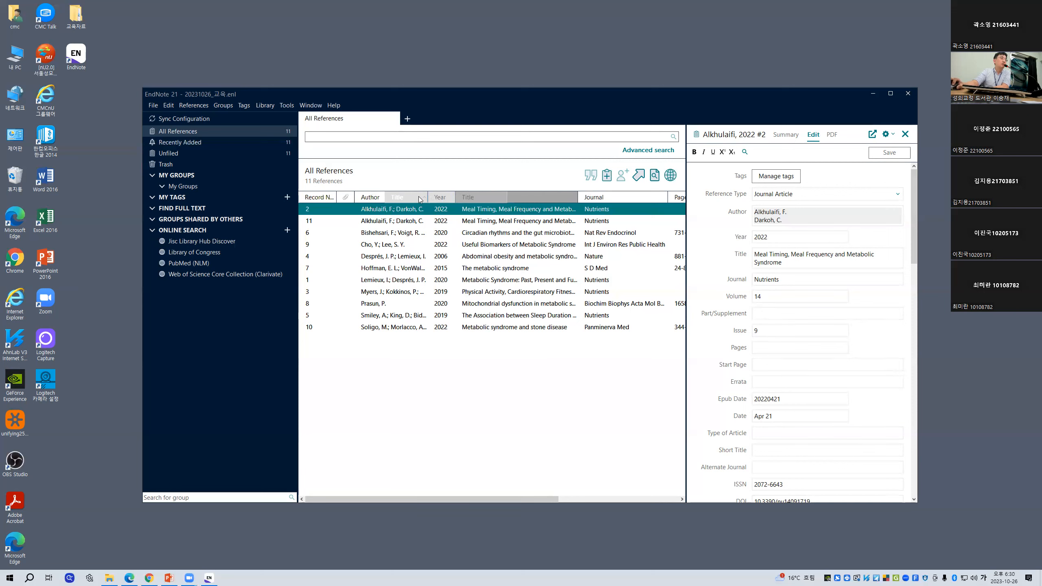
pyautogui.moveTo(381, 201); pyautogui.dragTo(373, 201)
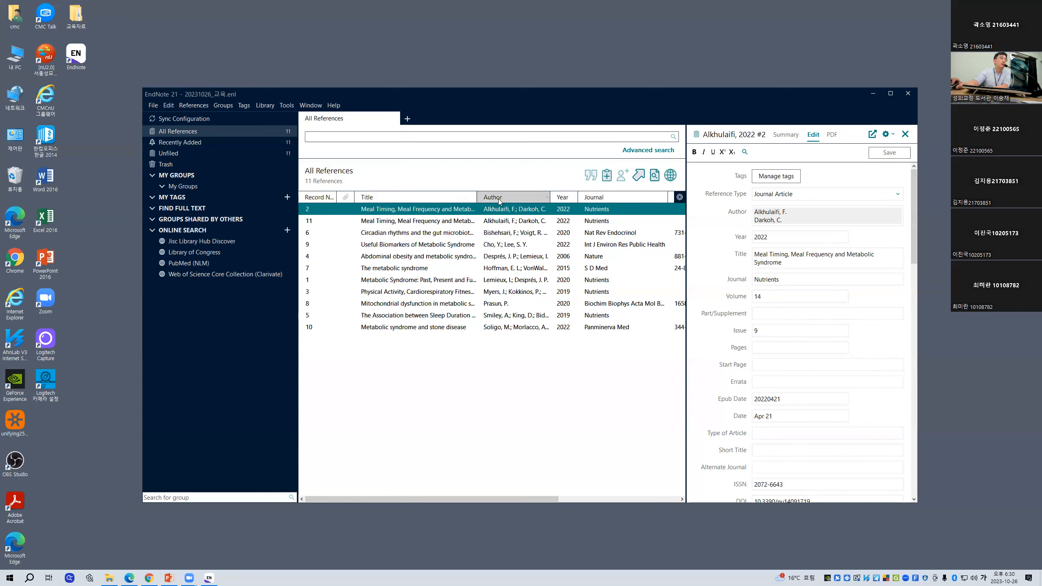
pyautogui.moveTo(513, 196); pyautogui.dragTo(396, 200)
pyautogui.moveTo(563, 199); pyautogui.dragTo(447, 200)
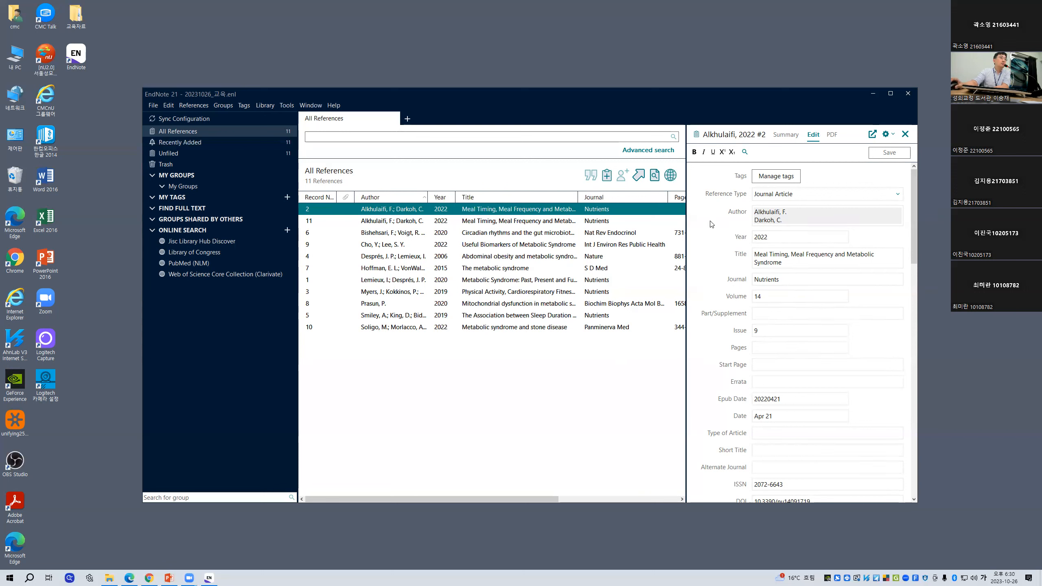
# Step: Examine the reference's empty fields such as Part/Supplement, Pages, Start Page, Errata and Short Title, and continue down to Keywords
pyautogui.scroll(-3, 799, 291)
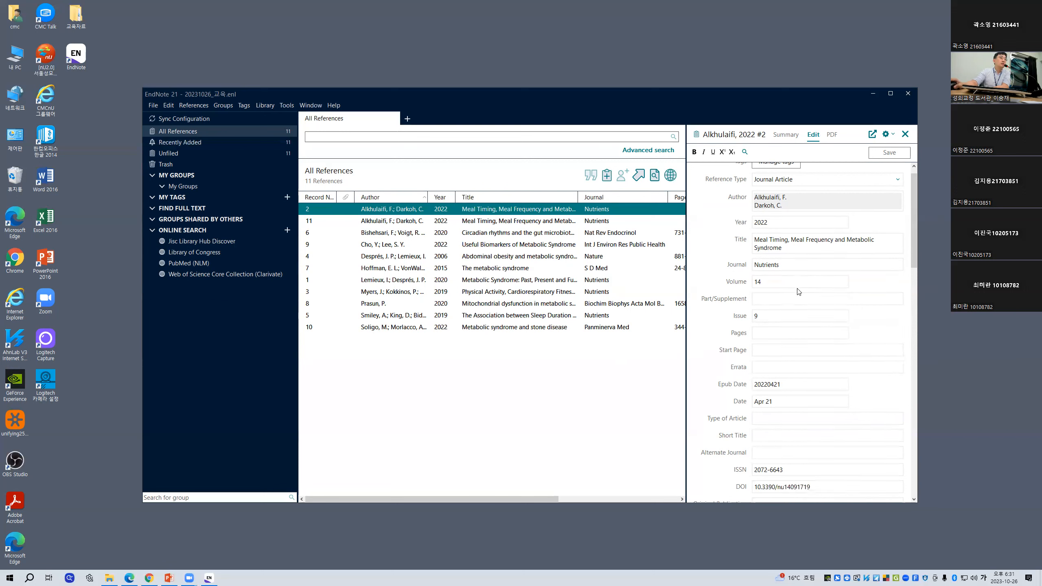
pyautogui.scroll(3, 797, 288)
pyautogui.click(776, 313)
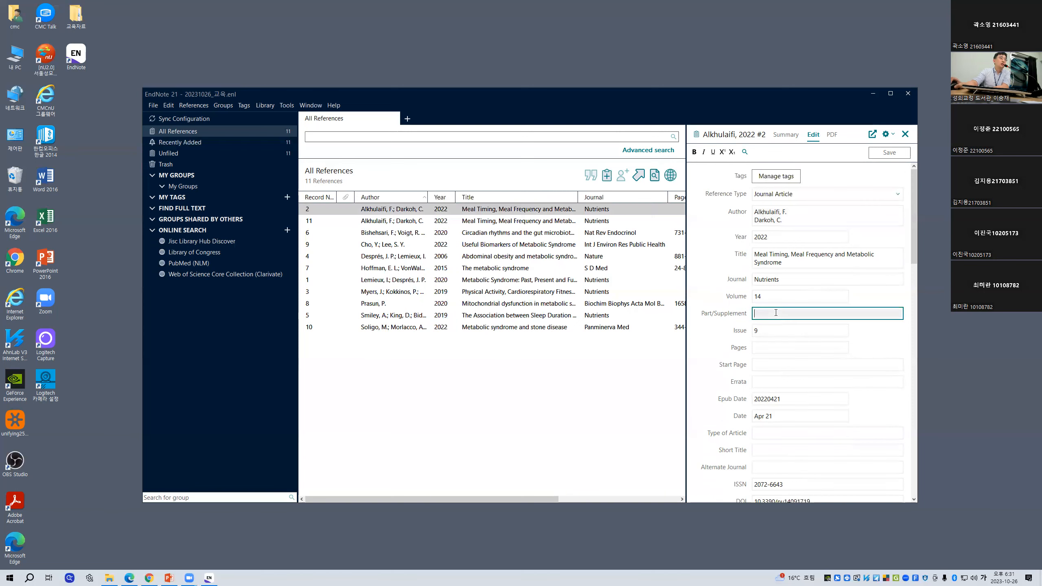
pyautogui.click(771, 348)
pyautogui.click(771, 365)
pyautogui.click(772, 383)
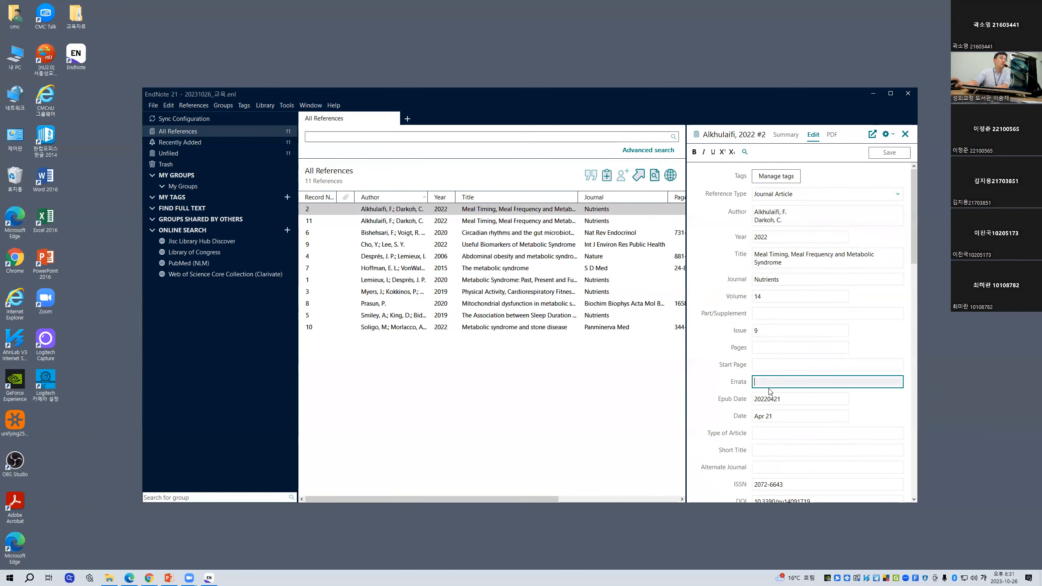
pyautogui.scroll(-3, 772, 385)
pyautogui.click(771, 389)
pyautogui.click(770, 403)
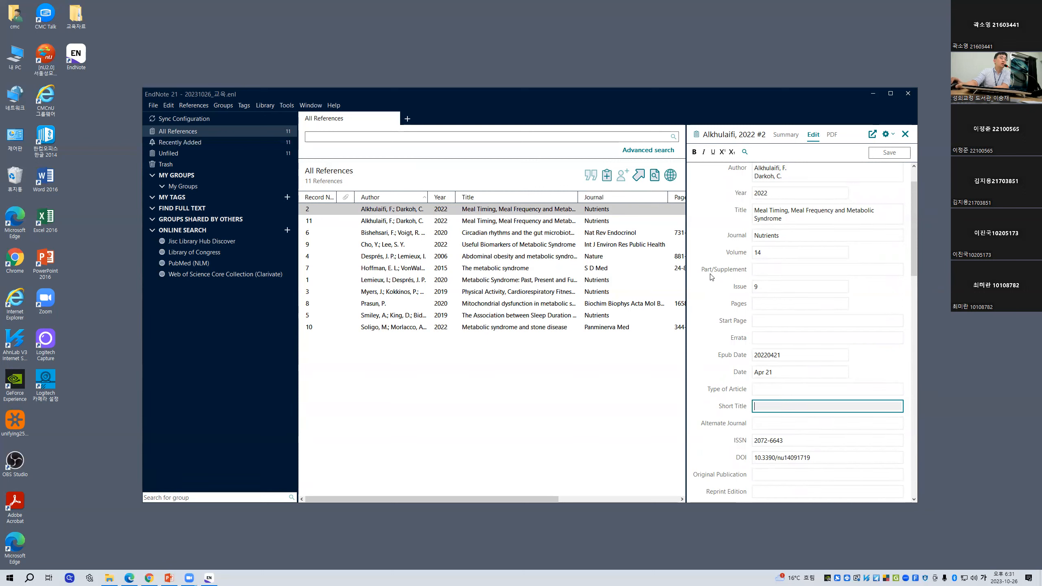
pyautogui.click(774, 269)
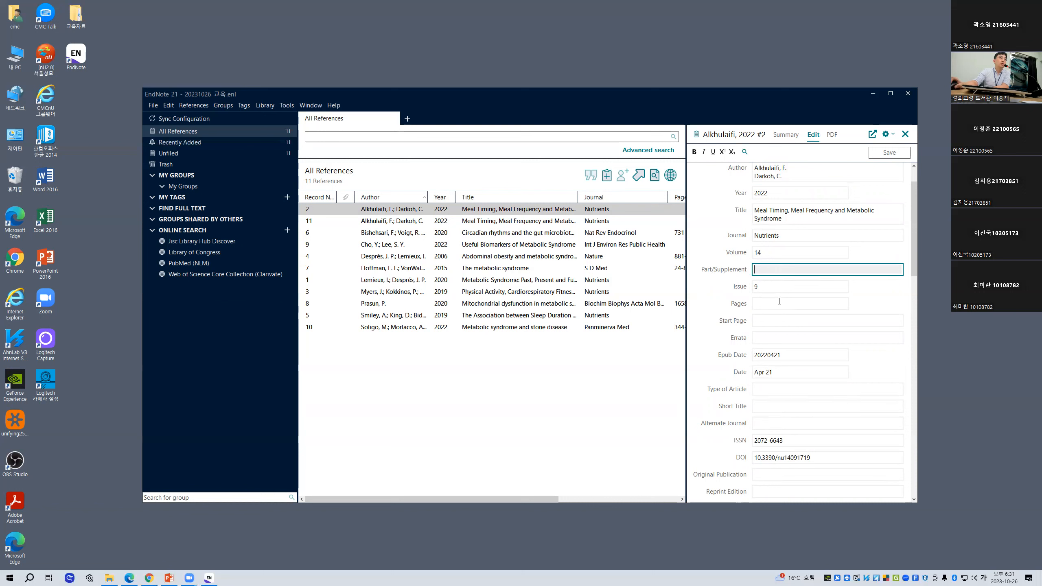
pyautogui.click(770, 320)
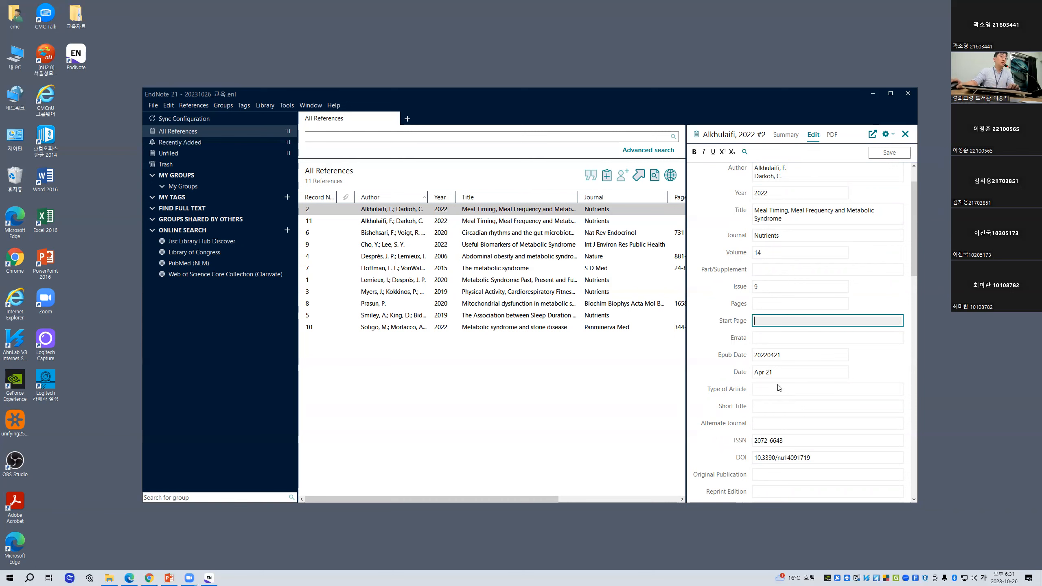
pyautogui.scroll(-5, 782, 357)
pyautogui.scroll(-2, 782, 361)
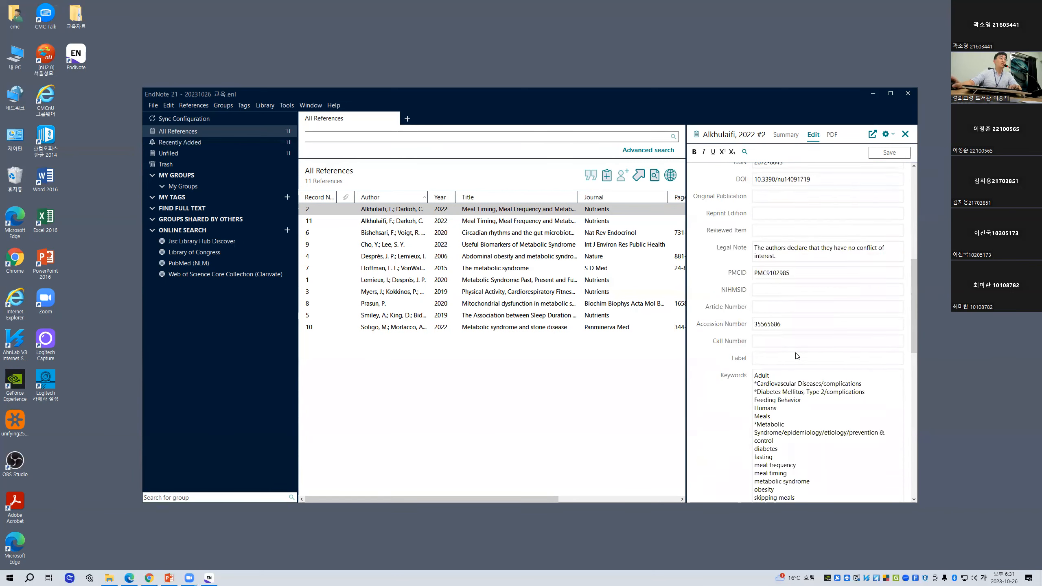
# Step: Enter "1. 내가 필요한 정보를 입력합니다." in the open reference's Research Notes field and save the reference
pyautogui.click(764, 359)
pyautogui.scroll(-8, 766, 357)
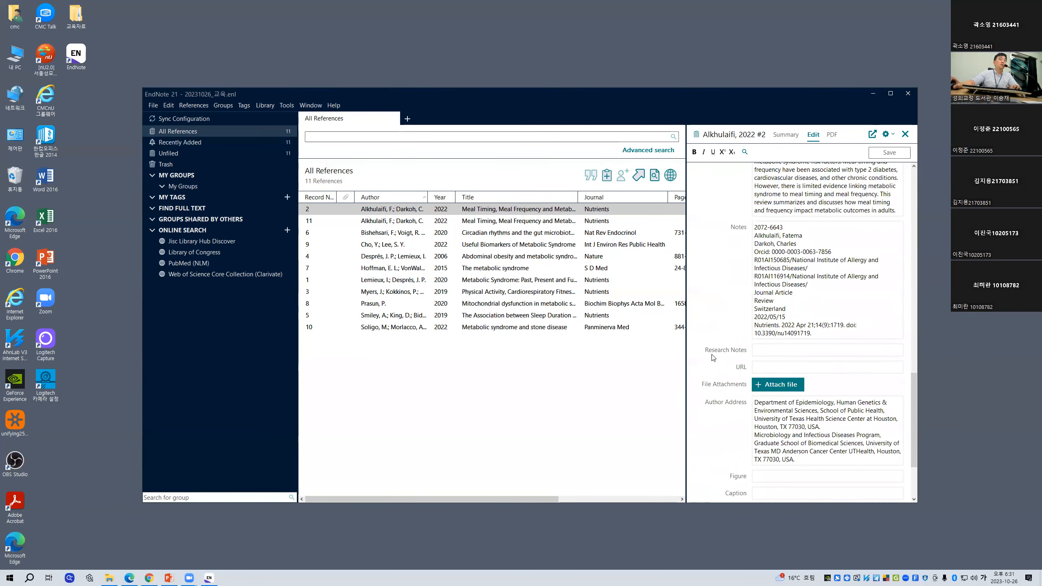
pyautogui.click(767, 351)
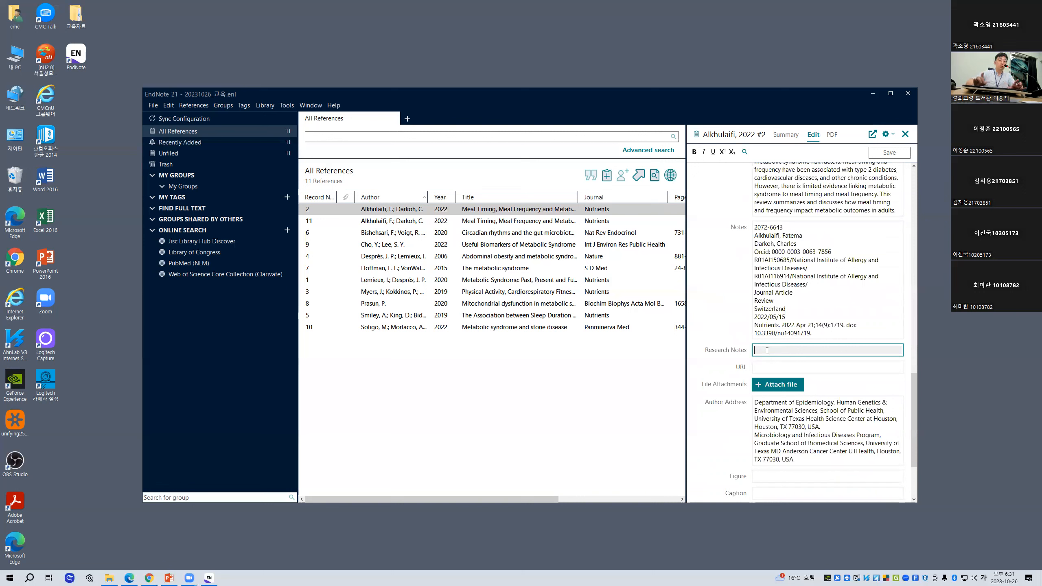
pyautogui.write('1. 내')
pyautogui.press('BackSpace')
pyautogui.write('내요')
pyautogui.press('BackSpace')
pyautogui.press('BackSpace')
pyautogui.write('내가 필요한 ')
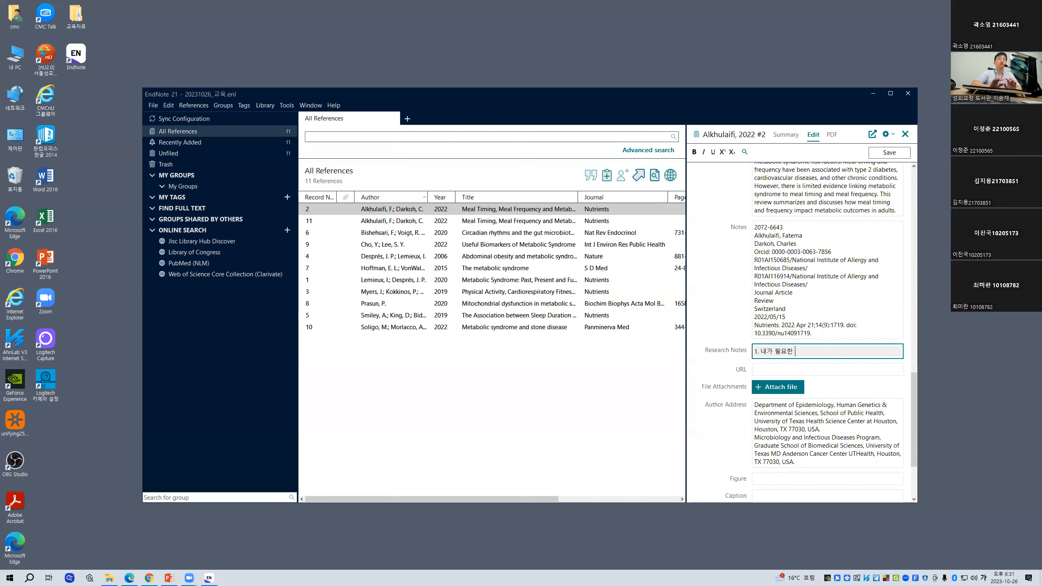
pyautogui.write('정보를 입력합니다.')
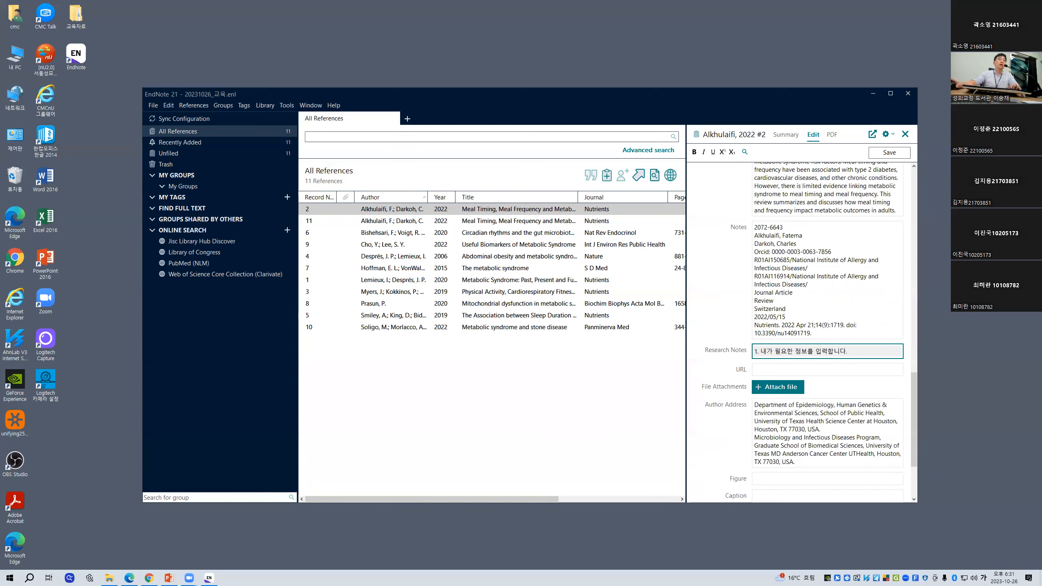
pyautogui.click(889, 153)
# Step: Maximize the window, show the Rating and Secondary Author columns in the reference list, and hide both again
pyautogui.click(890, 93)
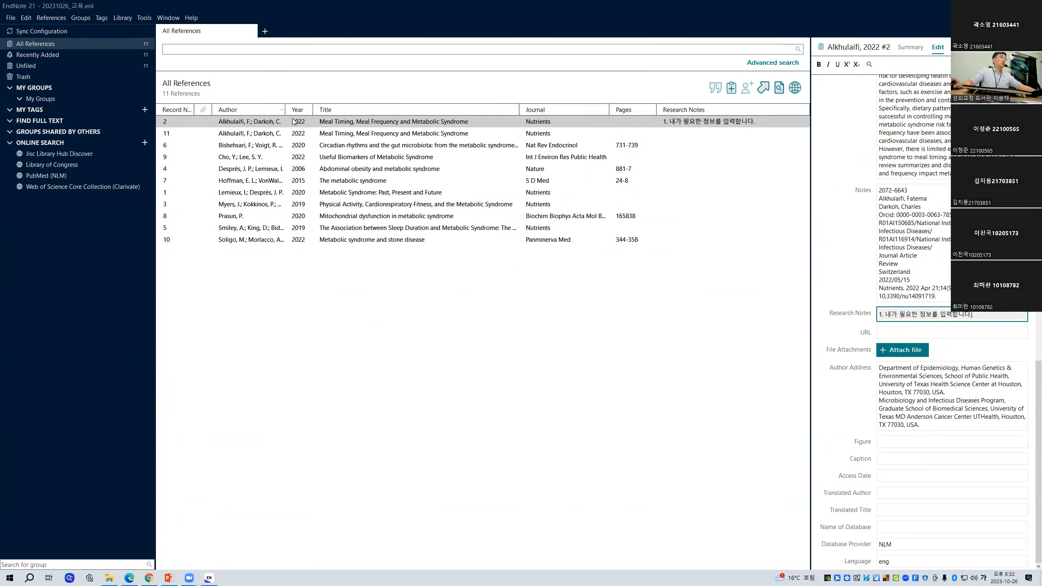
pyautogui.rightClick(399, 107)
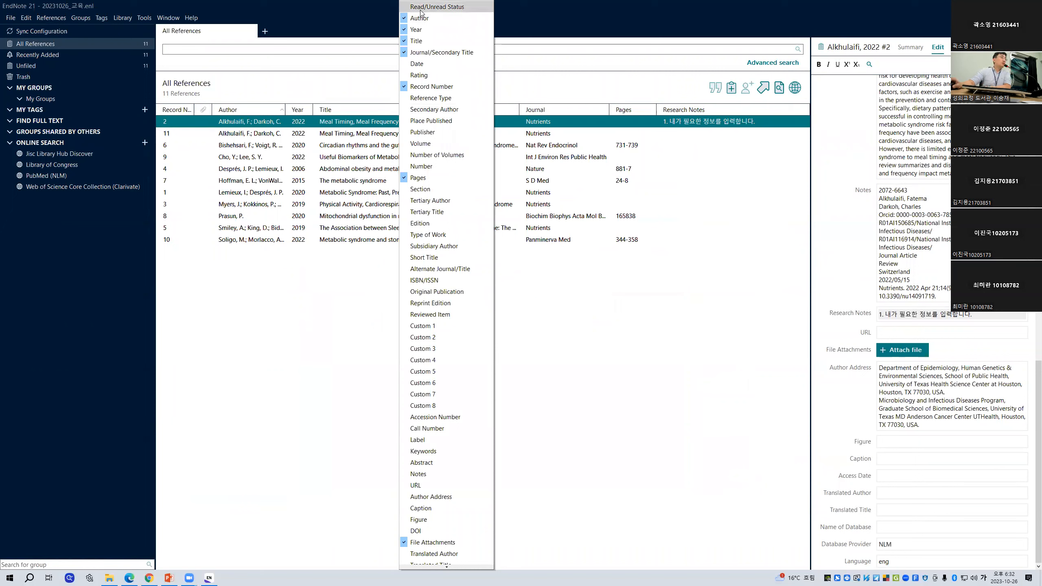
pyautogui.click(429, 74)
pyautogui.rightClick(462, 108)
pyautogui.click(471, 109)
pyautogui.rightClick(439, 110)
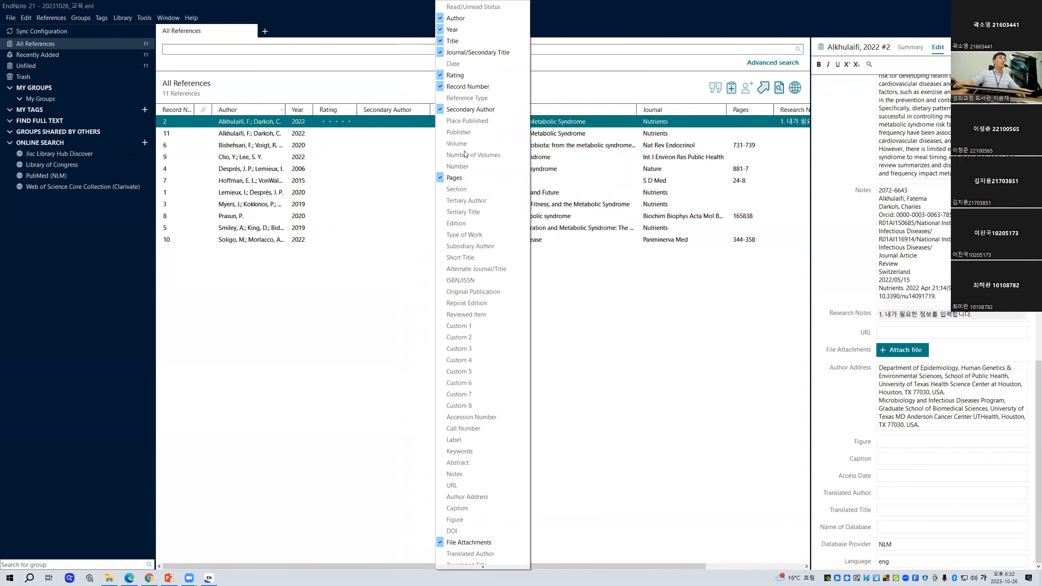
pyautogui.click(474, 113)
pyautogui.rightClick(435, 110)
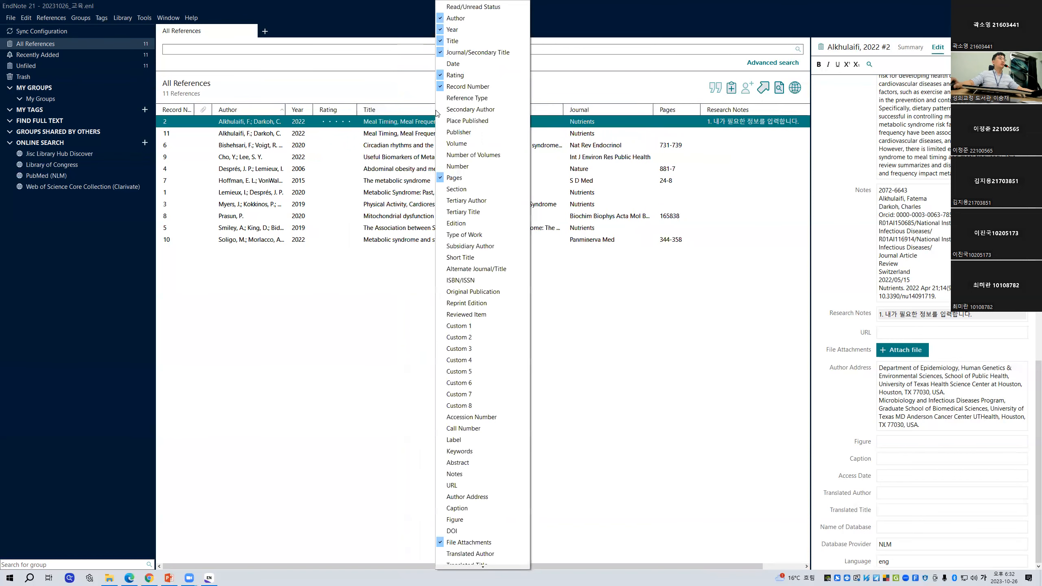
pyautogui.click(462, 76)
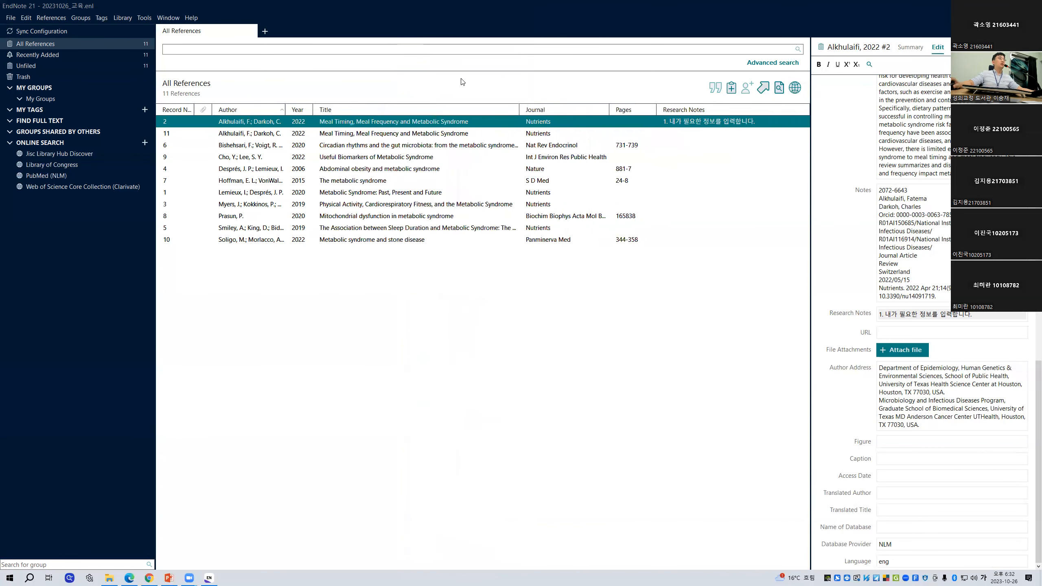
# Step: Look up the Research Notes option among the available reference list columns
pyautogui.rightClick(665, 113)
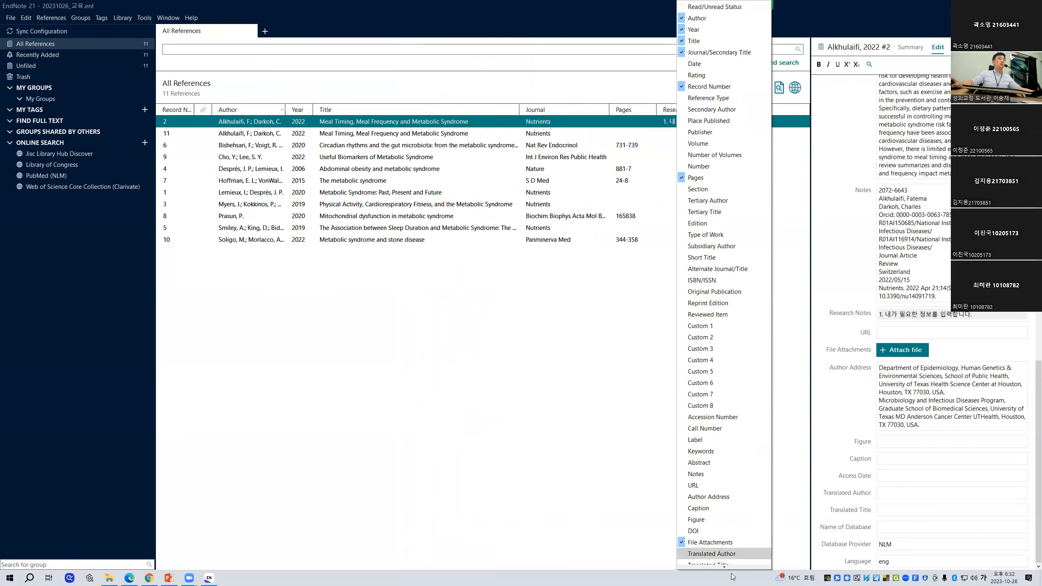
pyautogui.scroll(-3, 727, 566)
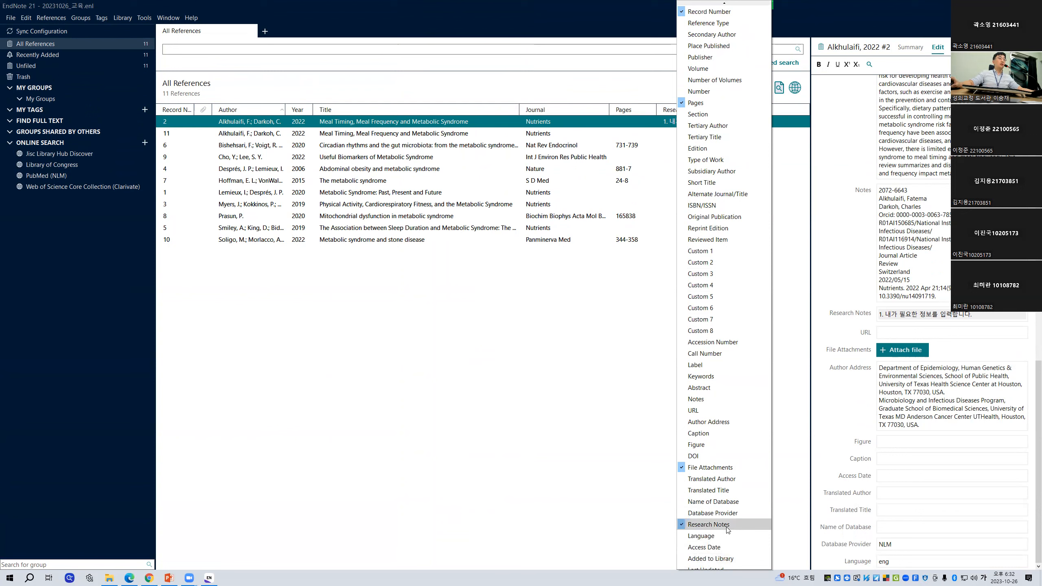
pyautogui.click(667, 194)
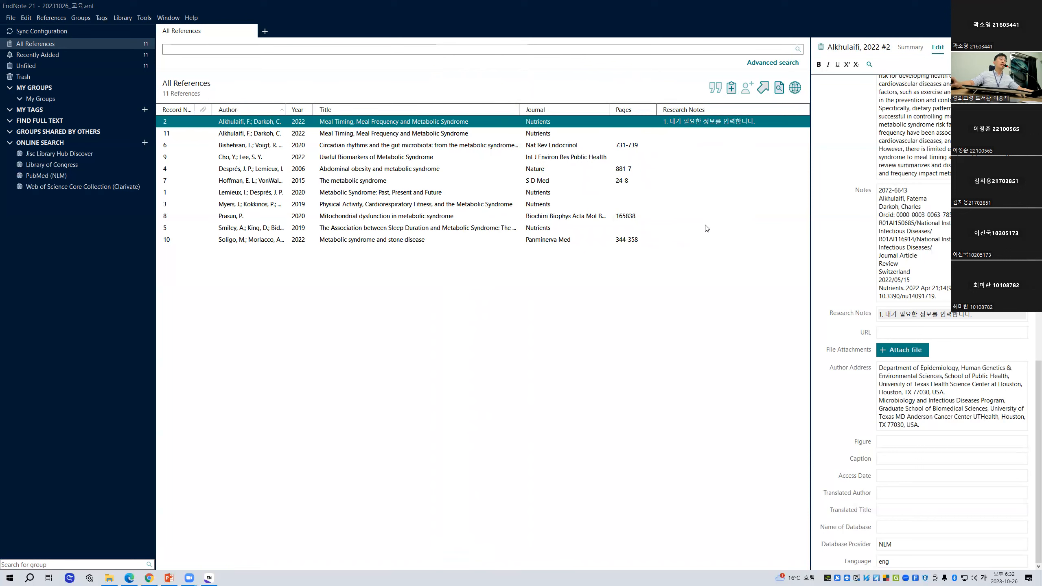
# Step: Enter "2. 입력" in the Research Notes field of record 11 and save it
pyautogui.click(672, 132)
pyautogui.click(903, 316)
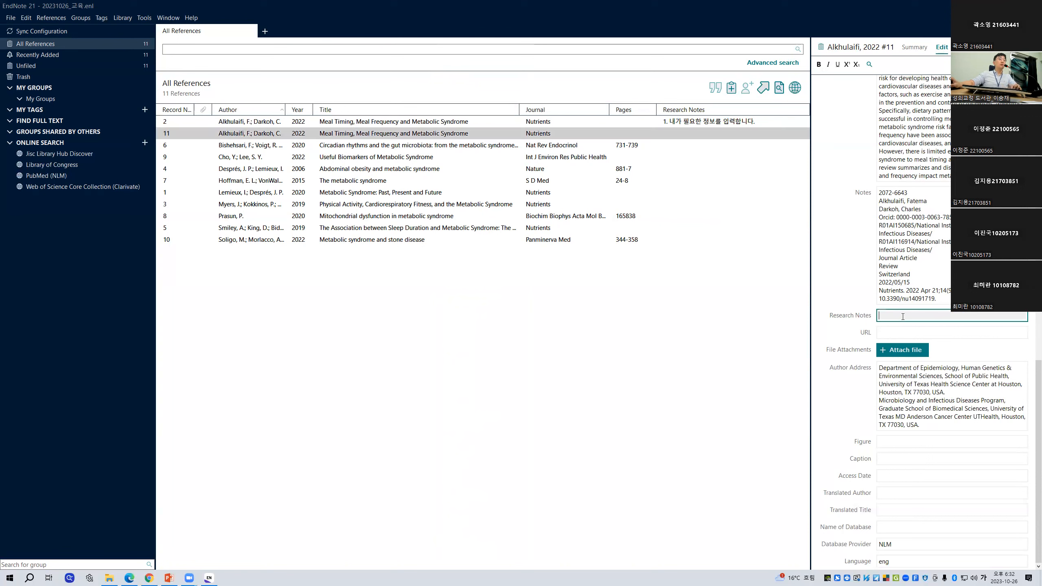
pyautogui.write('2. 입력')
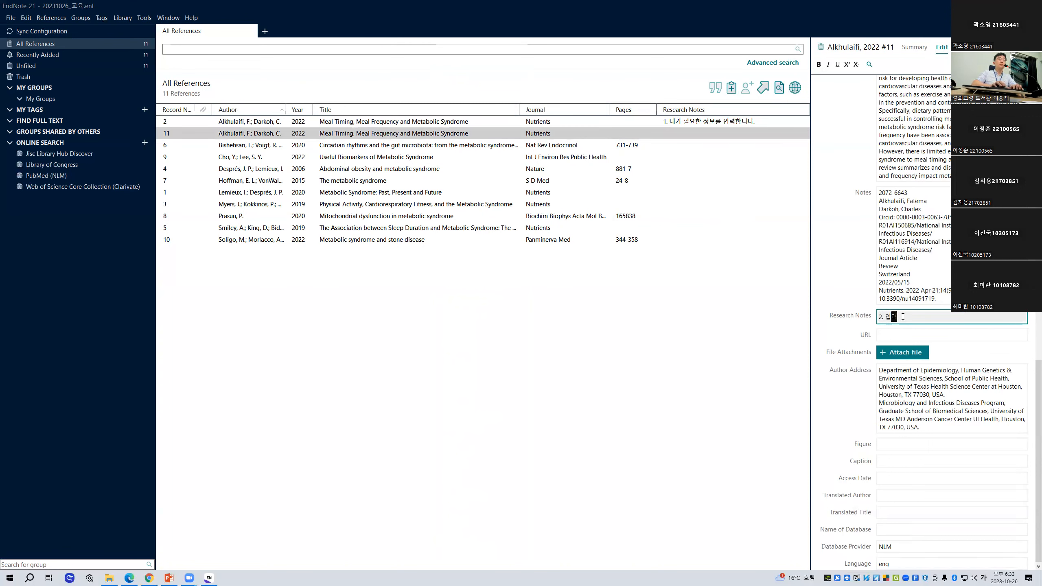
pyautogui.hotkey('ctrl', 's')
# Step: Enter "3.입력" in the Research Notes field of record 6 and save it
pyautogui.click(629, 149)
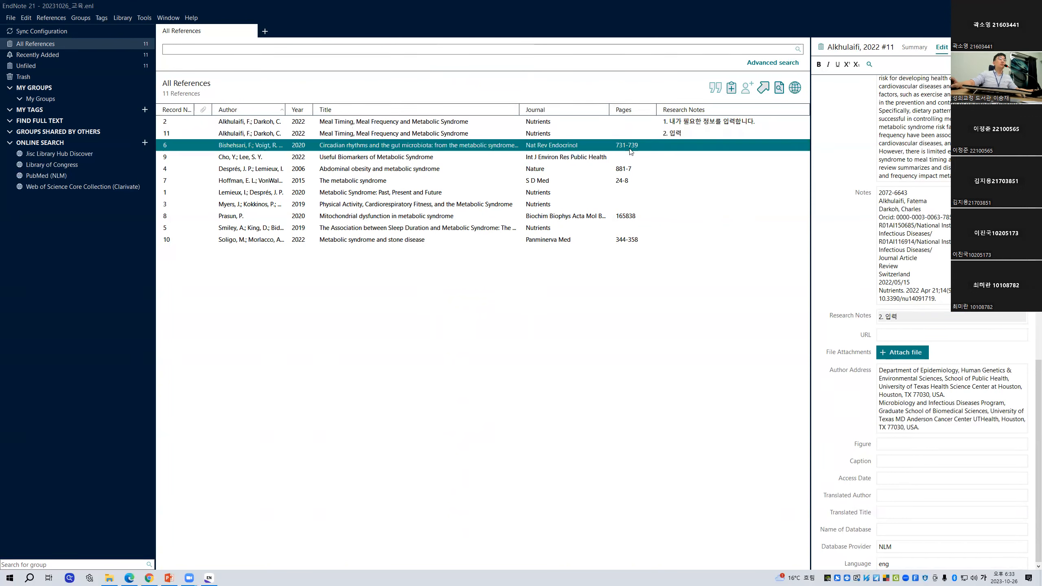
pyautogui.click(936, 291)
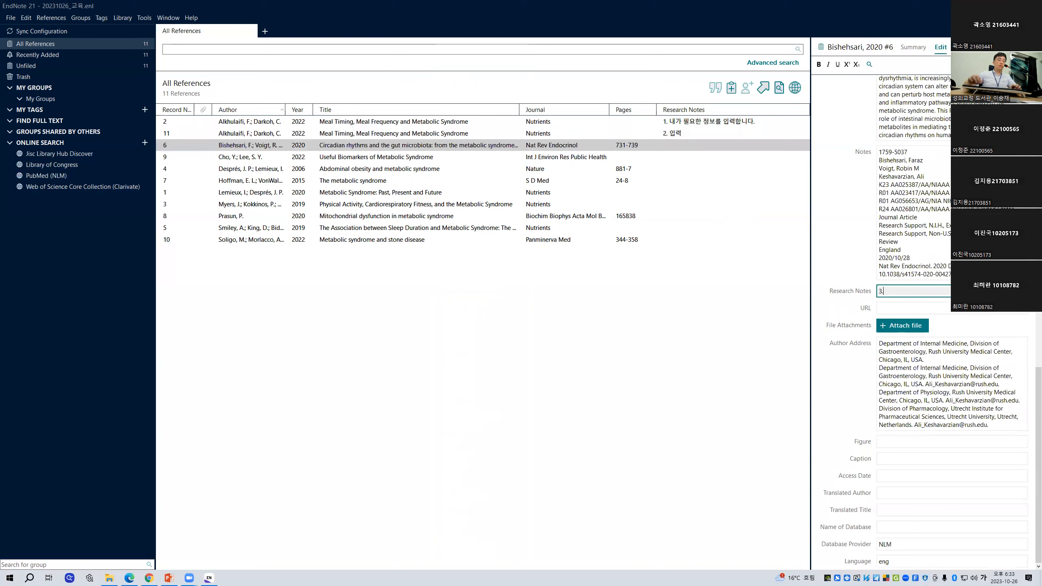
pyautogui.write('3. 이ㅂ력')
pyautogui.hotkey('ctrl', 's')
pyautogui.click(516, 181)
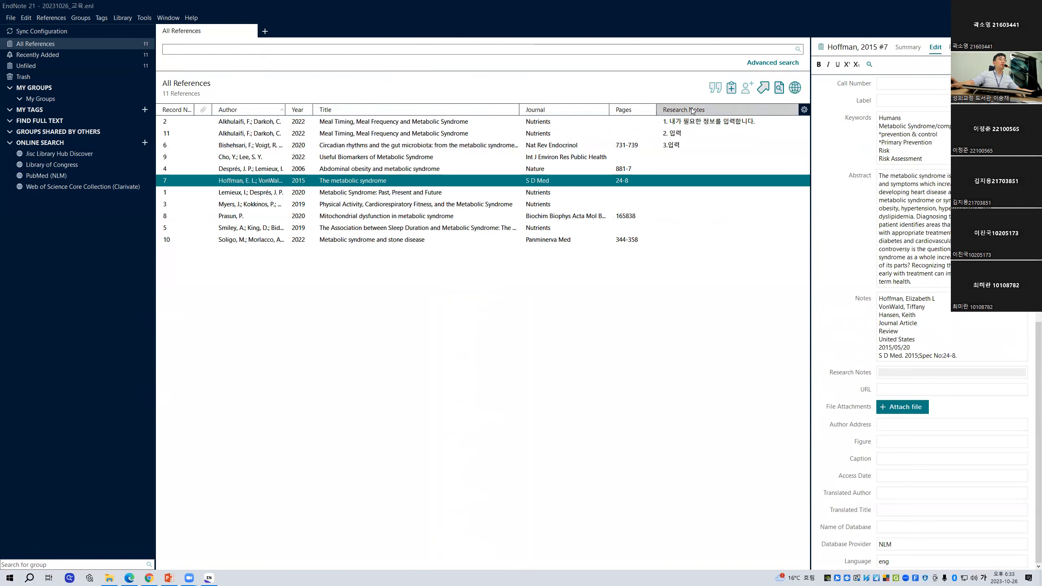
# Step: Sort the reference list by Title, by Author, and by Year in descending order
pyautogui.click(438, 109)
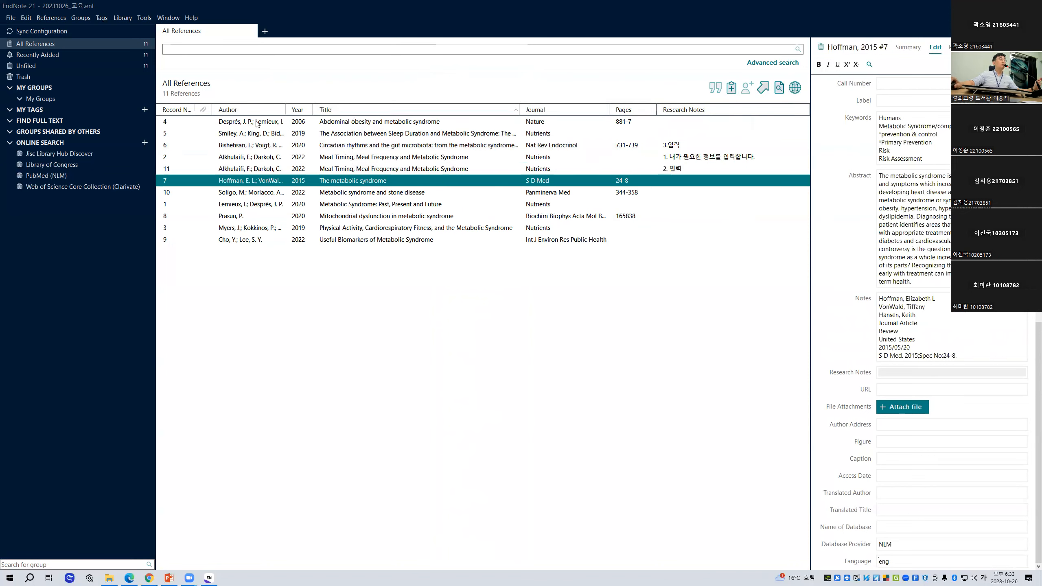
pyautogui.click(248, 110)
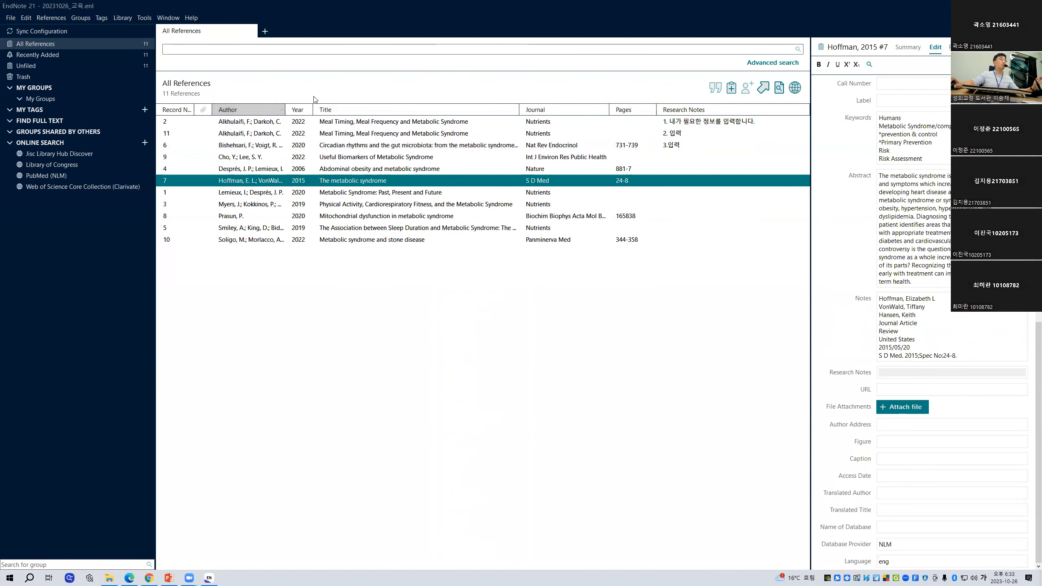
pyautogui.click(298, 110)
pyautogui.click(300, 109)
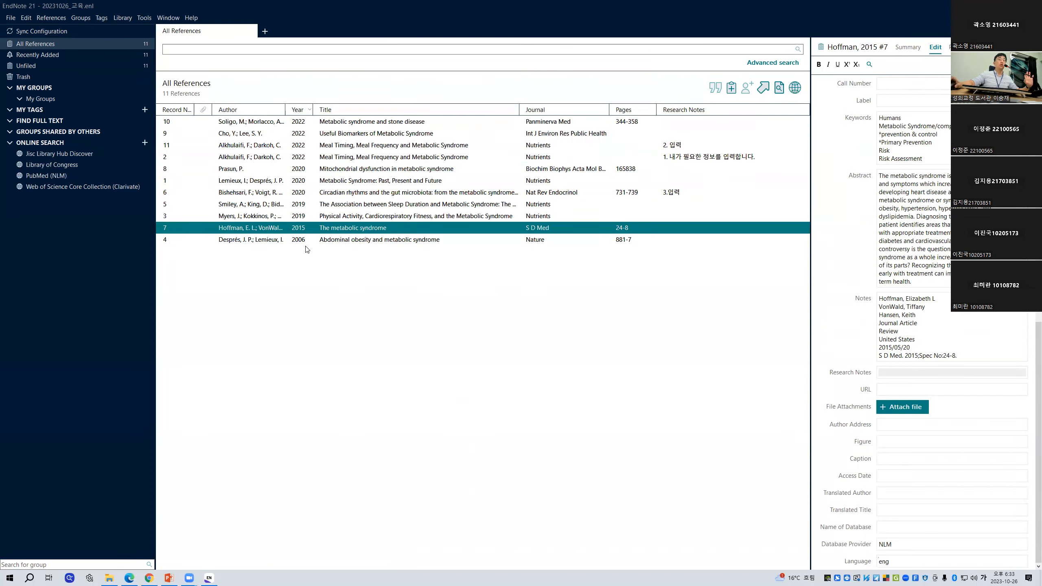
# Step: Sort the reference list by Research Notes and go through the three references that have notes, ending on record 6
pyautogui.click(713, 109)
pyautogui.click(698, 215)
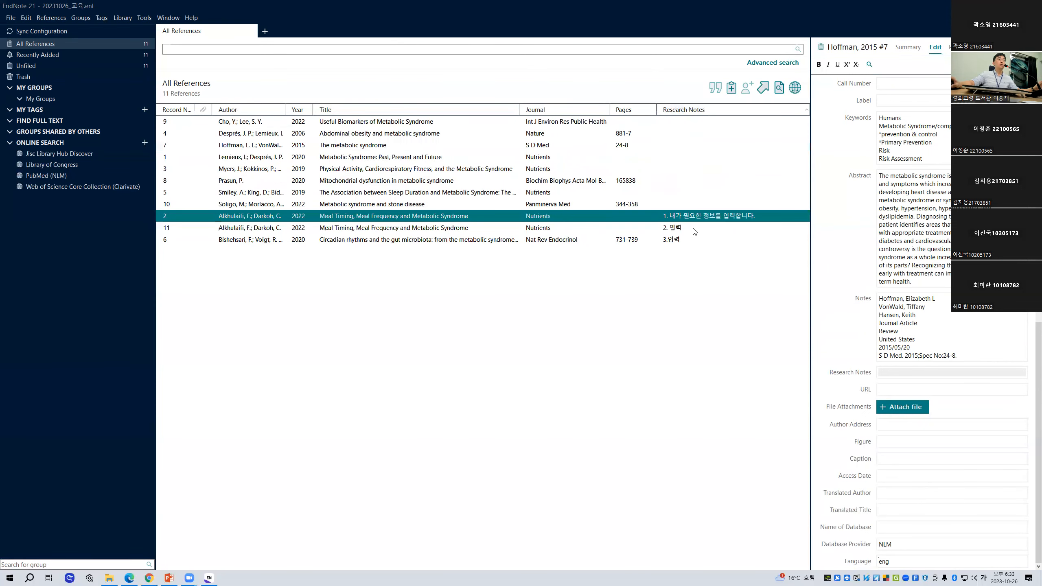
pyautogui.click(694, 227)
pyautogui.click(691, 236)
pyautogui.click(697, 215)
pyautogui.click(693, 228)
pyautogui.click(693, 239)
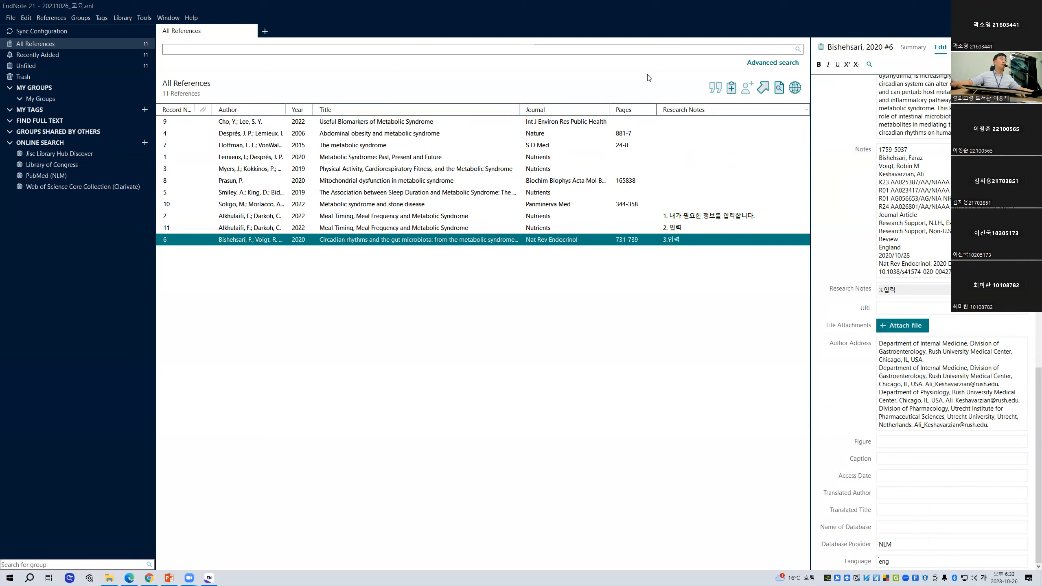
# Step: Return to the start of record 6's fields, show its Summary view, and restore the window to its smaller size
pyautogui.scroll(2, 919, 320)
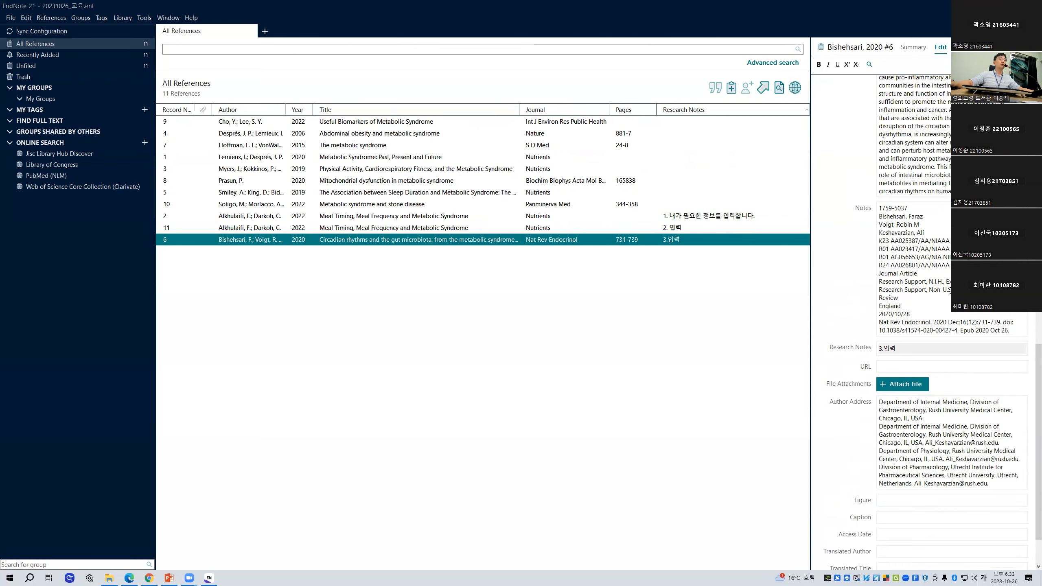
pyautogui.moveTo(1038, 407); pyautogui.dragTo(1038, 144)
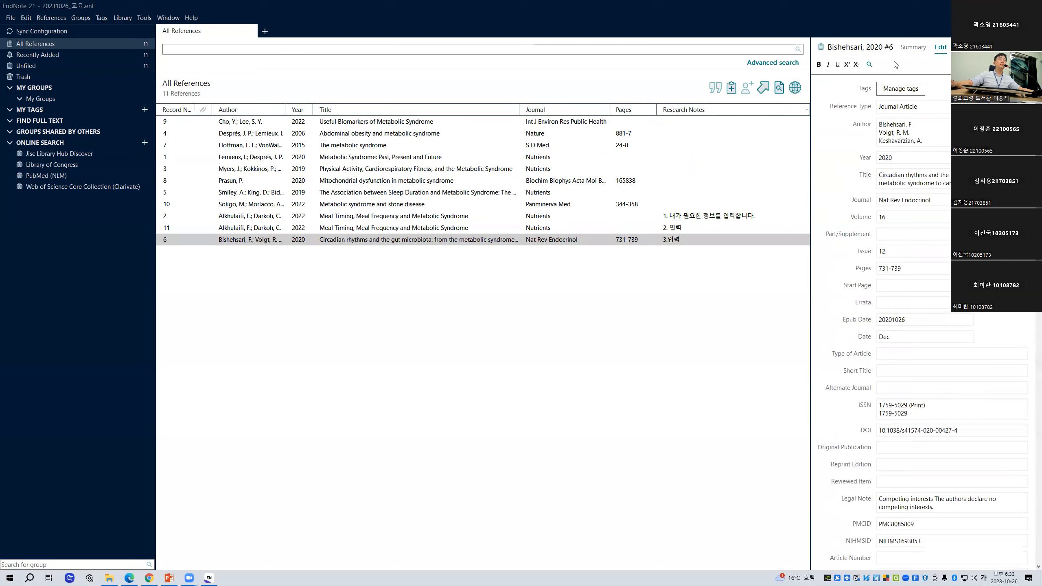
pyautogui.click(914, 48)
pyautogui.click(1015, 5)
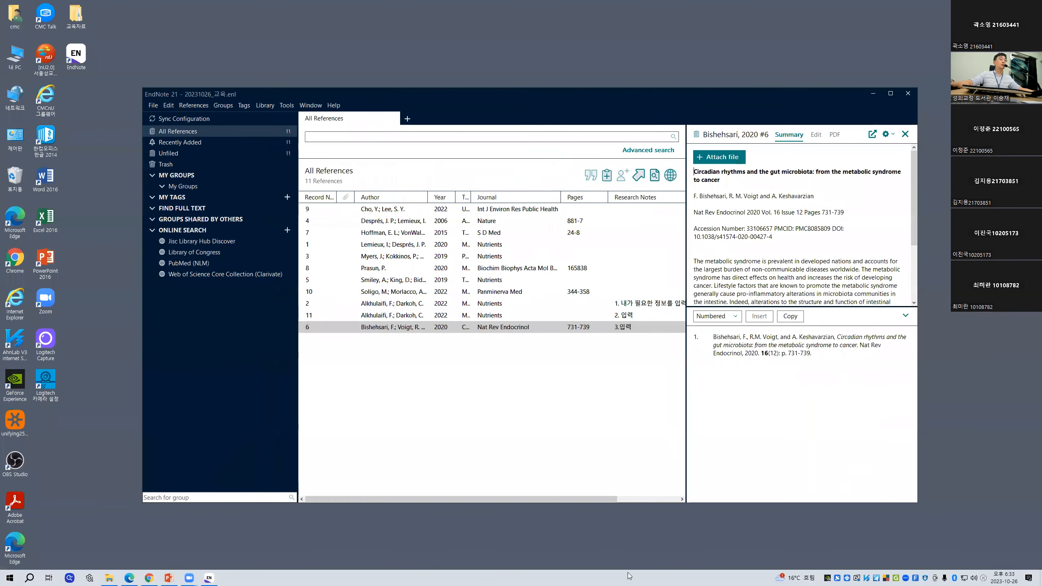
# Step: Switch to the PowerPoint training slides, start the slide show from the current slide, and advance to slide 14
pyautogui.click(169, 578)
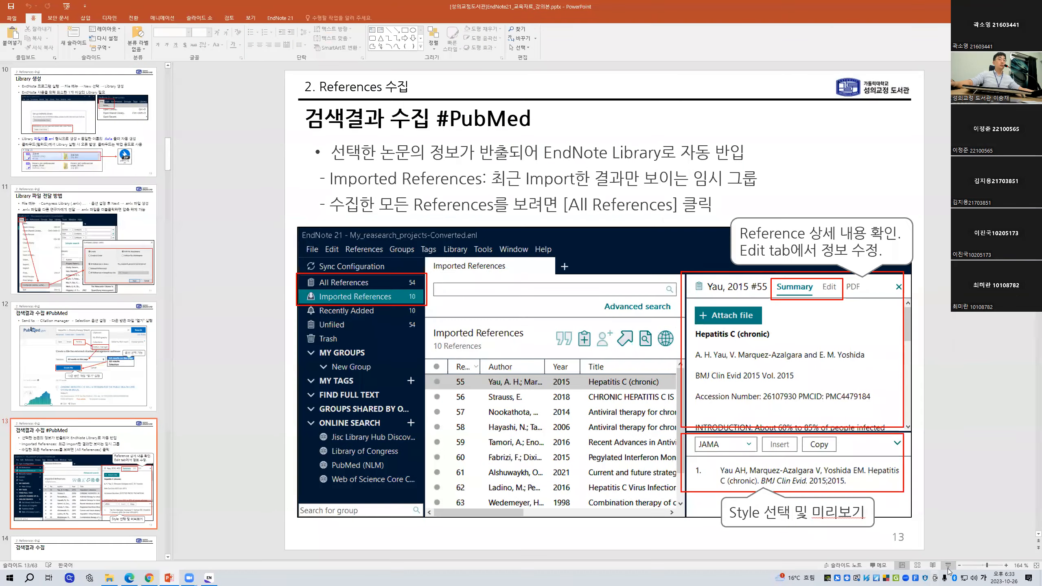
pyautogui.click(948, 567)
pyautogui.click(693, 480)
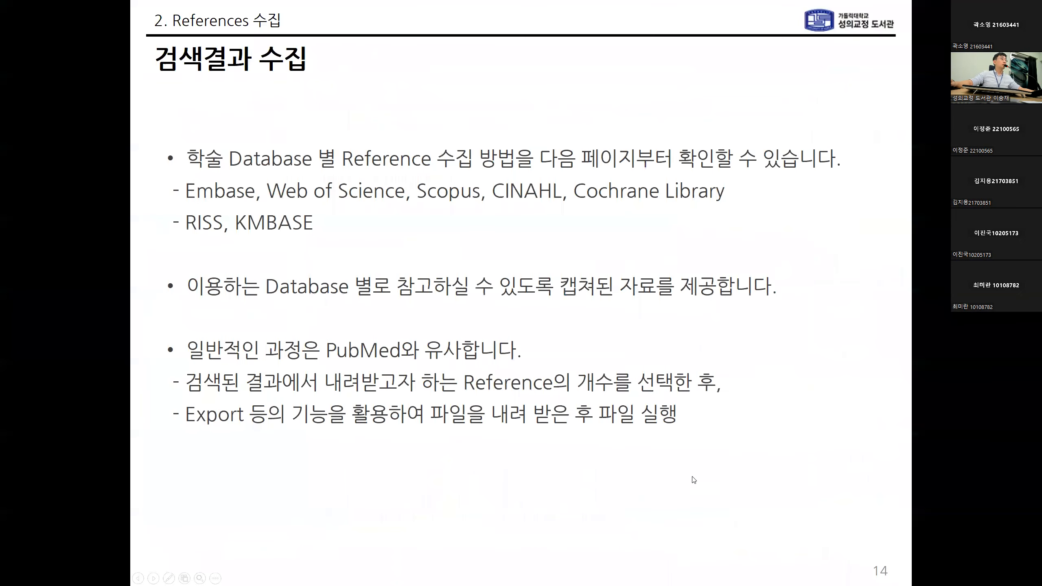
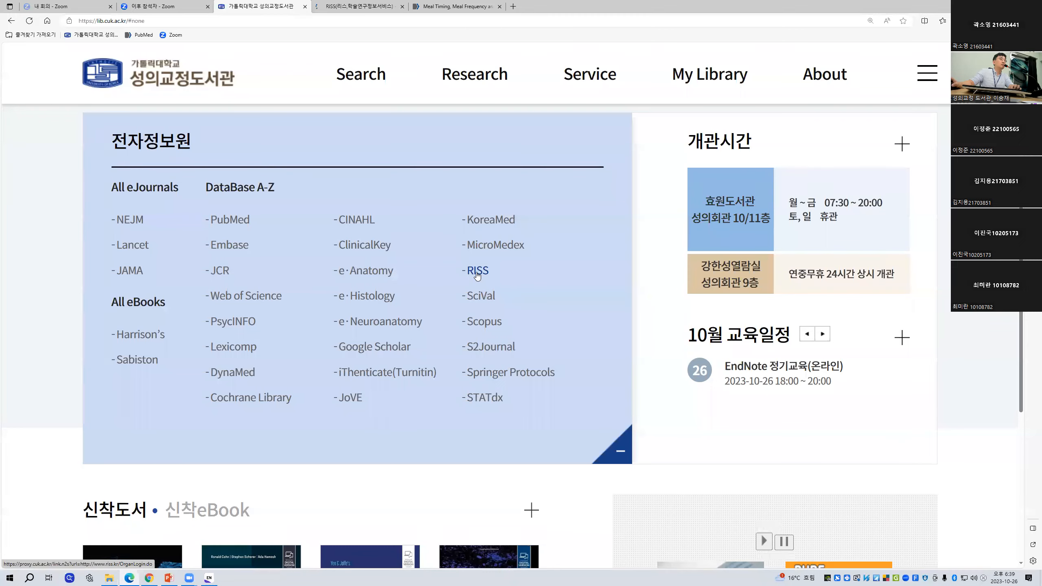
# Step: Open the full DataBase list on the university library's website
pyautogui.scroll(10, 476, 272)
pyautogui.moveTo(375, 104)
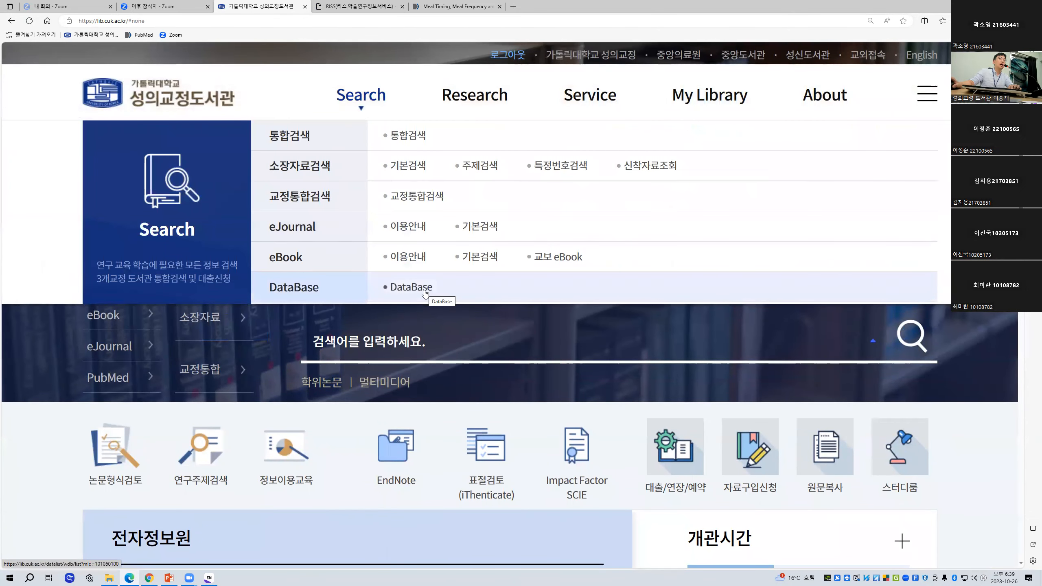
pyautogui.click(424, 293)
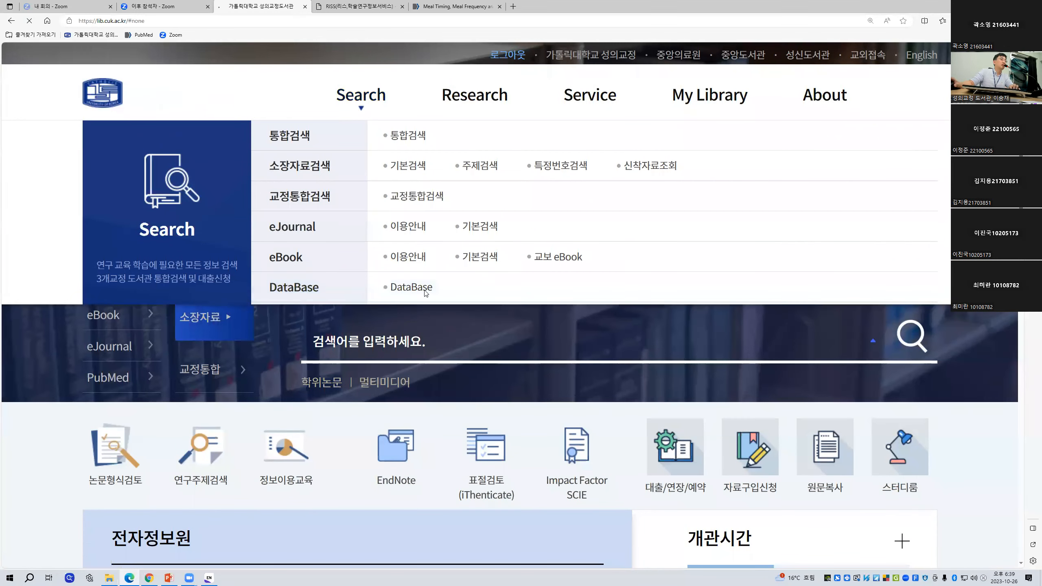
pyautogui.moveTo(80, 168); pyautogui.dragTo(191, 166)
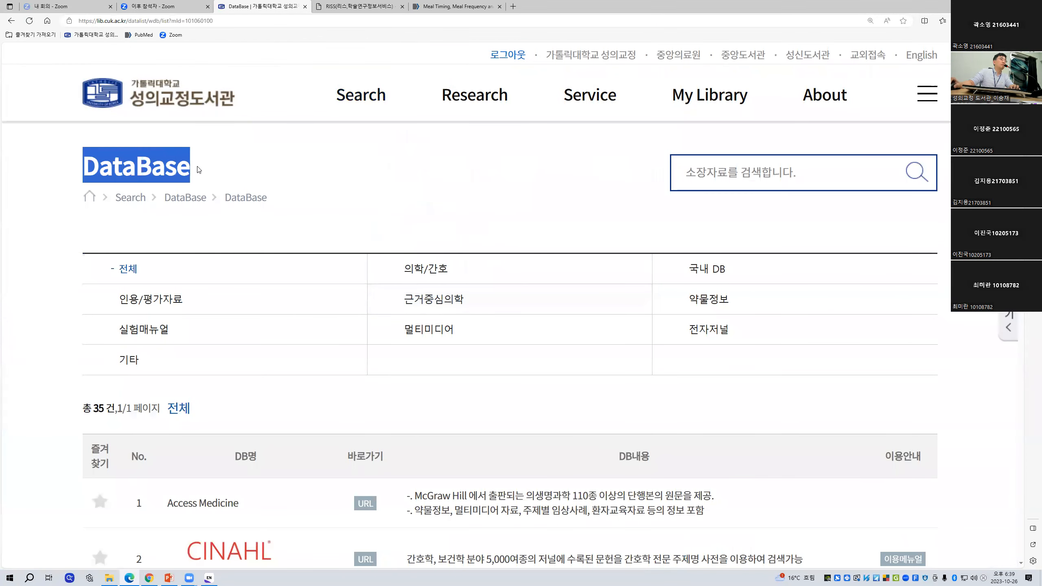
pyautogui.click(189, 173)
# Step: Narrow the database list to 국내 DB, locate the RISS link, and switch to the already open RISS page
pyautogui.scroll(-2, 179, 205)
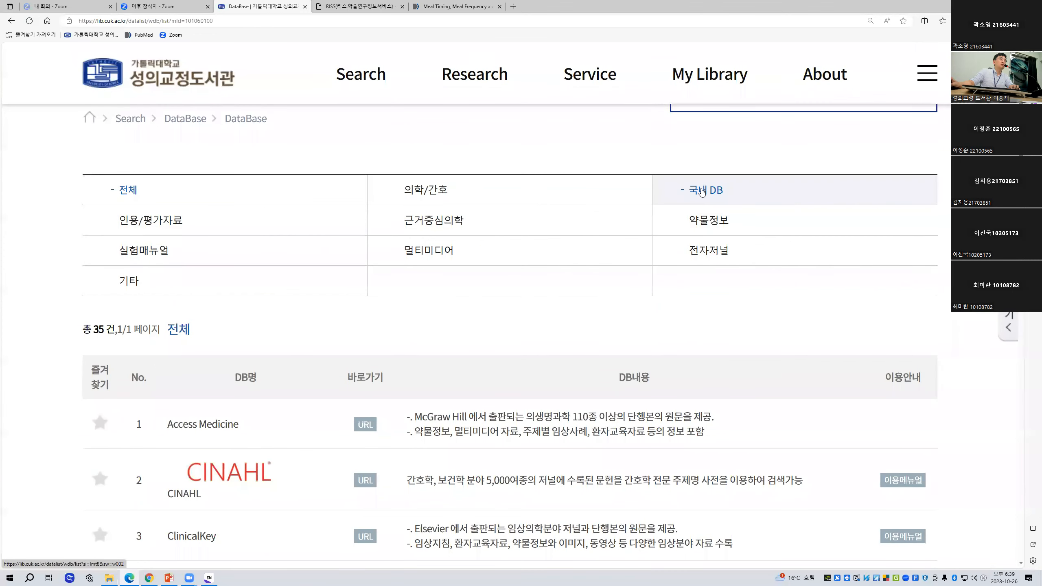
pyautogui.click(701, 191)
pyautogui.scroll(-6, 203, 546)
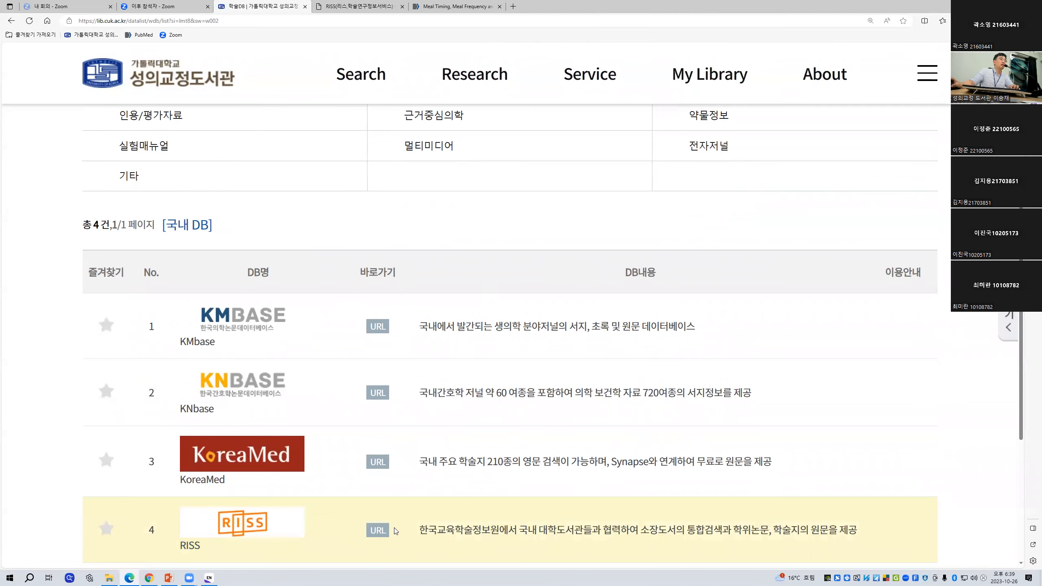
pyautogui.moveTo(358, 537); pyautogui.dragTo(360, 539)
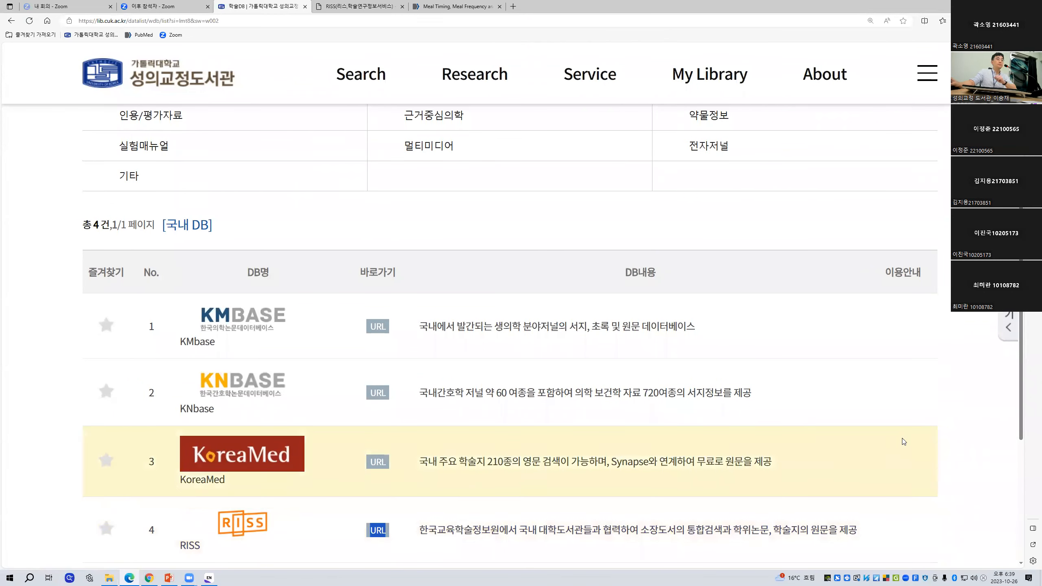
pyautogui.click(334, 4)
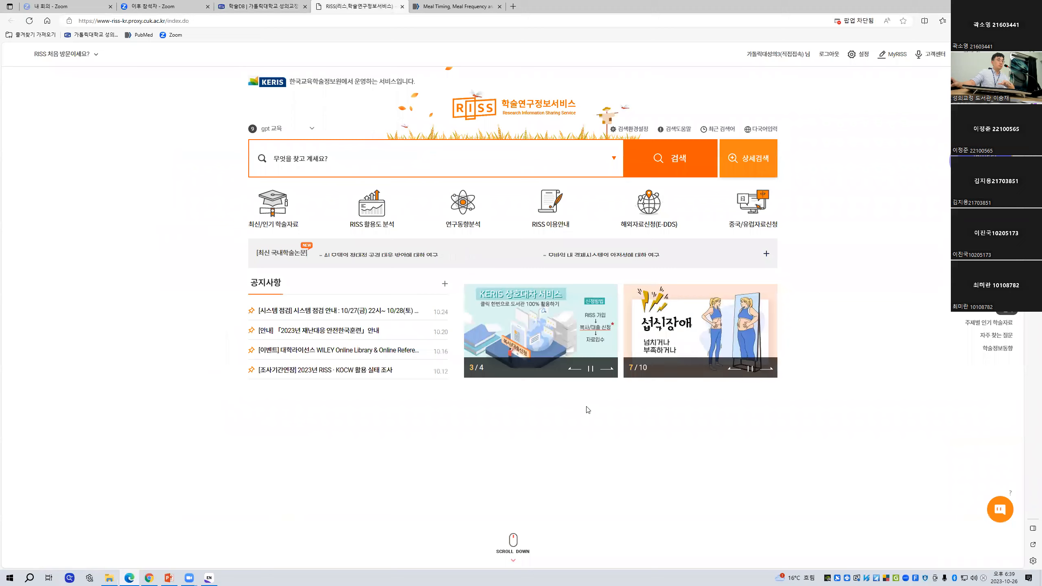
# Step: Enlarge the RISS page and search it for "호스피스 간호"
pyautogui.keyDown('ctrl'); pyautogui.scroll(1, 586, 411); pyautogui.keyUp('ctrl')
pyautogui.keyDown('ctrl'); pyautogui.scroll(2, 586, 410); pyautogui.keyUp('ctrl')
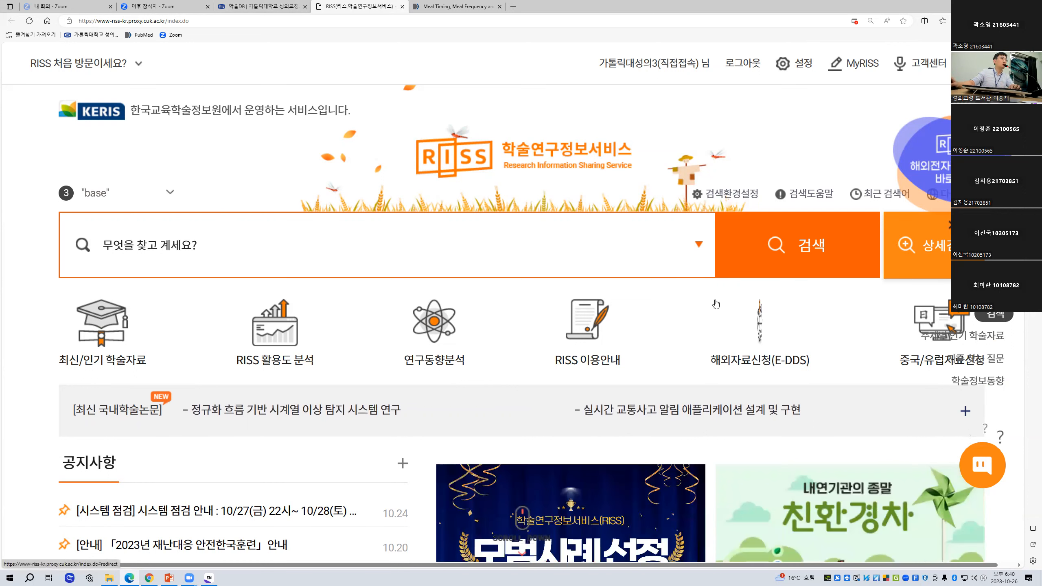
pyautogui.click(193, 246)
pyautogui.click(195, 296)
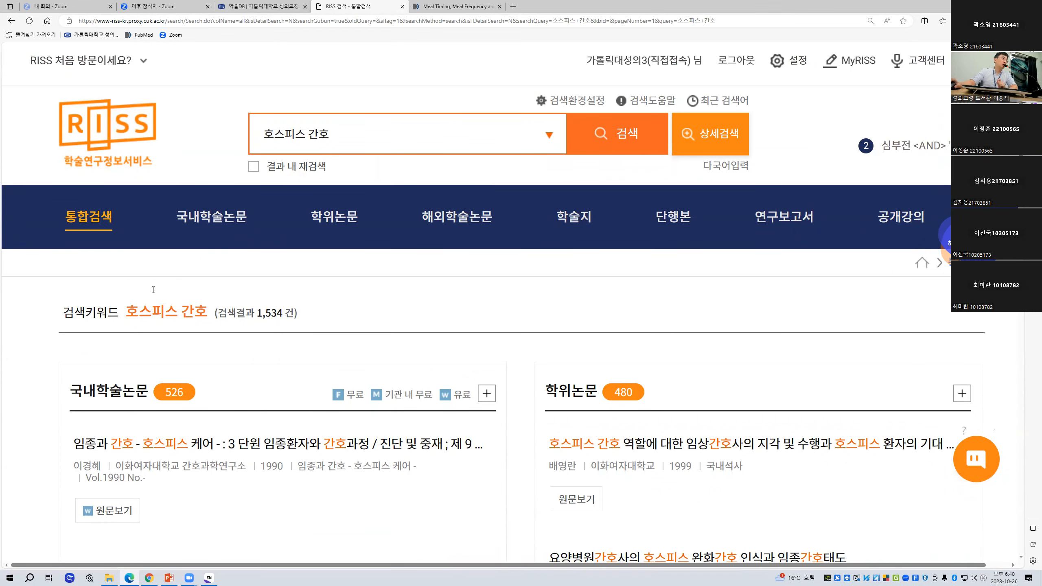
# Step: Look over the 국내학술논문 and 학위논문 results and open the thesis "요양병원간호사의 호스피스 완화간호 인식과 임종간호태도"
pyautogui.scroll(-2, 153, 290)
pyautogui.moveTo(148, 314); pyautogui.dragTo(82, 314)
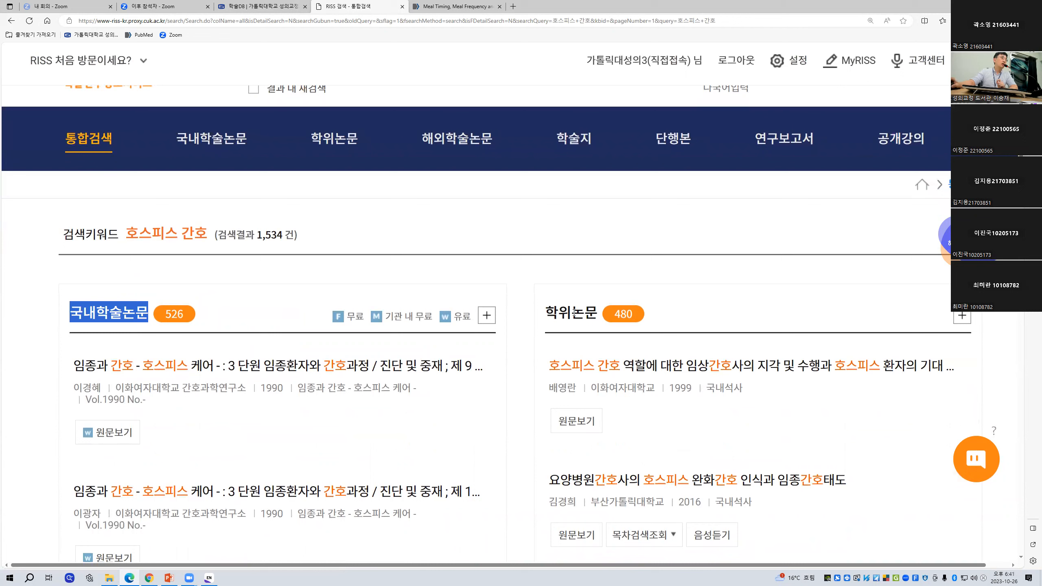
pyautogui.click(578, 311)
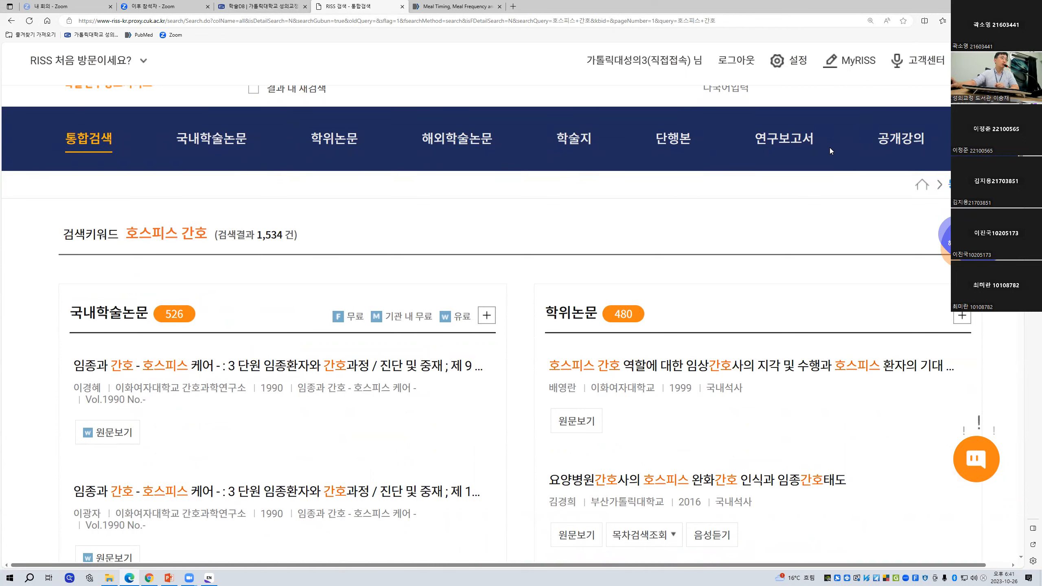
pyautogui.scroll(-1, 773, 329)
pyautogui.scroll(-3, 773, 328)
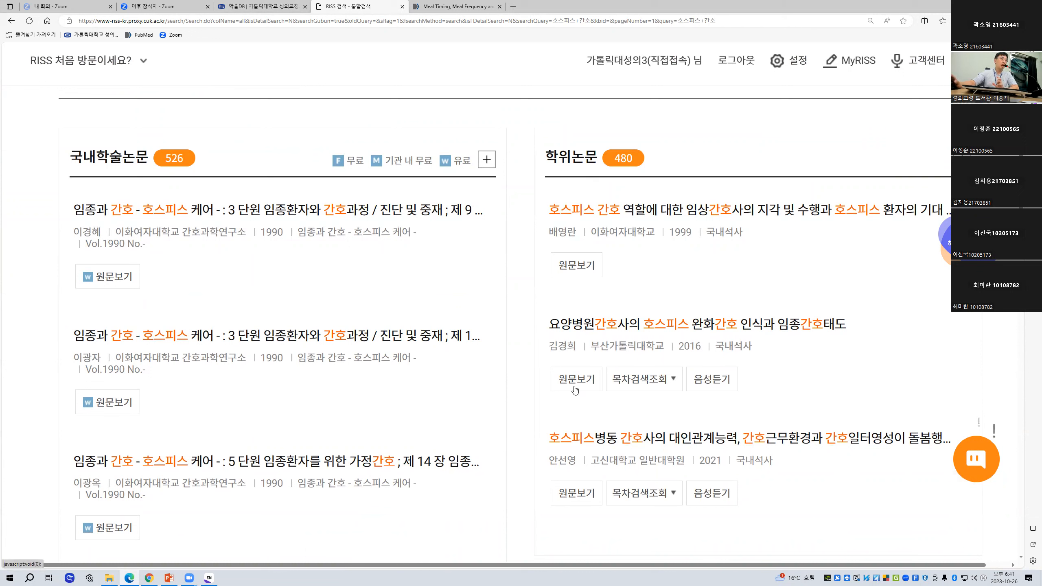
pyautogui.click(752, 331)
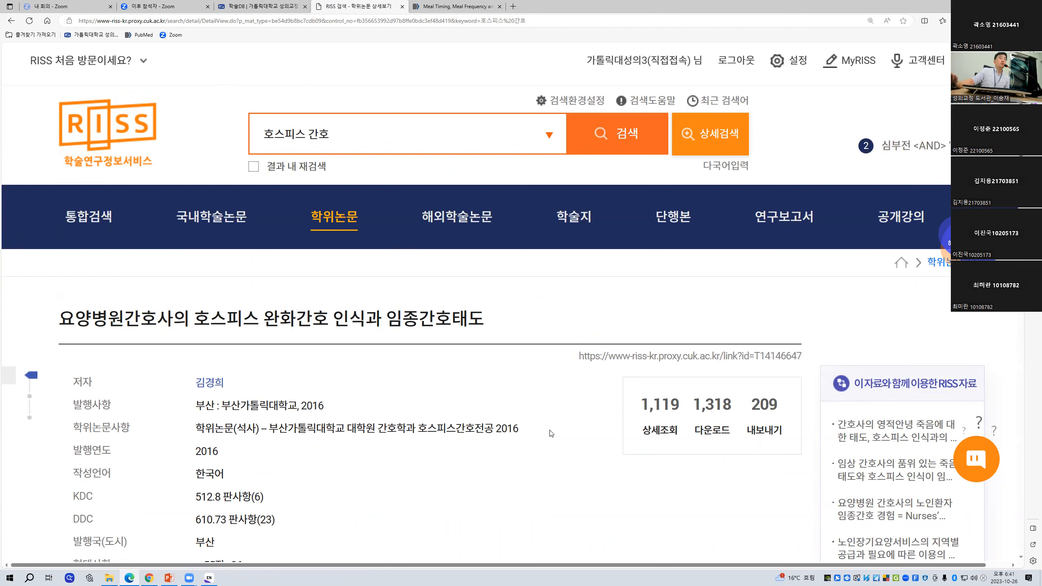
# Step: Open the public RISS site at riss.kr in a new browser tab and highlight its address
pyautogui.click(513, 7)
pyautogui.write('riss.kr')
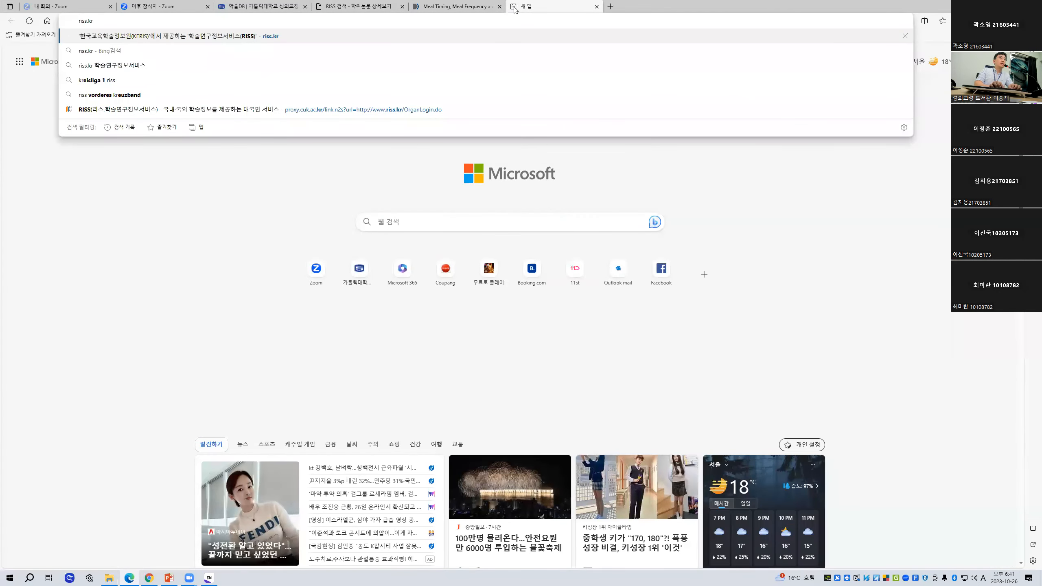
pyautogui.press('Return')
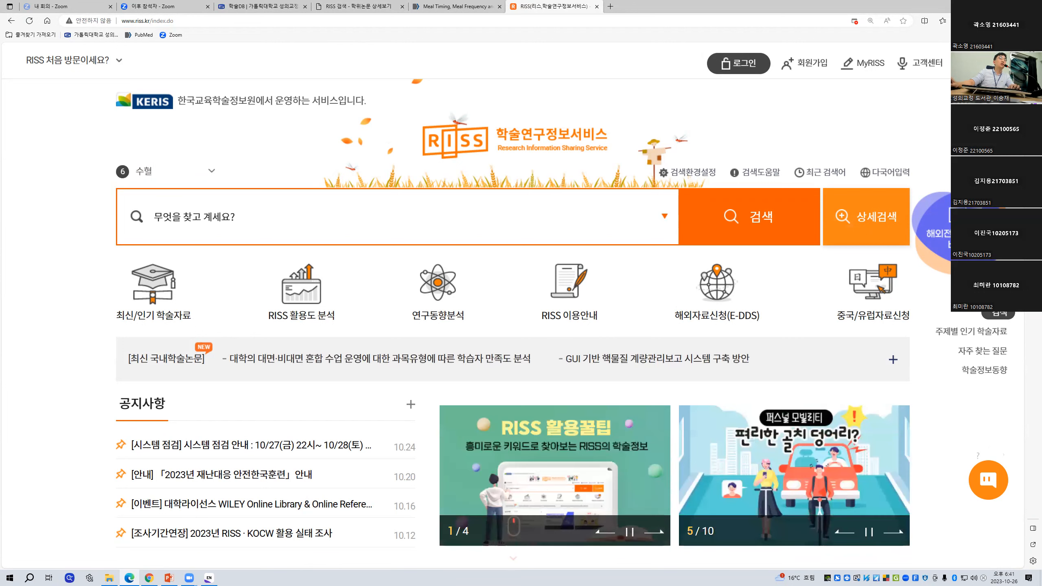
pyautogui.click(960, 20)
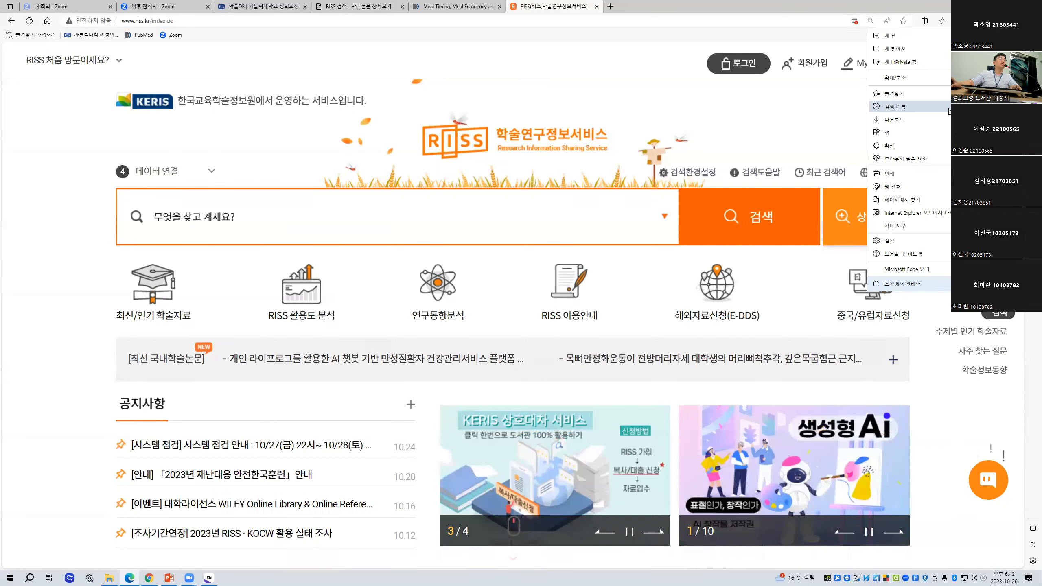
pyautogui.click(681, 111)
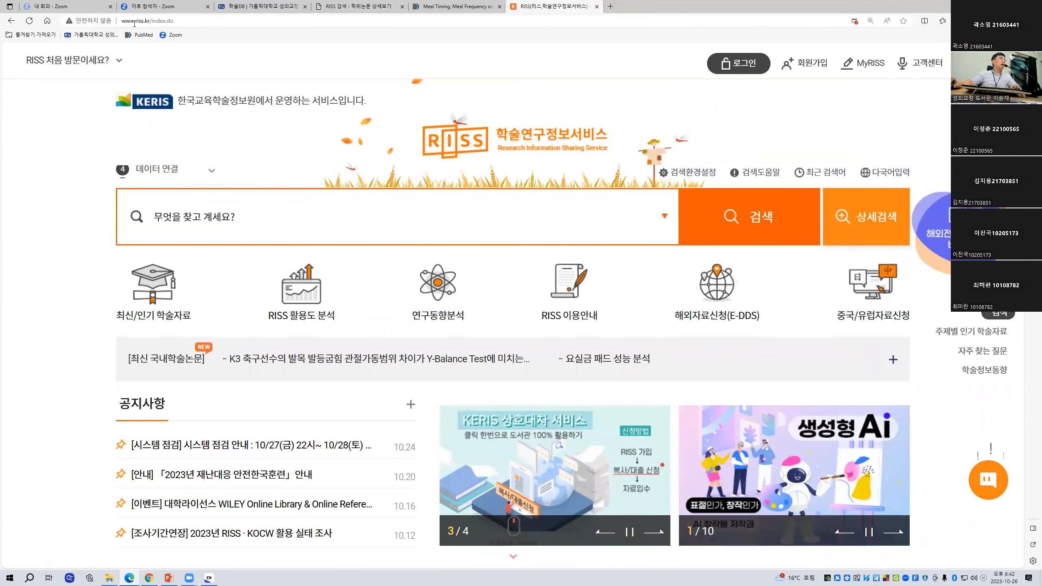
pyautogui.click(148, 21)
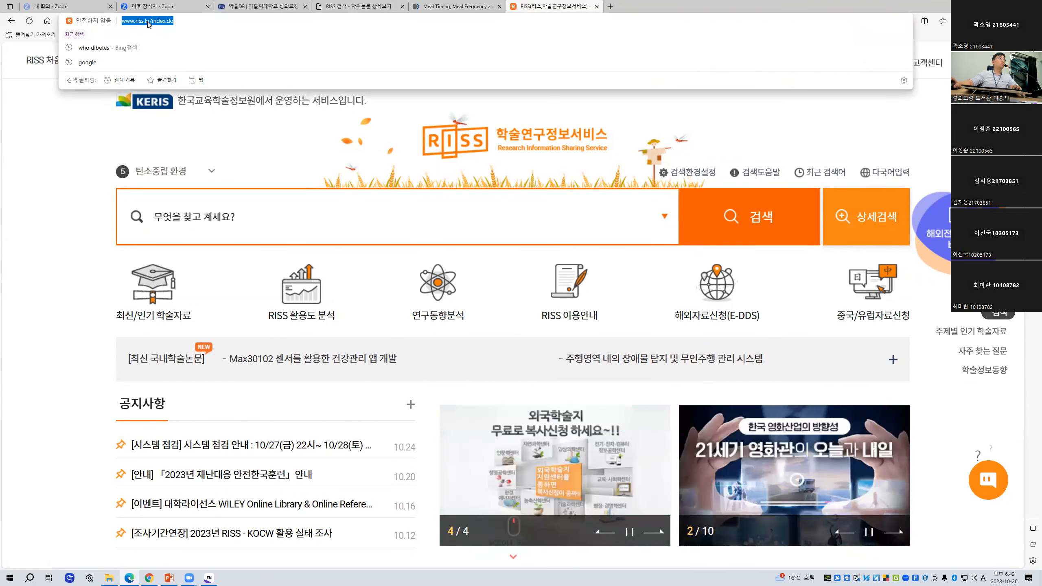
# Step: Return to the thesis record in the proxy RISS tab, expand its 국문 초록 and read through the abstract
pyautogui.click(356, 6)
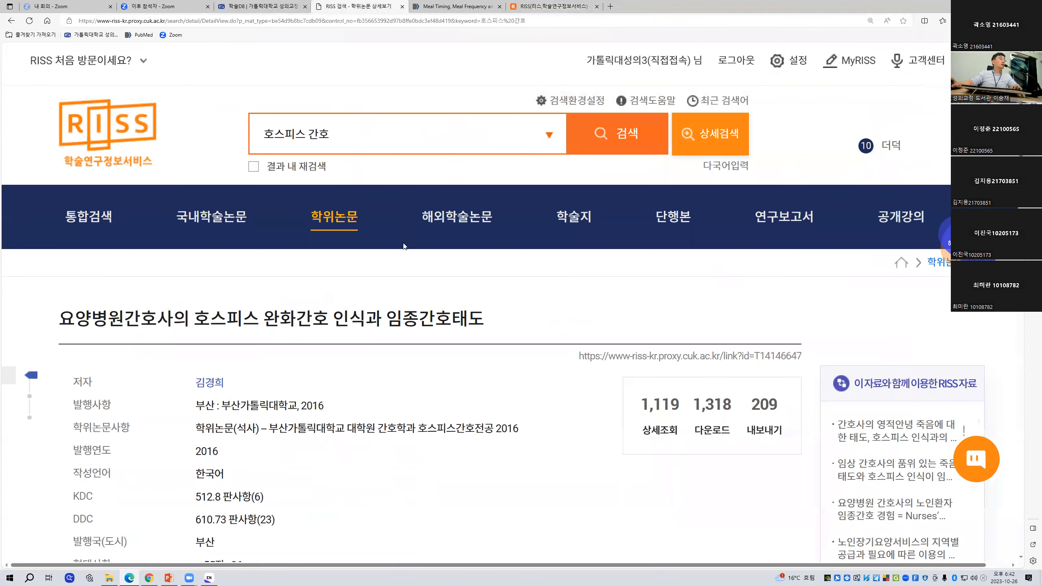
pyautogui.tripleClick(357, 316)
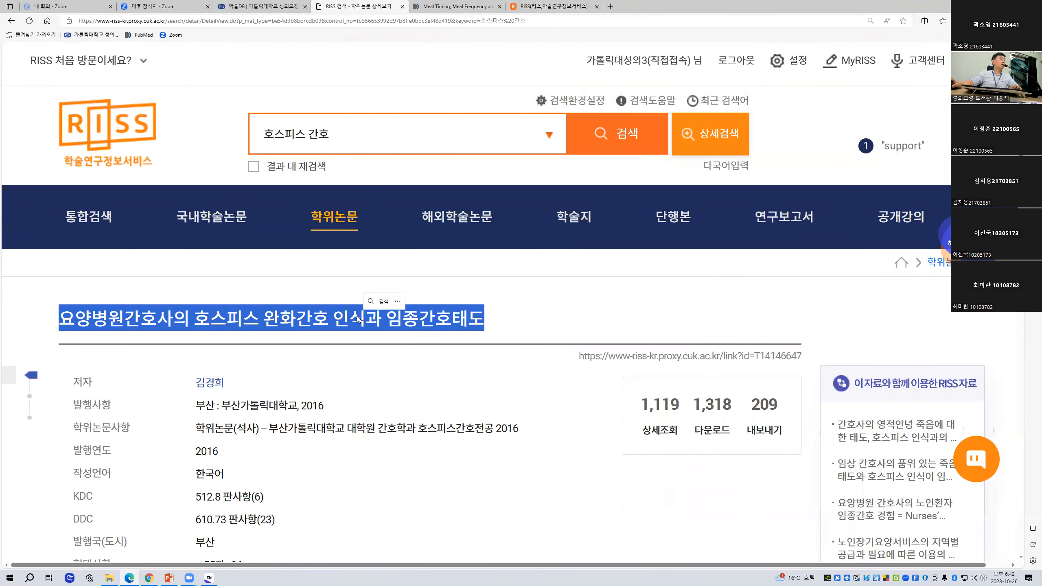
pyautogui.scroll(-3, 356, 316)
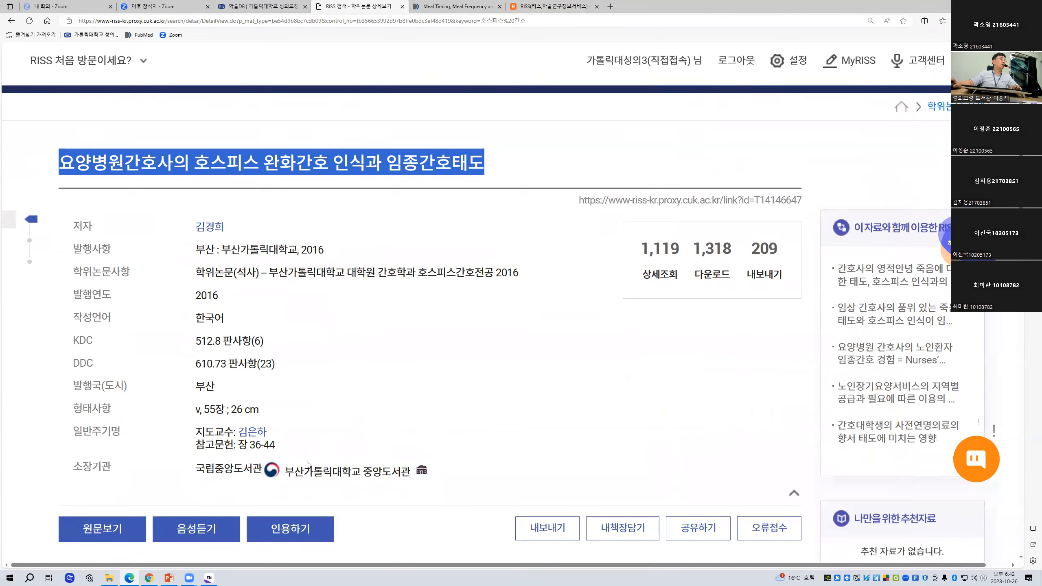
pyautogui.scroll(-8, 308, 465)
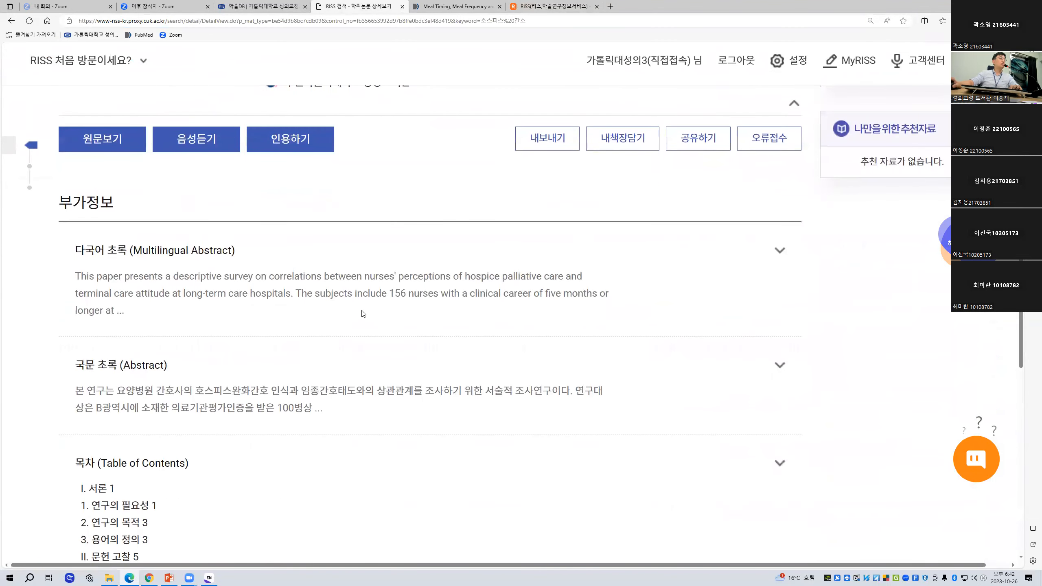
pyautogui.click(780, 366)
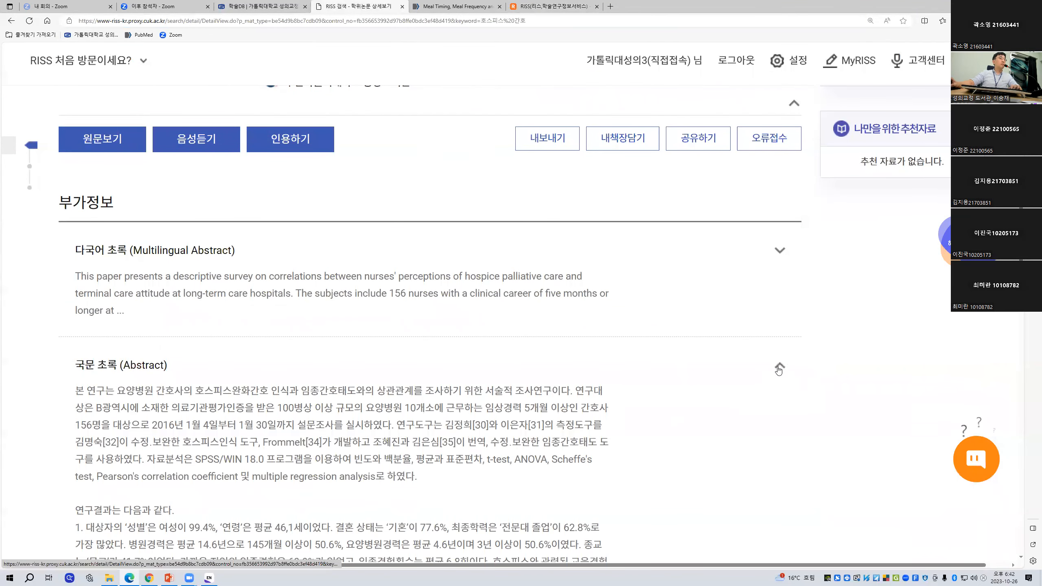
pyautogui.scroll(-7, 779, 370)
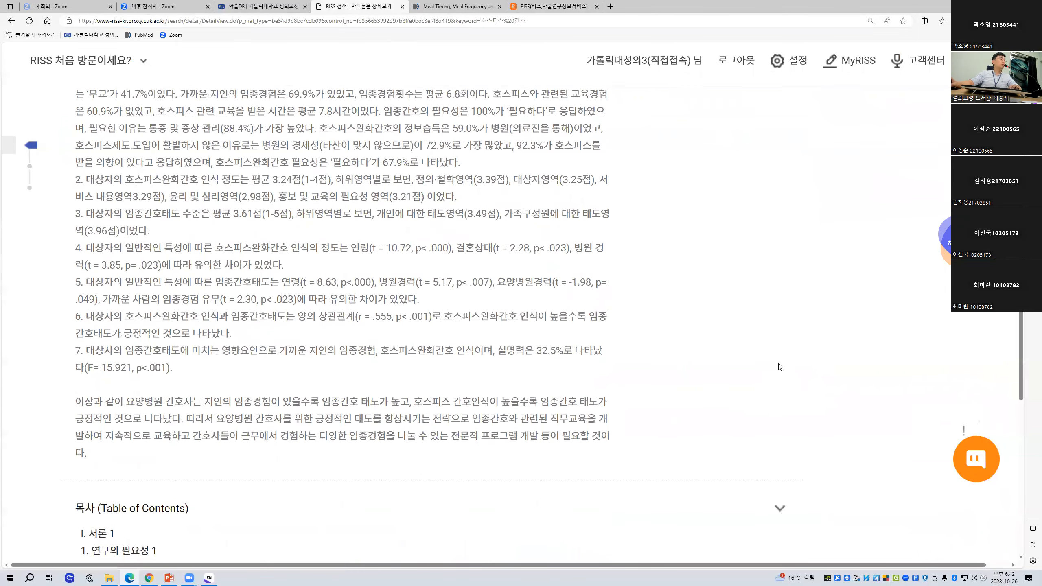
pyautogui.scroll(1, 780, 367)
pyautogui.scroll(12, 779, 367)
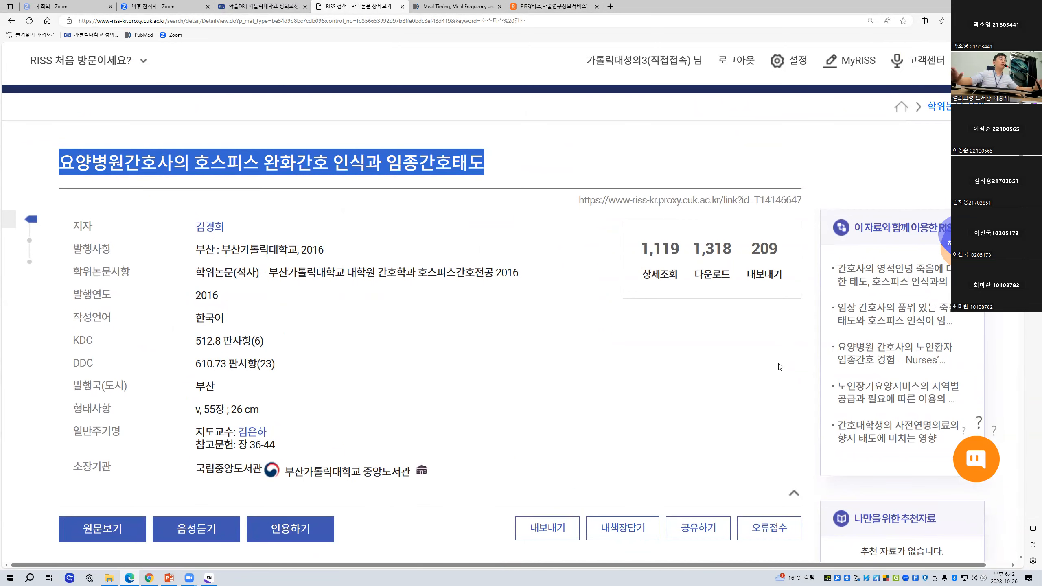
# Step: Switch to the EndNote library window and clear the reference selection
pyautogui.click(209, 577)
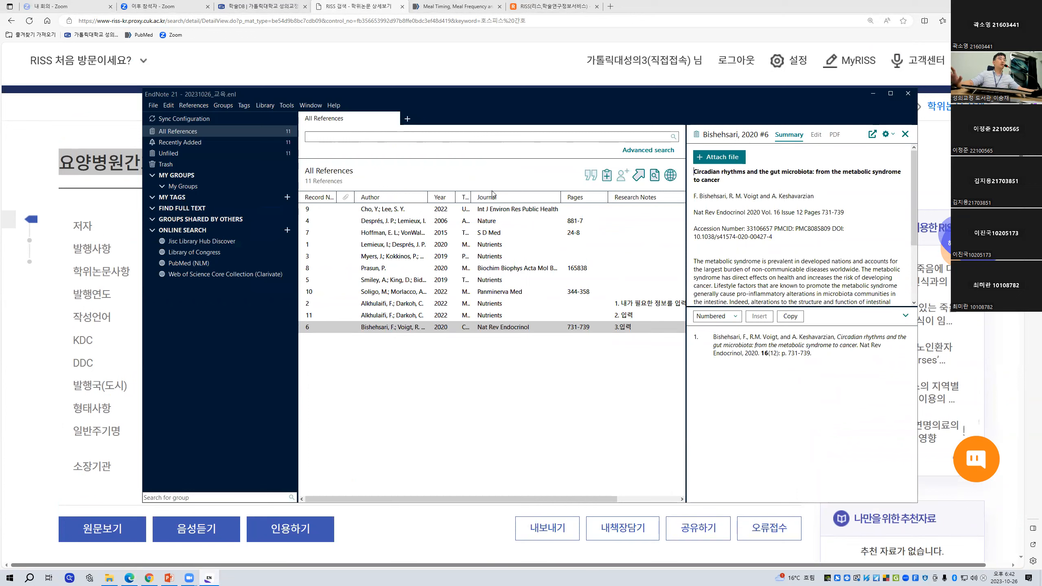
pyautogui.moveTo(527, 293); pyautogui.dragTo(546, 210)
pyautogui.click(600, 405)
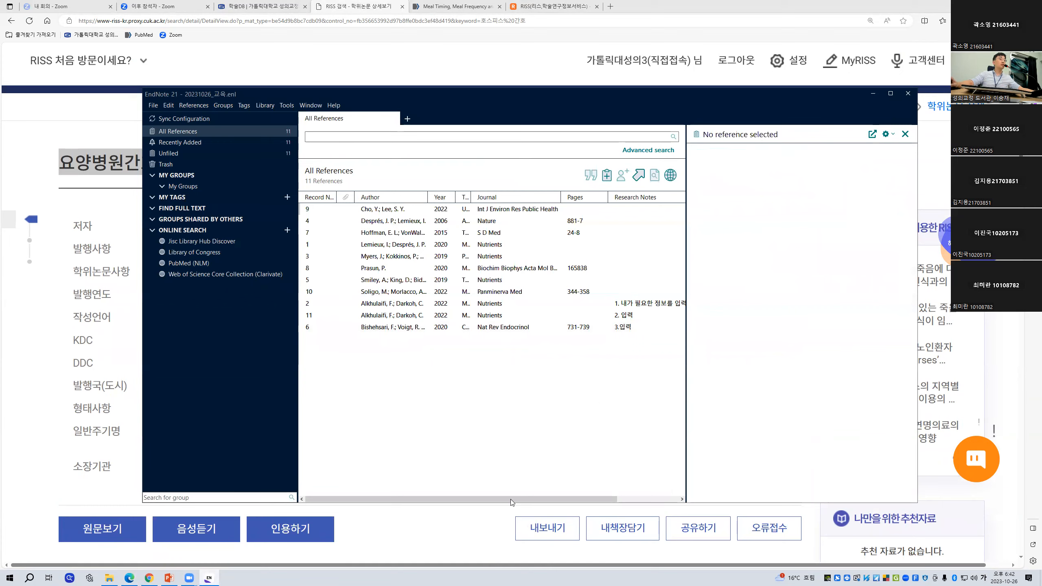
# Step: Return to the RISS record, open the thesis's 내보내기 window, and widen it to show every export format
pyautogui.click(532, 533)
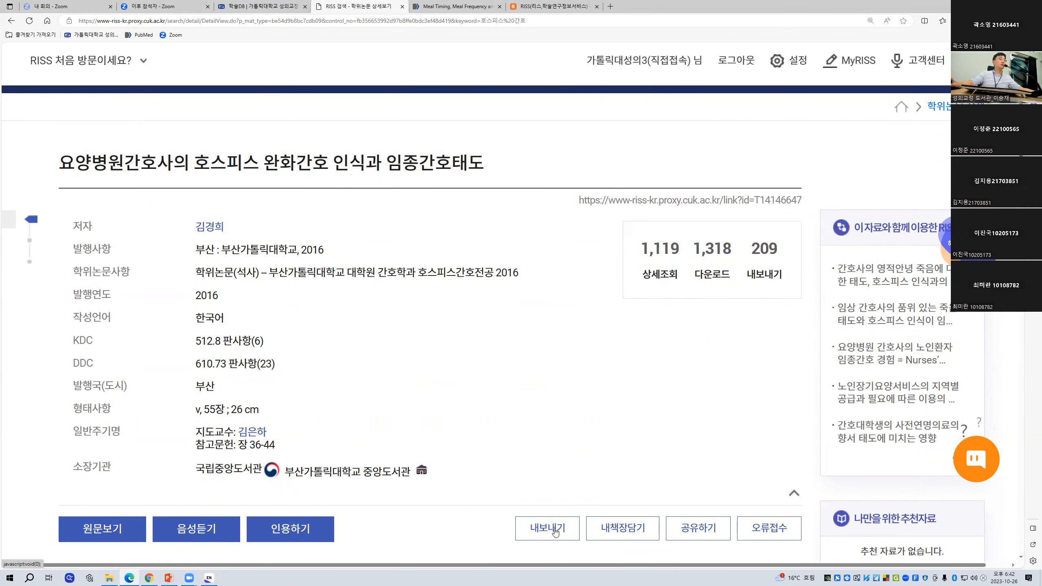
pyautogui.moveTo(533, 524); pyautogui.dragTo(164, 324)
pyautogui.click(372, 380)
pyautogui.click(556, 537)
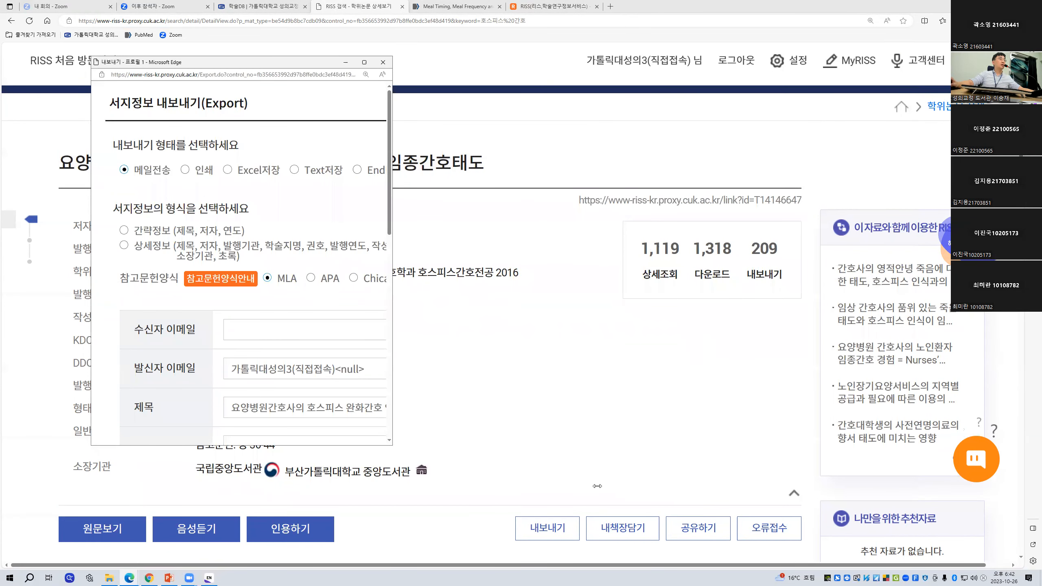
pyautogui.moveTo(597, 486); pyautogui.dragTo(597, 487)
pyautogui.tripleClick(140, 144)
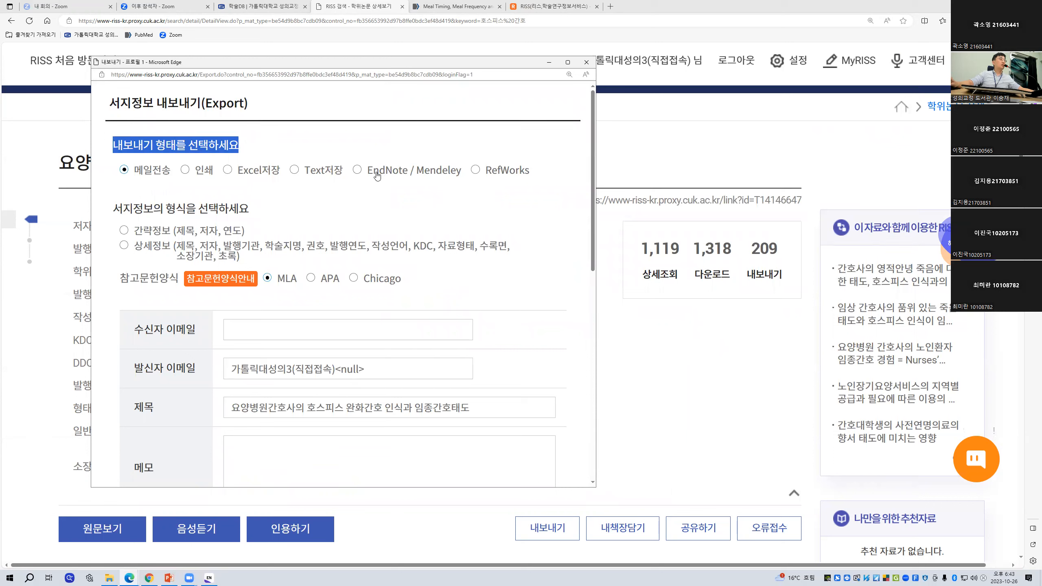
# Step: Export the thesis citation in EndNote / Mendeley format with all bibliographic fields included
pyautogui.click(378, 176)
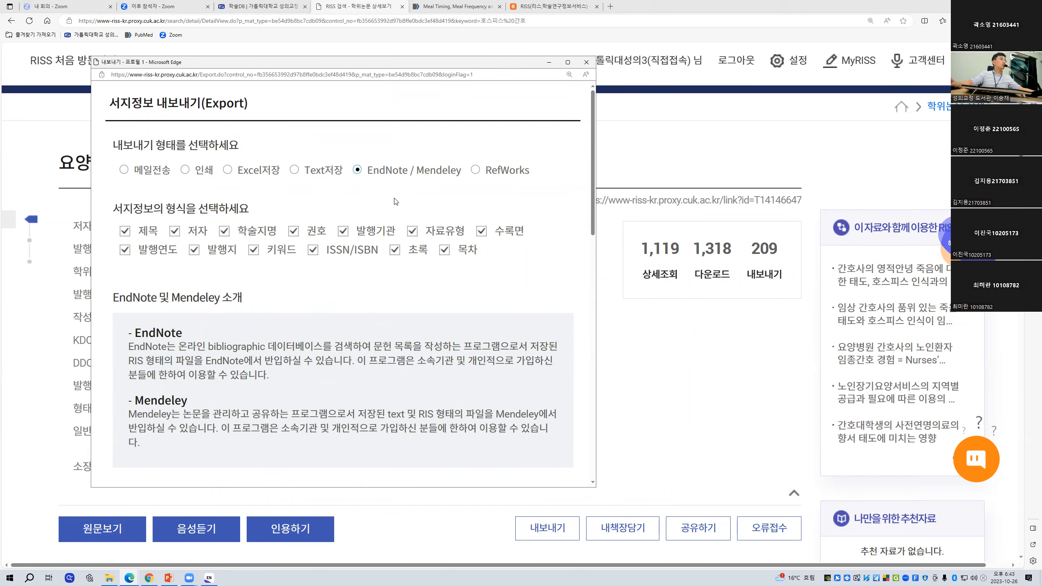
pyautogui.scroll(-1, 397, 198)
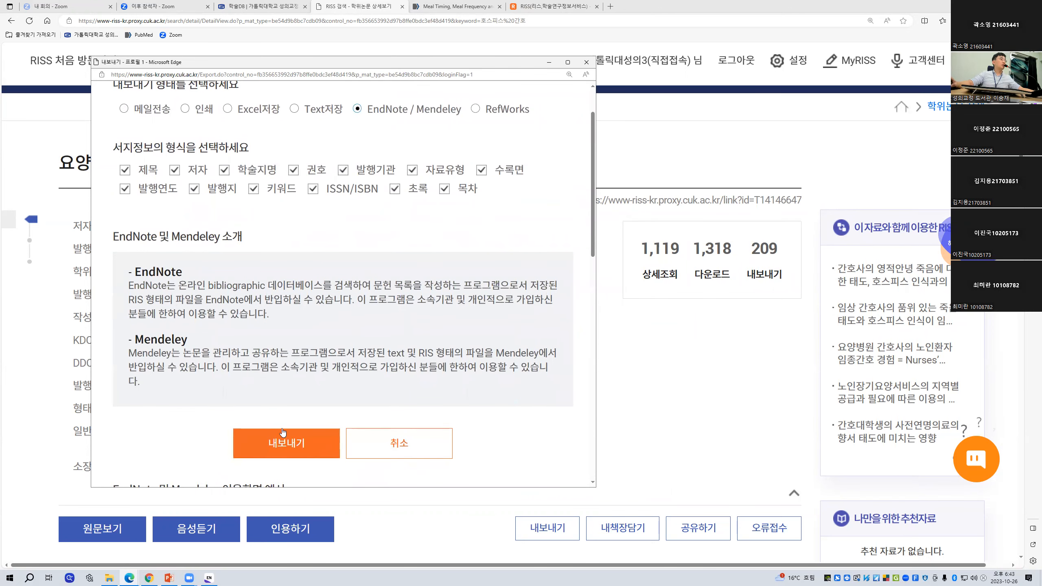
pyautogui.moveTo(113, 147); pyautogui.dragTo(249, 148)
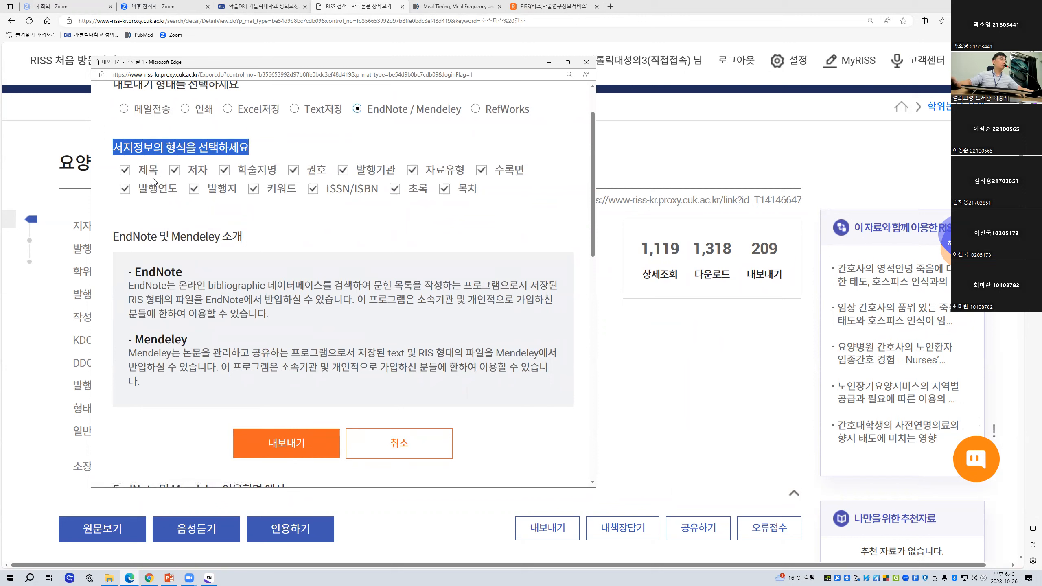
pyautogui.click(285, 361)
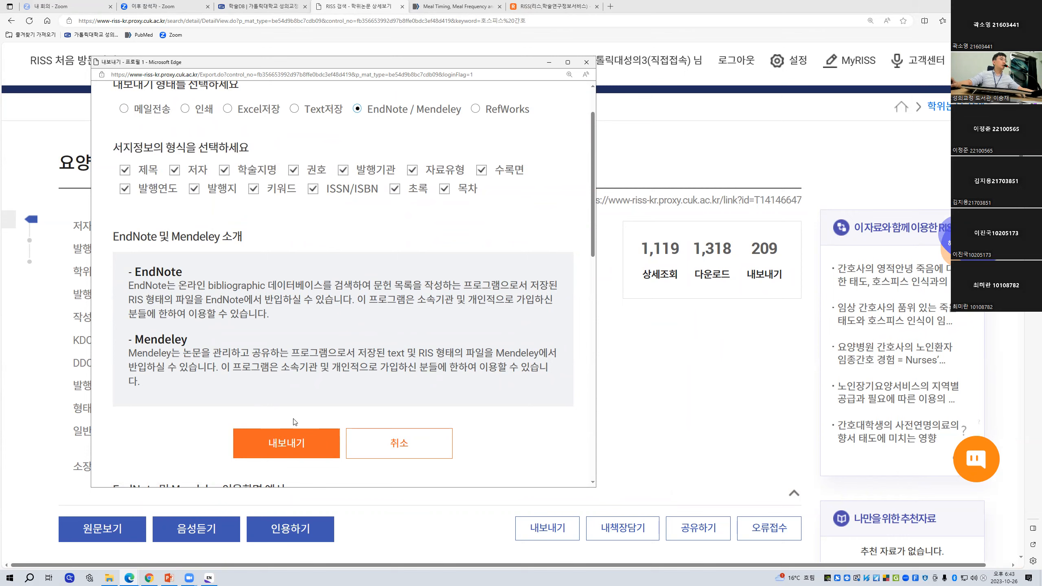
pyautogui.click(286, 445)
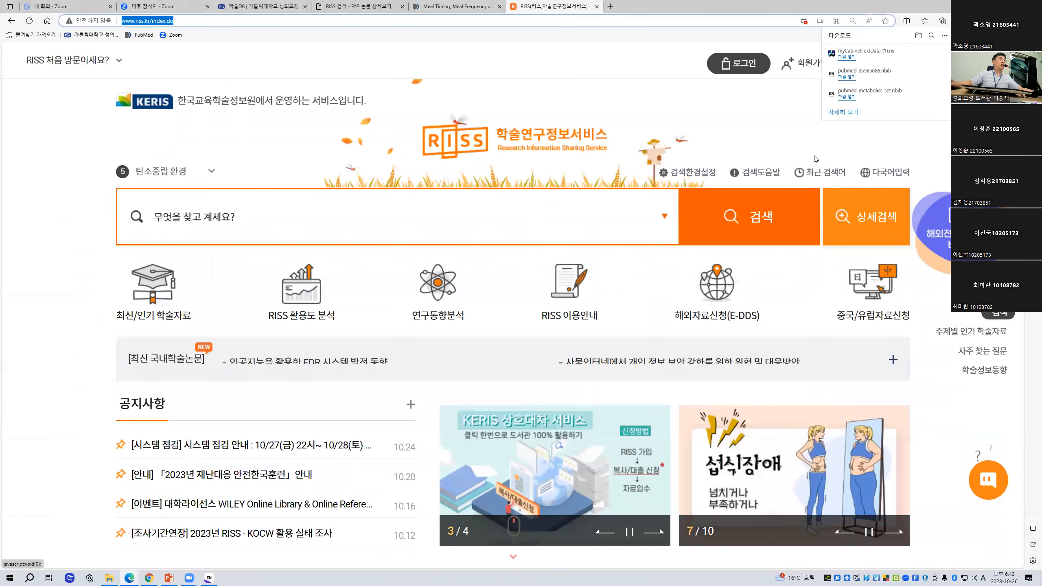
# Step: Import the downloaded myCabinetTextData (1).ris into EndNote and widen the Title column in the reference list
pyautogui.click(846, 57)
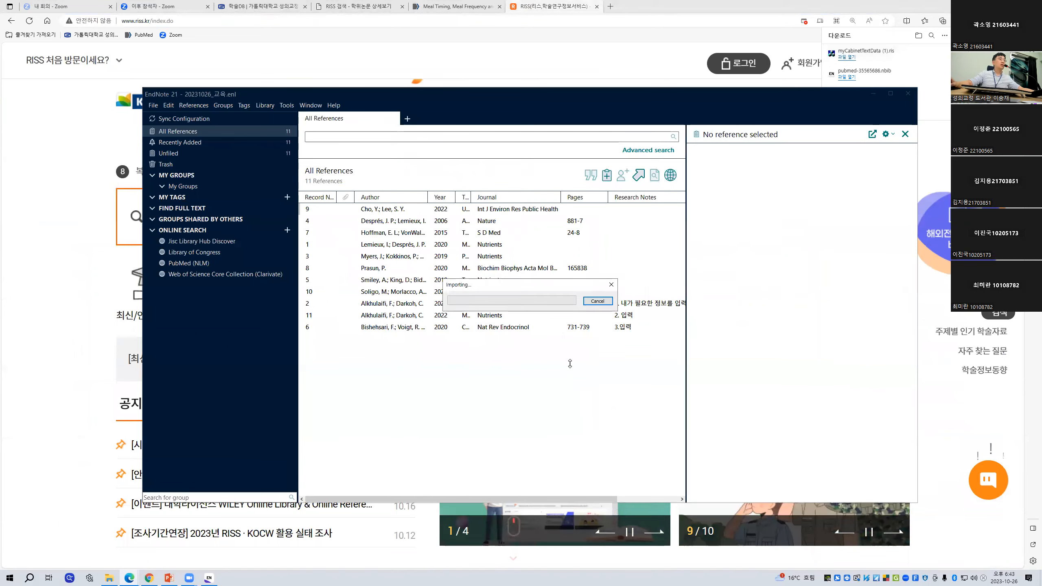
pyautogui.moveTo(470, 199); pyautogui.dragTo(572, 198)
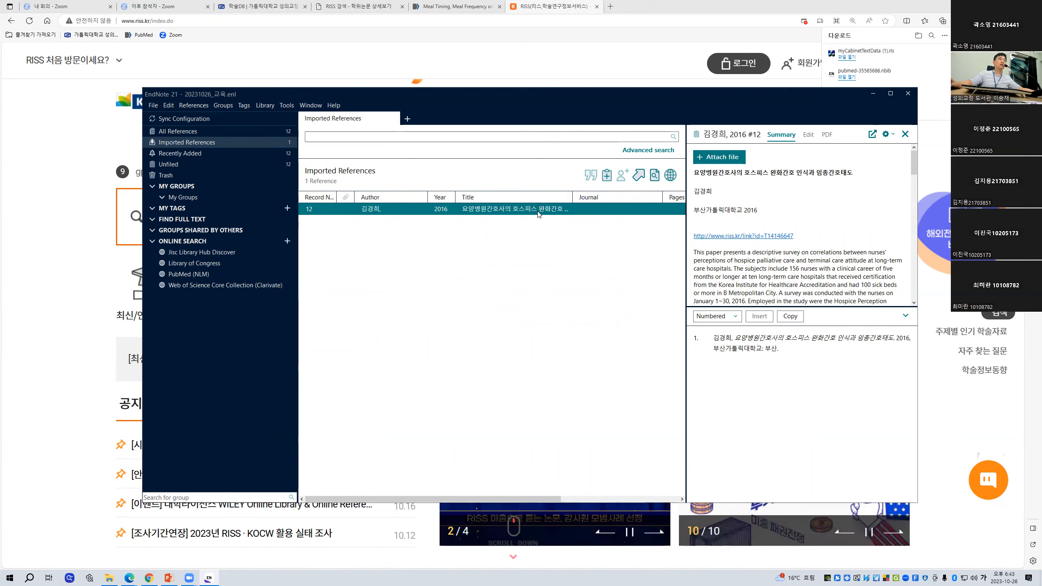
# Step: Read through the imported thesis's English and Korean abstracts in its summary, and return to the start
pyautogui.click(841, 260)
pyautogui.scroll(-6, 841, 260)
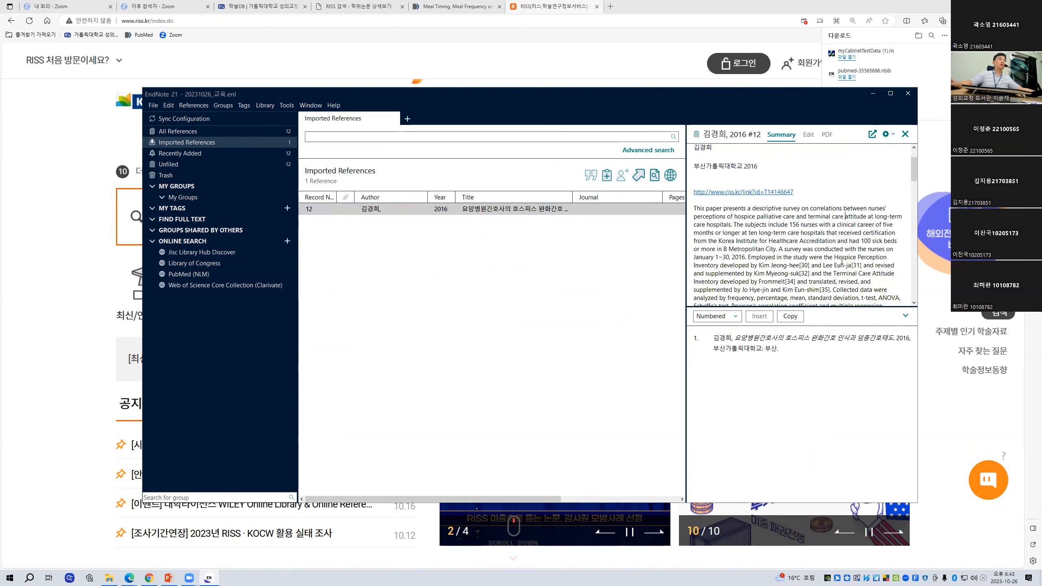
pyautogui.scroll(-10, 841, 260)
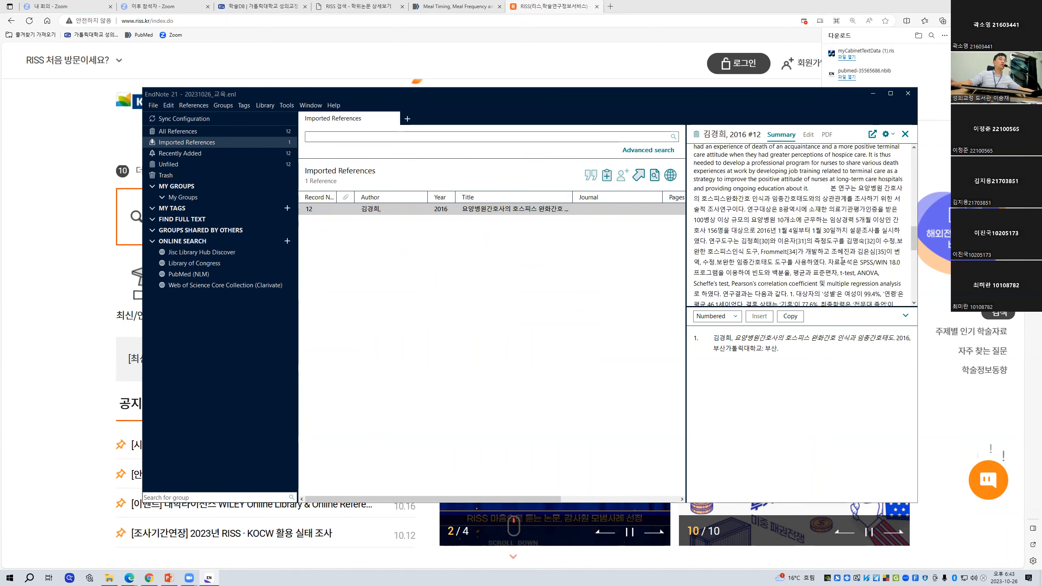
pyautogui.scroll(-2, 842, 260)
pyautogui.moveTo(911, 262); pyautogui.dragTo(872, 138)
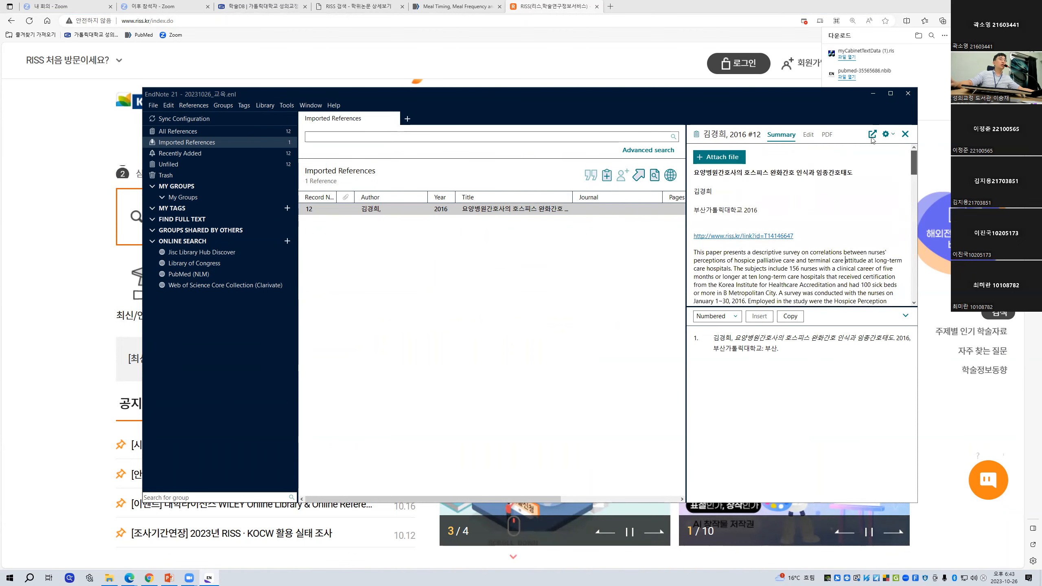
# Step: Show the imported thesis's editable fields and examine the Notes, Research Notes and URL entries
pyautogui.click(809, 135)
pyautogui.moveTo(914, 200); pyautogui.dragTo(911, 452)
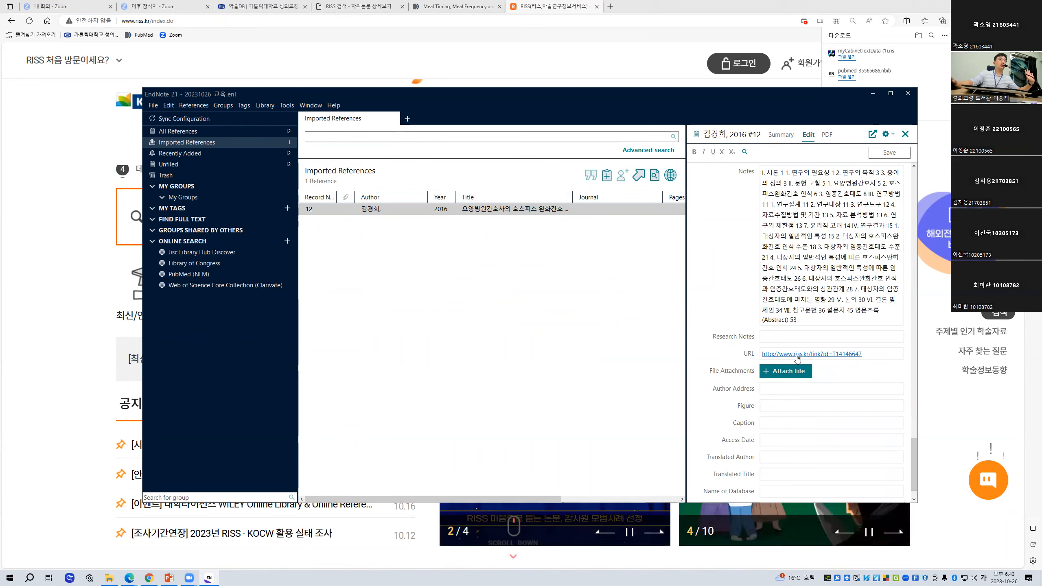
pyautogui.scroll(4, 797, 356)
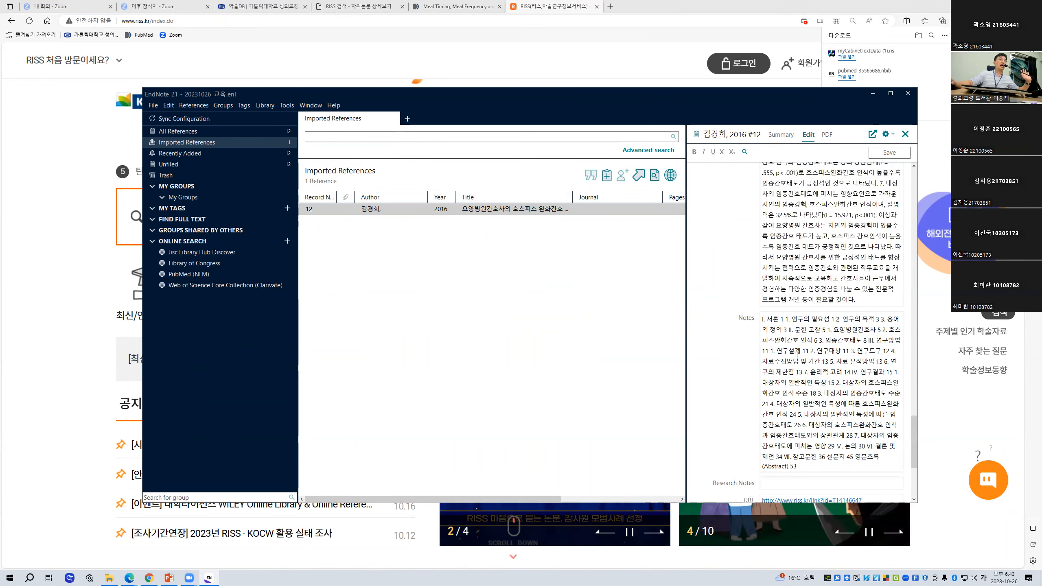
# Step: Insert line breaks between the end of the thesis's English abstract and the start of its Korean abstract
pyautogui.scroll(6, 796, 353)
pyautogui.scroll(8, 797, 354)
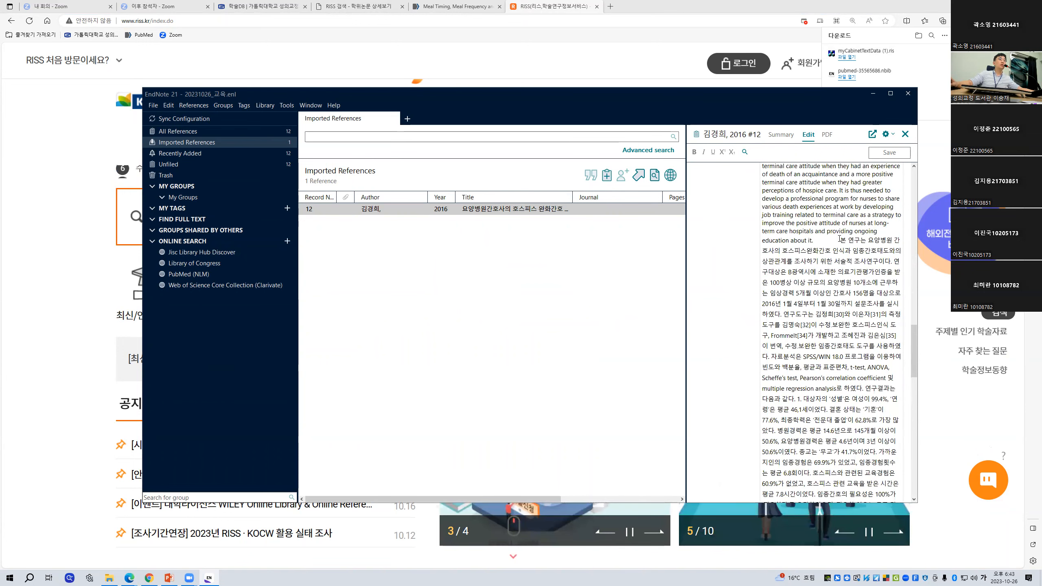
pyautogui.moveTo(838, 239); pyautogui.dragTo(822, 242)
pyautogui.click(816, 240)
pyautogui.press('Return')
pyautogui.press('Return')
pyautogui.press('Up')
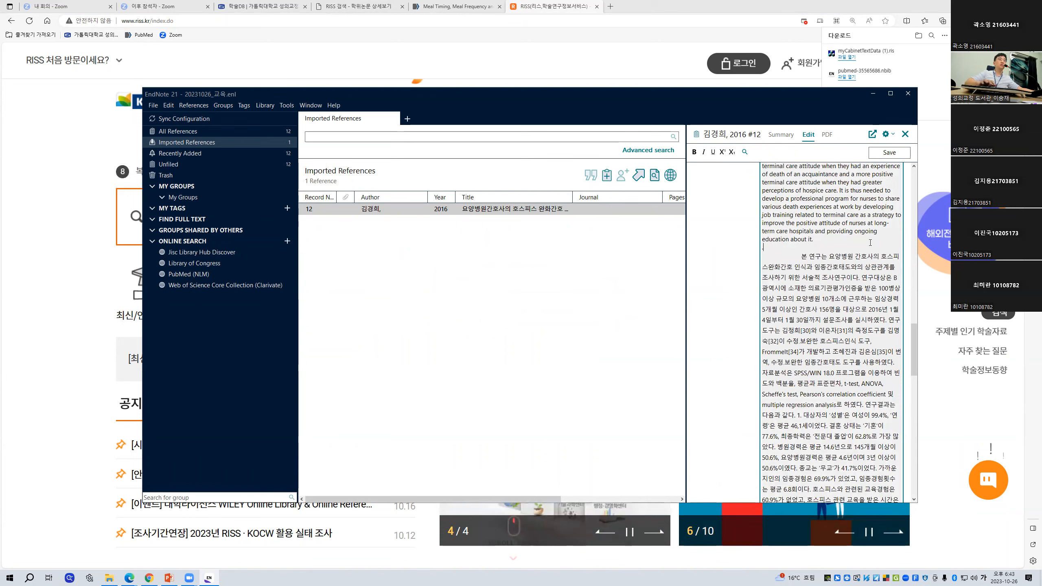
# Step: Add a row of filler symbols on its own line between the English and Korean abstracts
pyautogui.press('Return')
pyautogui.write('+^*')
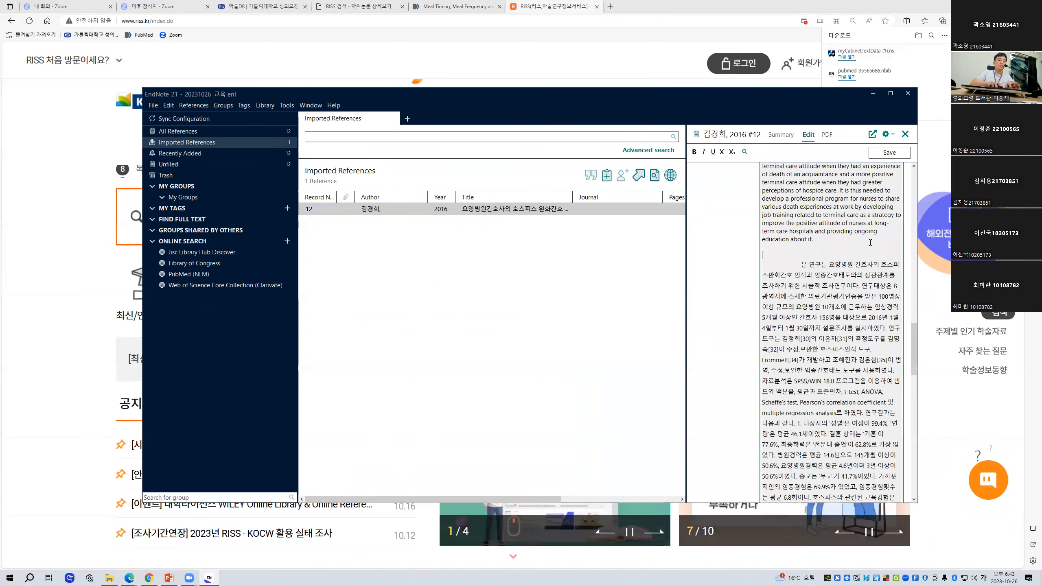
pyautogui.write('*$%&@#$#@+%^*$@#%*#@_%@_&')
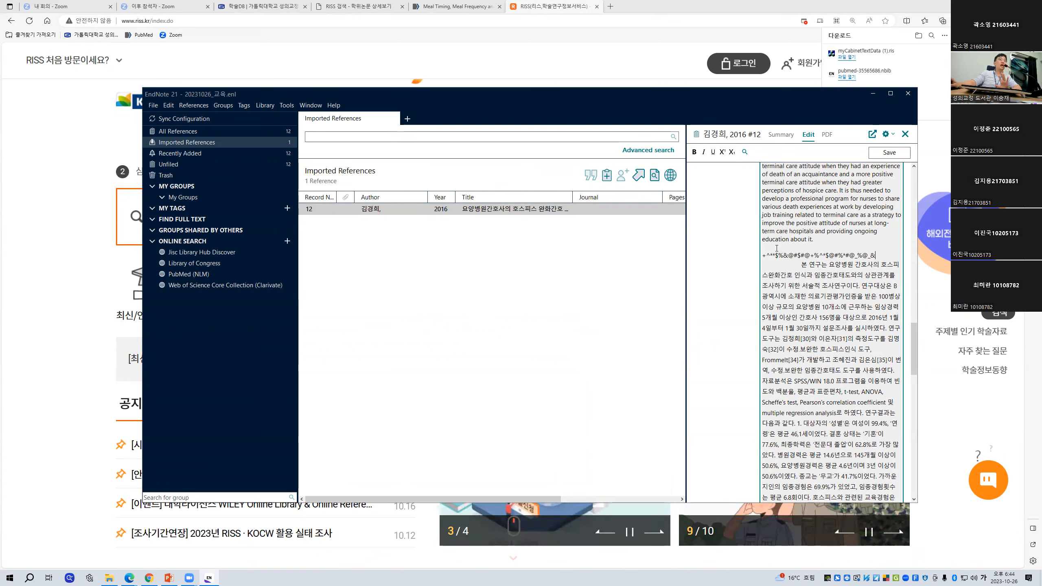
# Step: Remove the symbol row and the entire run-together Korean abstract below it from the Abstract field
pyautogui.moveTo(770, 248); pyautogui.dragTo(895, 559)
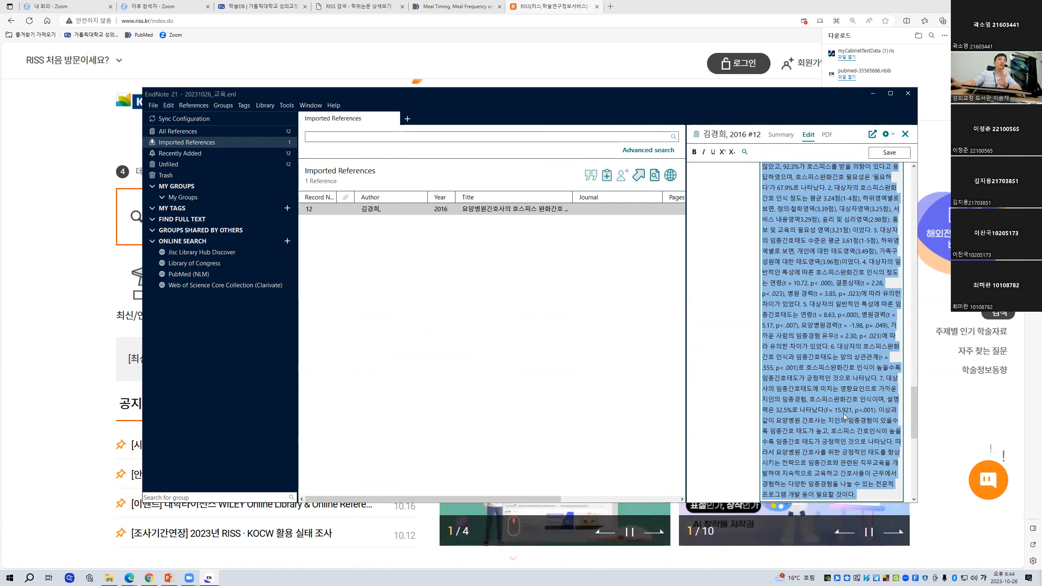
pyautogui.hotkey('ctrl', 'v')
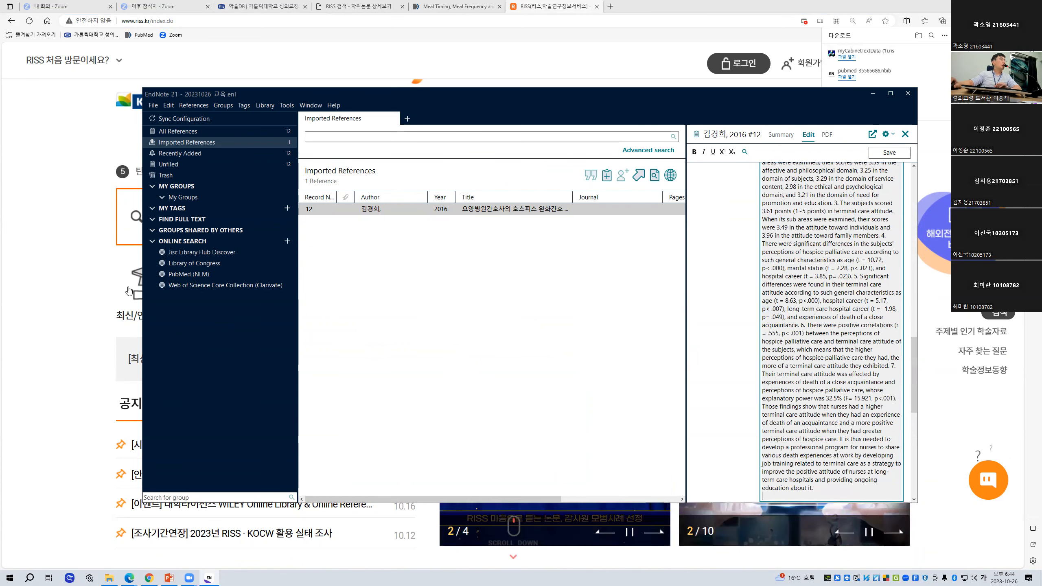
# Step: Switch to the browser and return to the RISS search results for 호스피스 간호
pyautogui.click(56, 287)
pyautogui.click(12, 22)
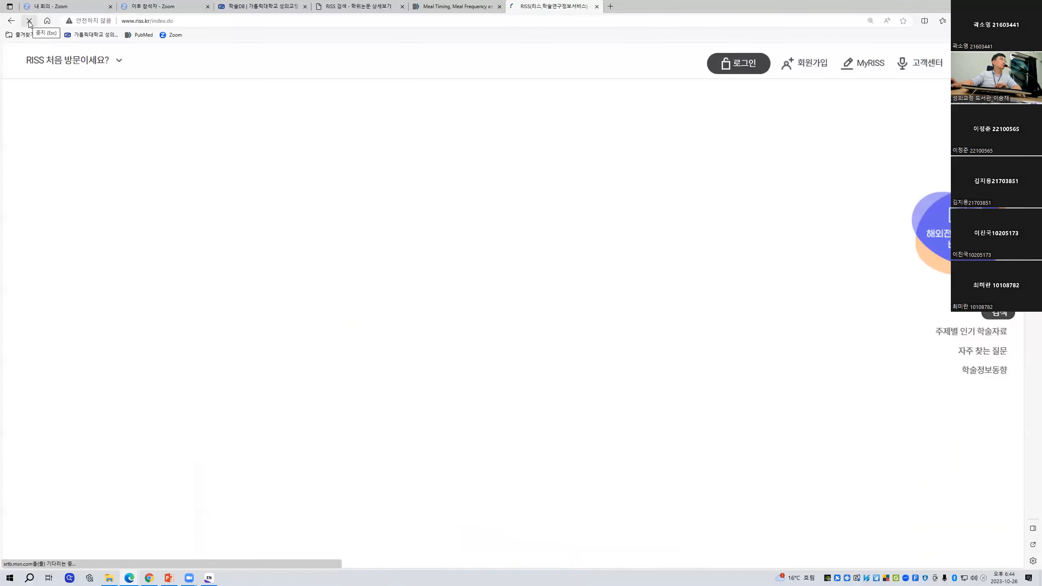
pyautogui.click(472, 240)
pyautogui.click(212, 286)
pyautogui.click(755, 203)
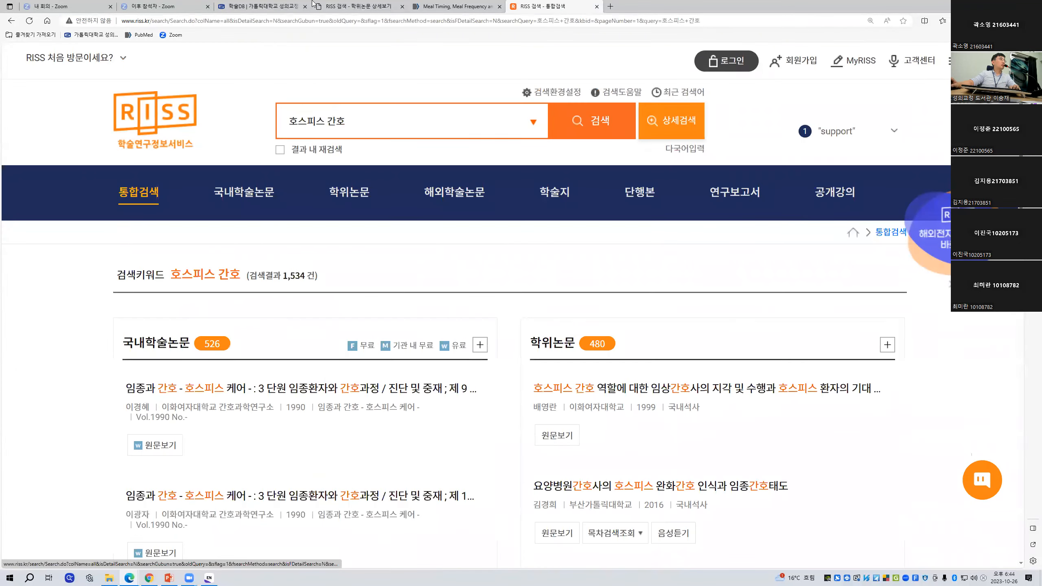
# Step: Copy the full Korean abstract (국문 초록) from the thesis's RISS detail page
pyautogui.click(355, 5)
pyautogui.scroll(-10, 470, 388)
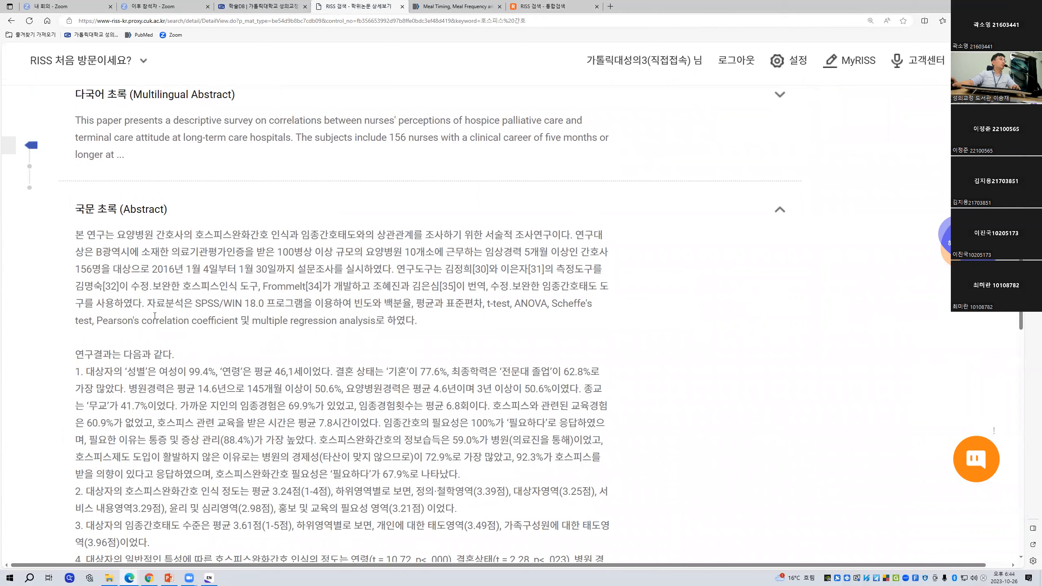
pyautogui.moveTo(109, 259); pyautogui.dragTo(120, 549)
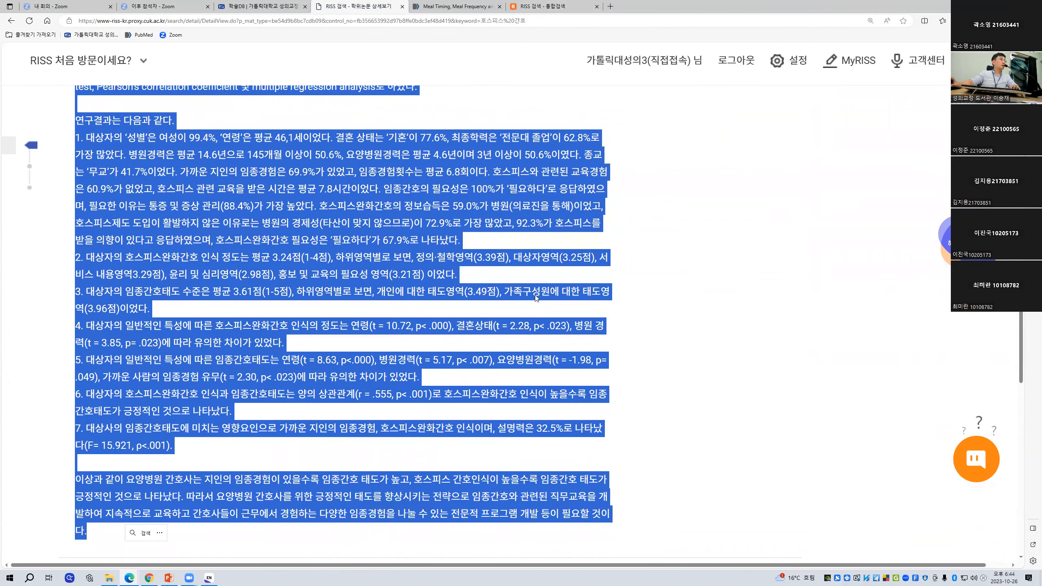
pyautogui.rightClick(220, 218)
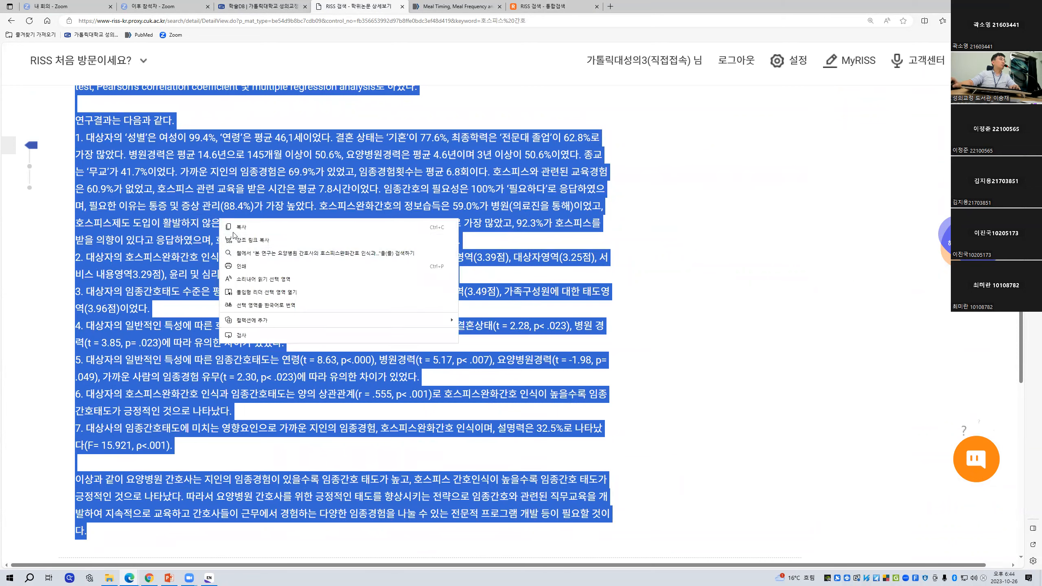
pyautogui.click(268, 229)
# Step: Switch to EndNote, paste the copied Korean abstract below the English one and save the reference
pyautogui.hotkey('alt', 'Tab')
pyautogui.scroll(-3, 864, 417)
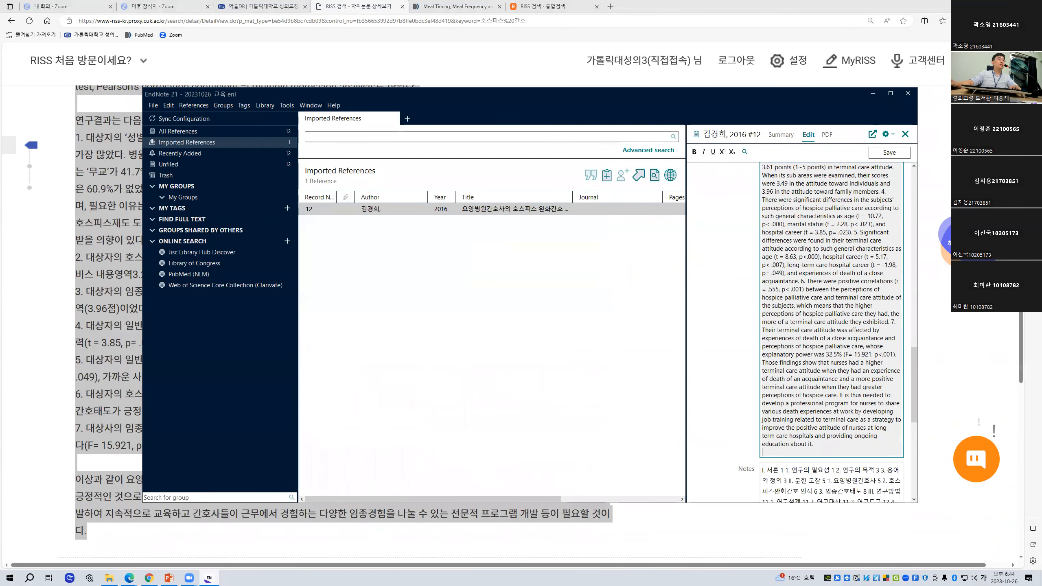
pyautogui.rightClick(774, 410)
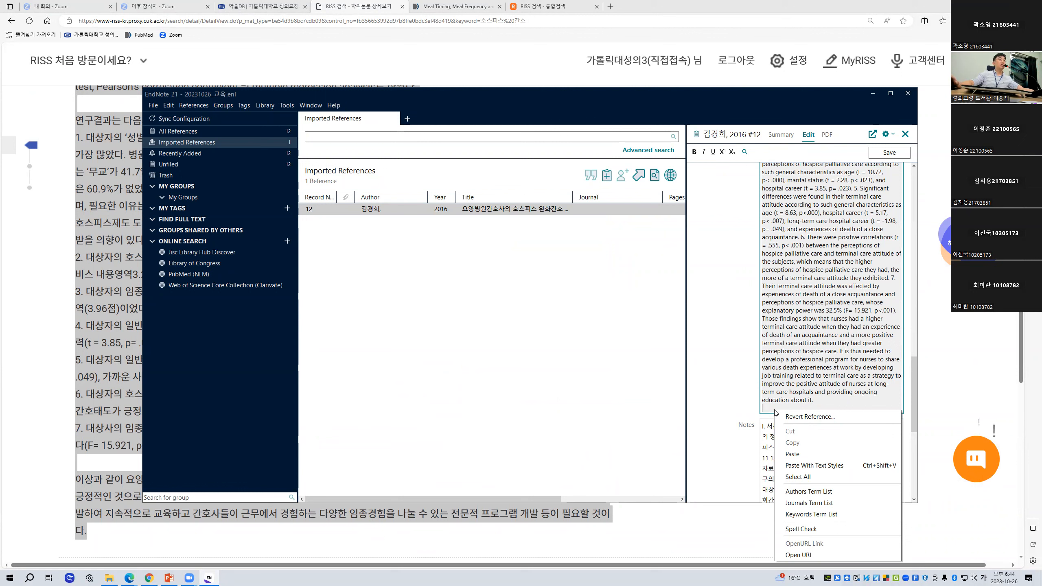
pyautogui.click(812, 455)
pyautogui.scroll(8, 807, 451)
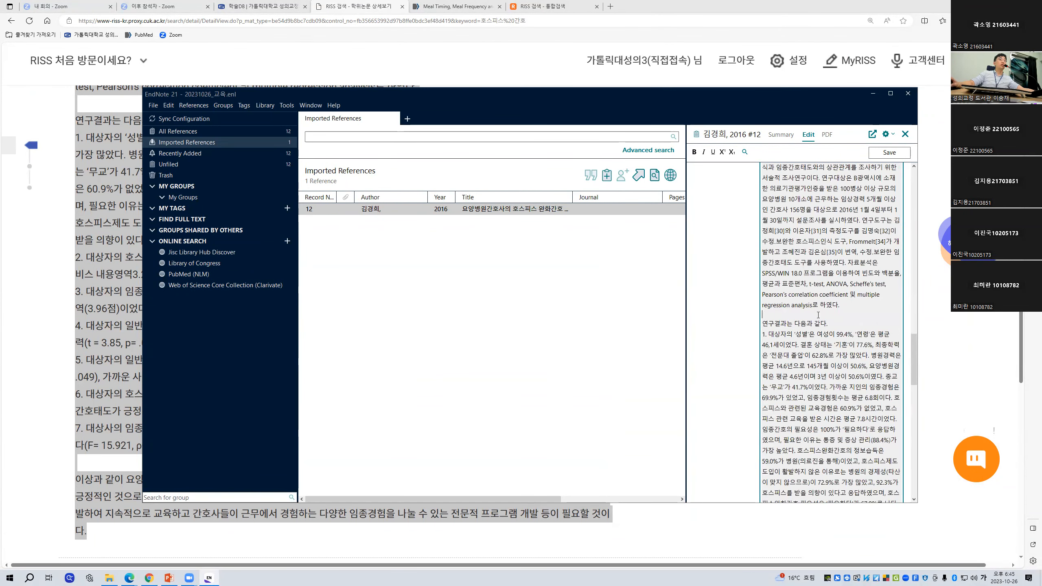
pyautogui.scroll(5, 830, 319)
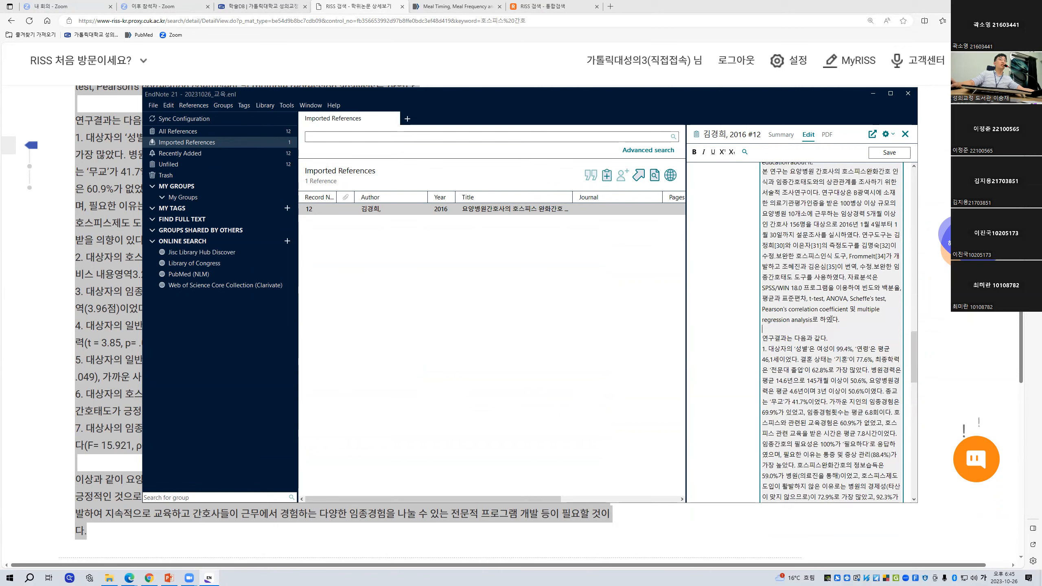
pyautogui.click(884, 156)
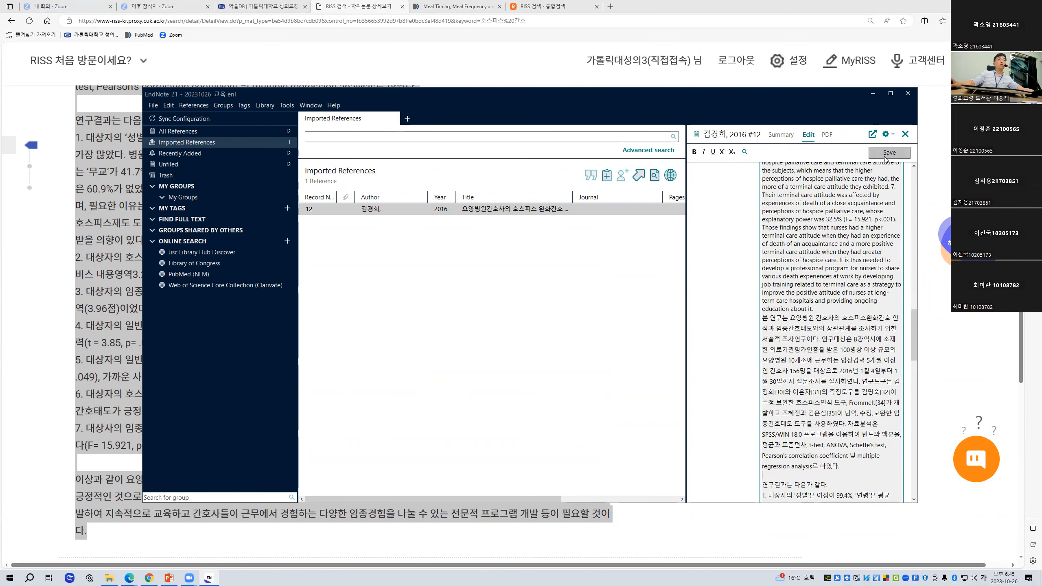
# Step: Show the thesis's summary and check how the pasted Korean abstract reads, returning to the start
pyautogui.click(788, 137)
pyautogui.moveTo(913, 166); pyautogui.dragTo(923, 237)
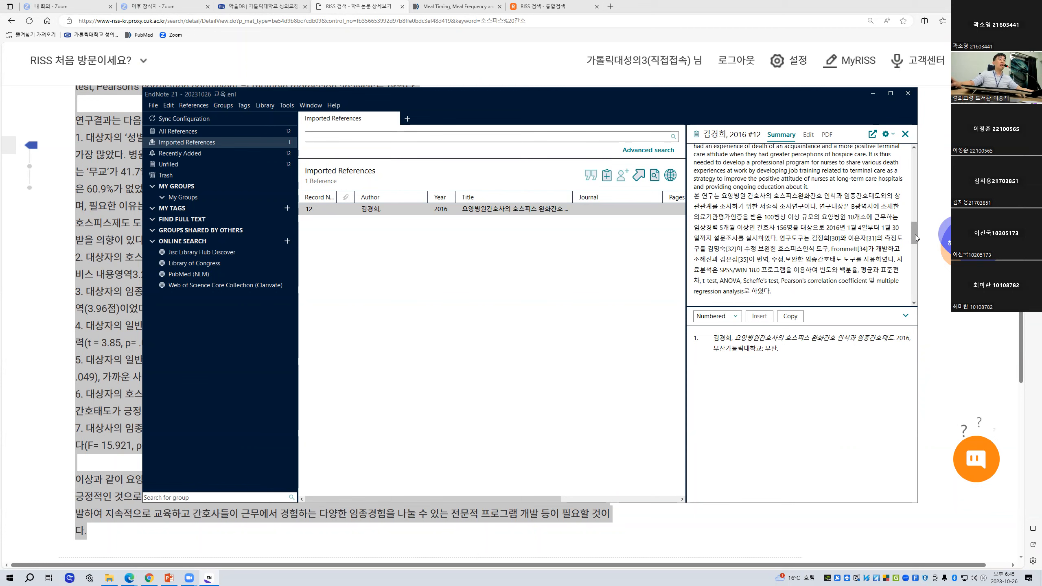
pyautogui.moveTo(915, 235); pyautogui.dragTo(914, 163)
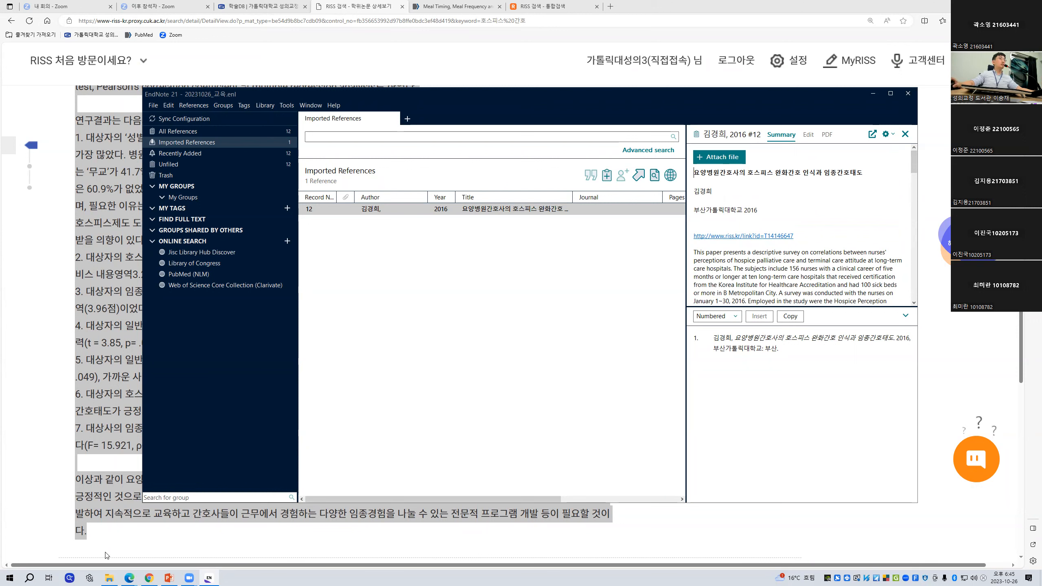
# Step: Open the Downloads folder in File Explorer and look over the downloaded citation files
pyautogui.click(932, 116)
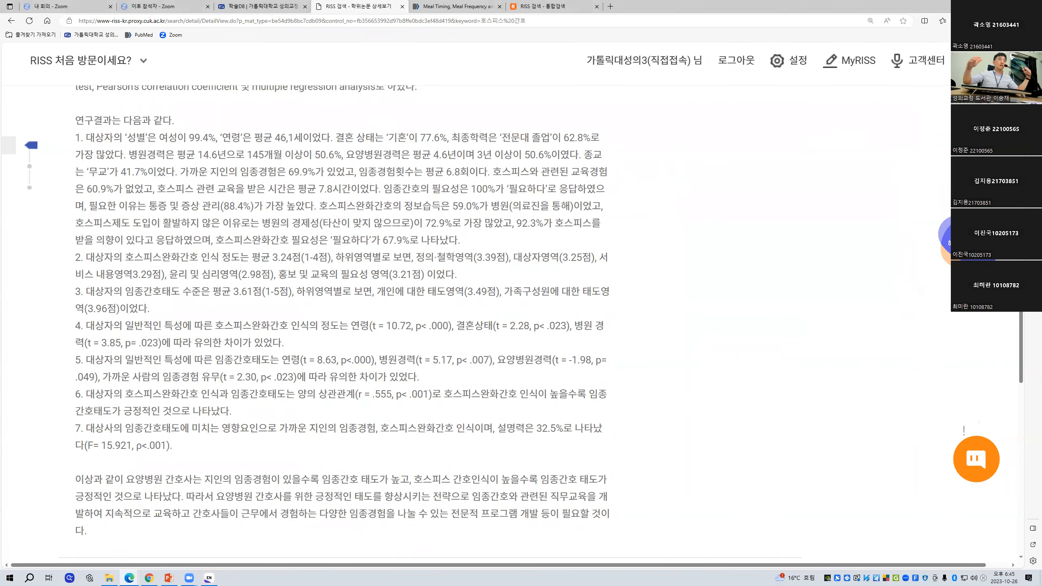
pyautogui.click(109, 578)
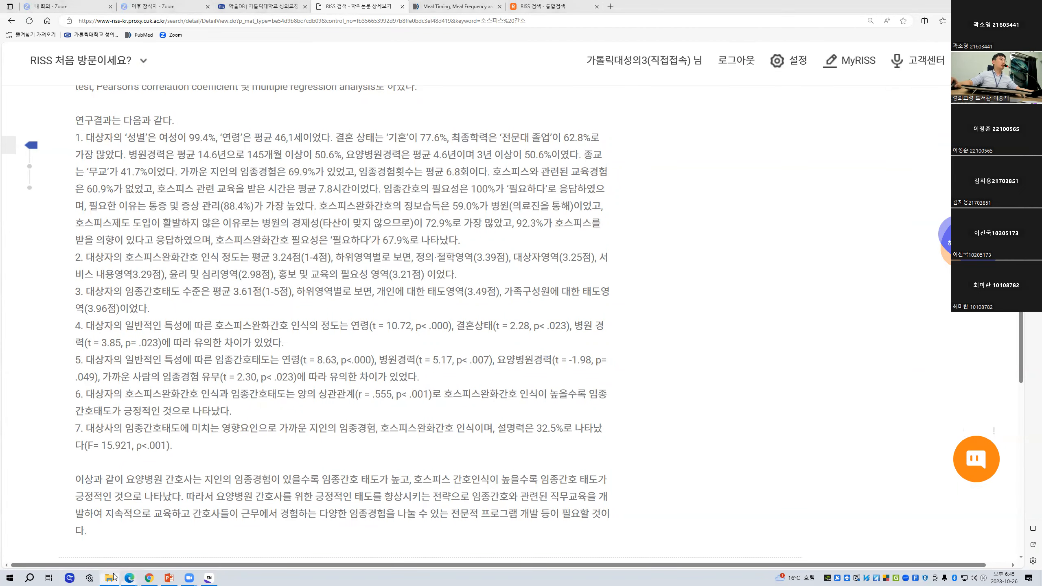
pyautogui.click(336, 218)
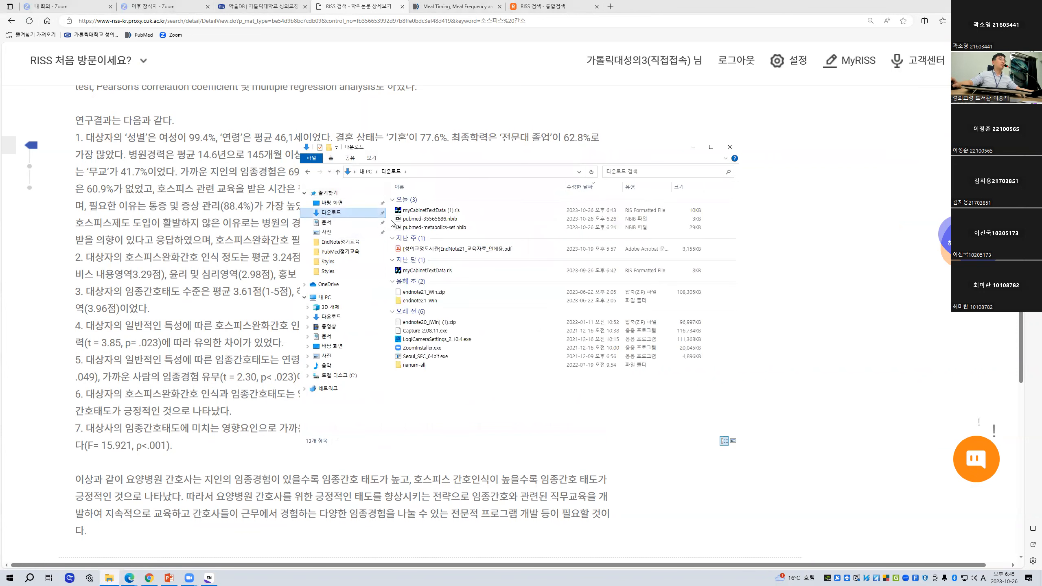
pyautogui.click(428, 211)
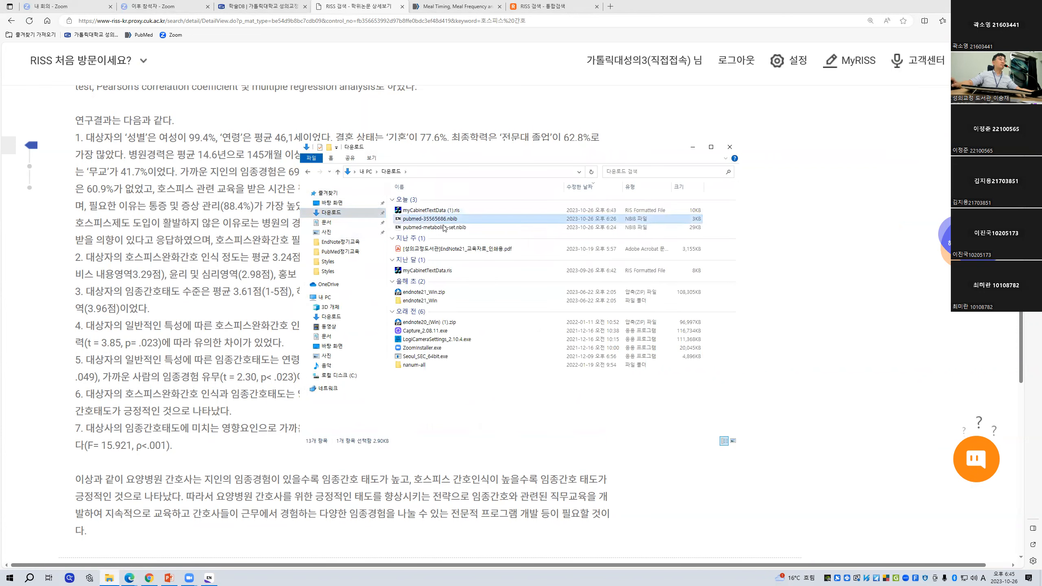
pyautogui.click(444, 229)
pyautogui.click(446, 220)
# Step: Delete myCabinetTextData (1).ris, pubmed-35565686.nbib, pubmed-metabolics-set.nbib and myCabinetTextData.ris from Downloads, and close the folder
pyautogui.click(448, 212)
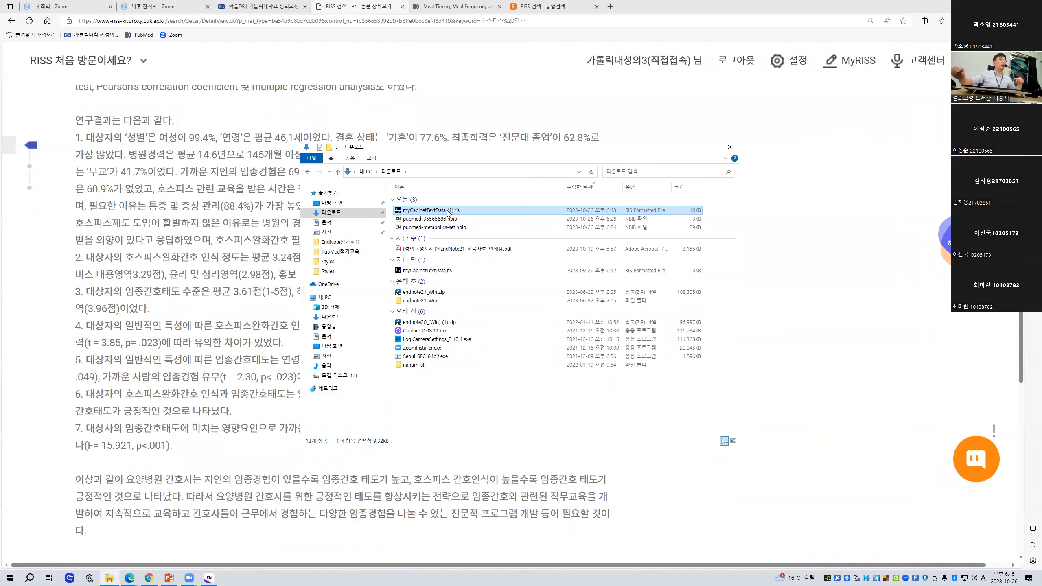
pyautogui.keyDown('ctrl'); pyautogui.click(443, 218); pyautogui.keyUp('ctrl')
pyautogui.keyDown('ctrl'); pyautogui.click(438, 228); pyautogui.keyUp('ctrl')
pyautogui.keyDown('ctrl'); pyautogui.click(472, 270); pyautogui.keyUp('ctrl')
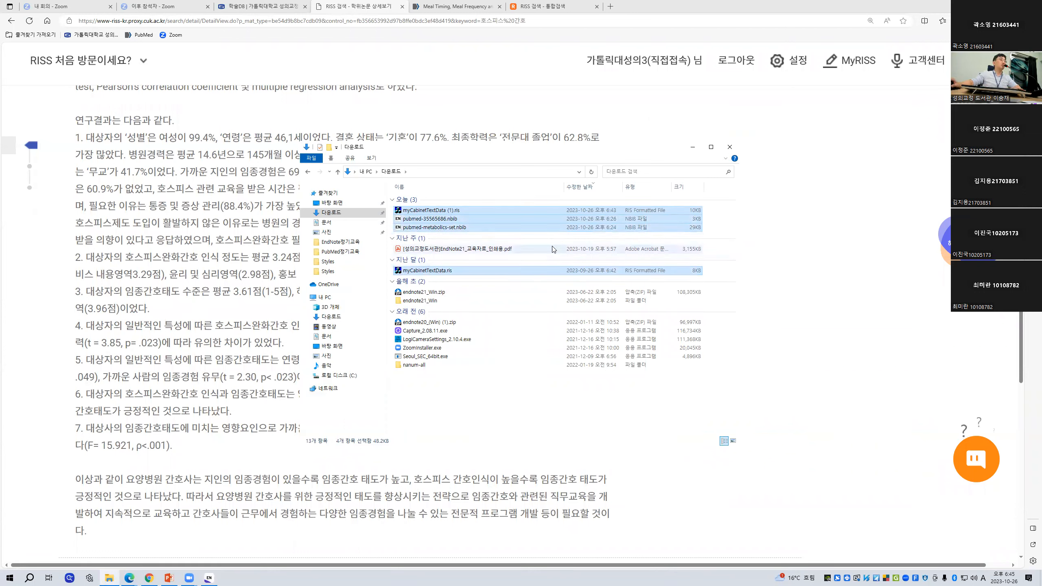
pyautogui.rightClick(536, 221)
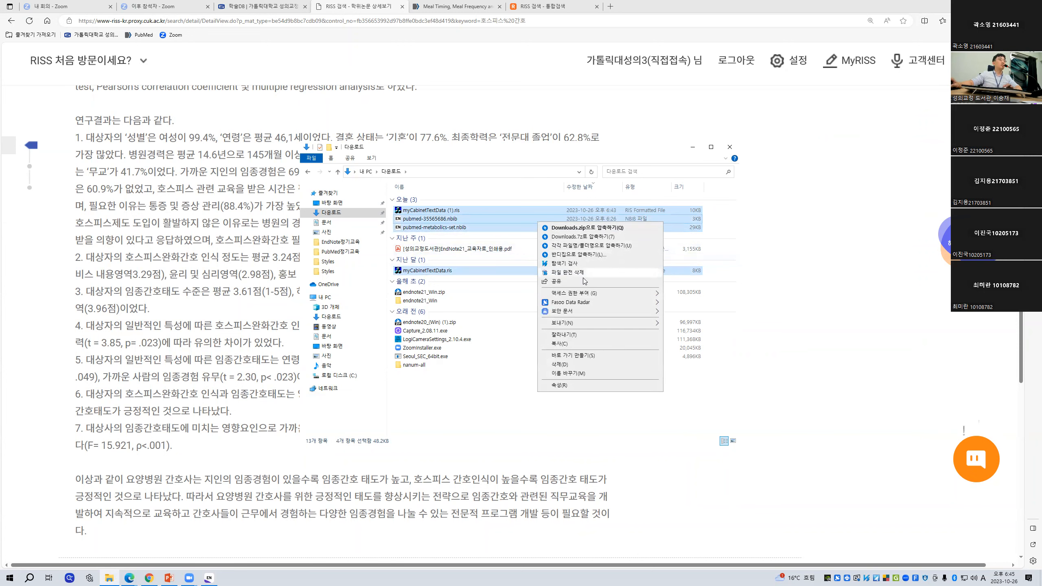
pyautogui.click(560, 364)
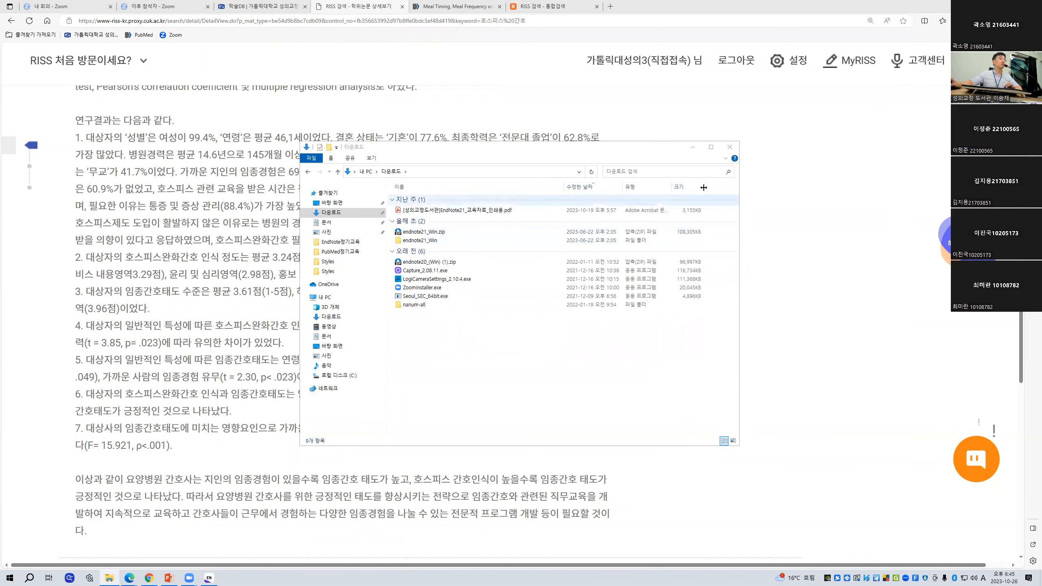
pyautogui.click(725, 151)
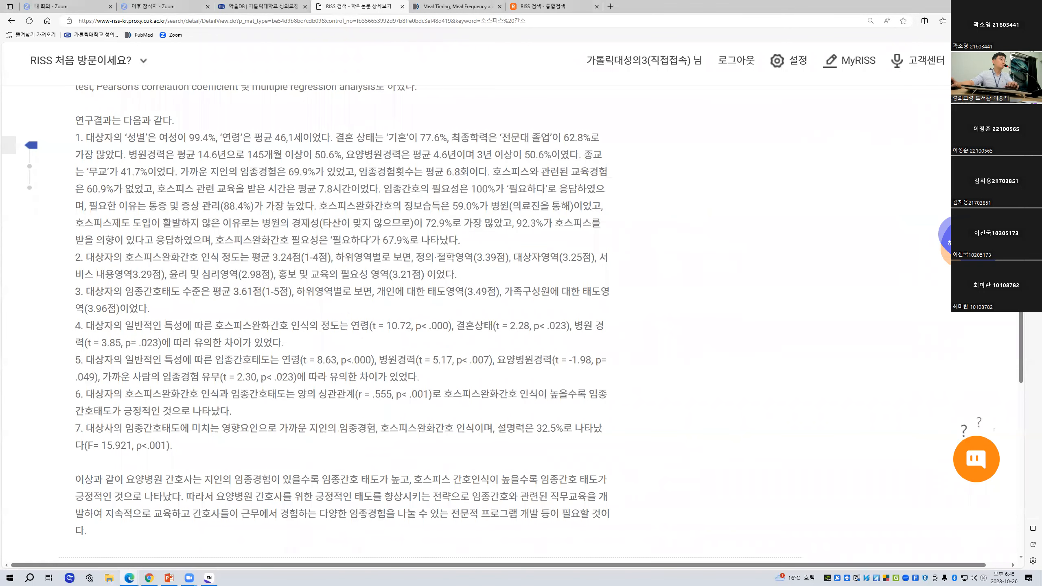
# Step: Switch to PowerPoint, start the slide show from the RISS slide and advance to the KMBASE slide
pyautogui.click(214, 576)
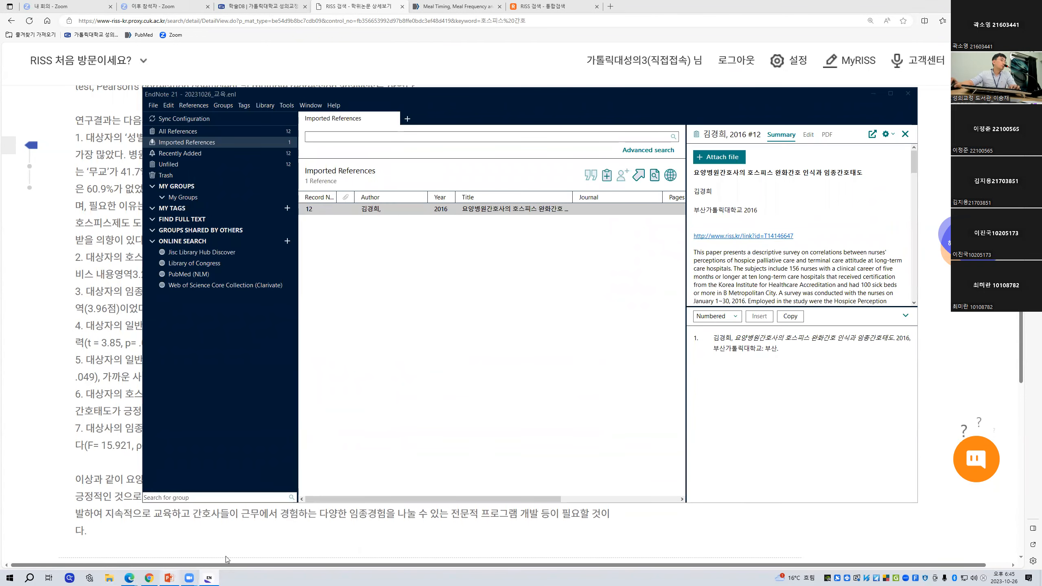
pyautogui.click(169, 577)
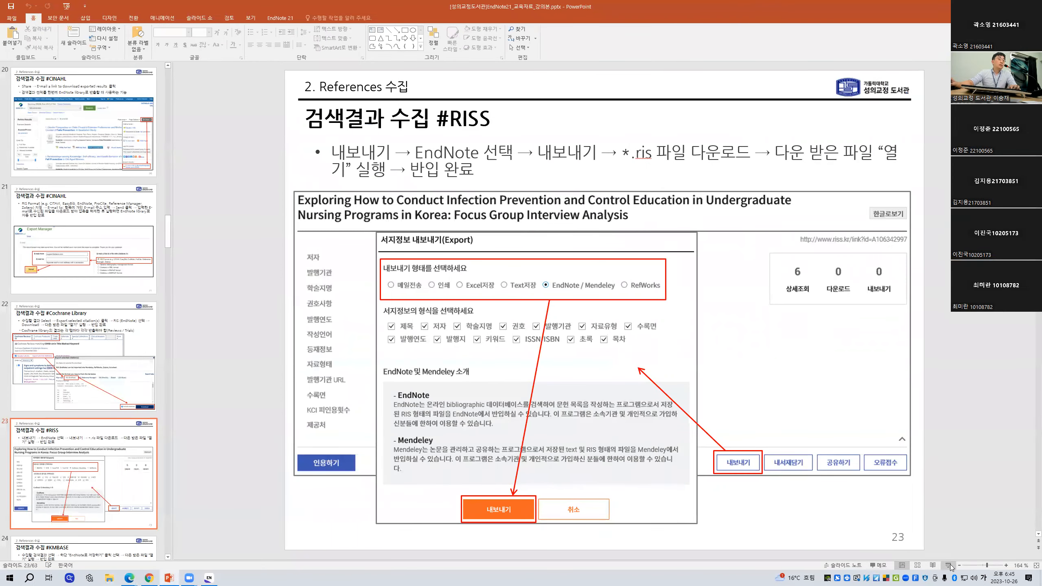
pyautogui.click(949, 565)
pyautogui.click(804, 508)
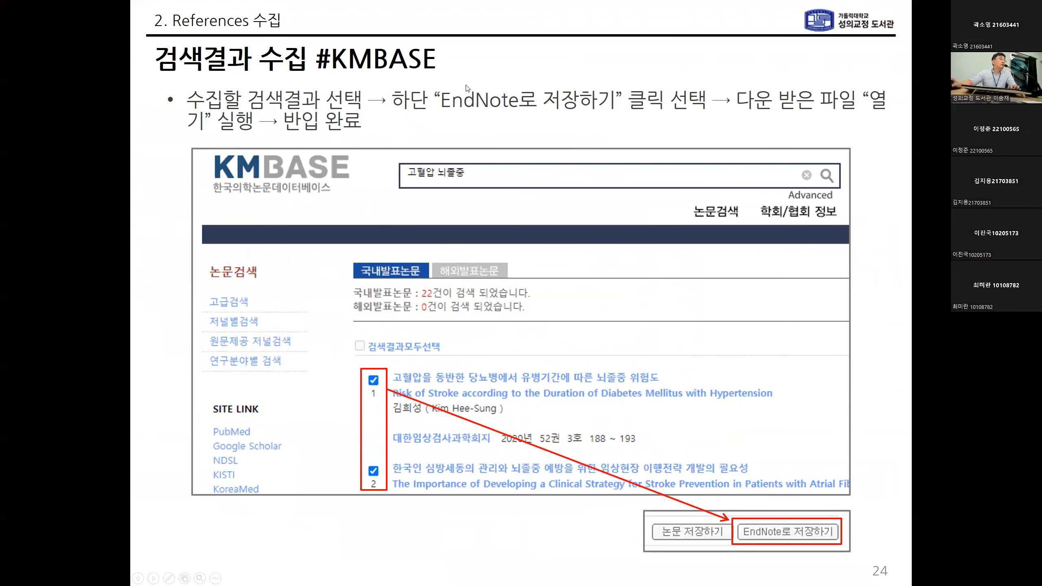
# Step: On the 전자저널 Database slide, highlight Export, Cite article(.ENW), Export Citation, Citation Download, Citation Tools and EndNote in yellow
pyautogui.rightClick(950, 391)
pyautogui.moveTo(984, 476)
pyautogui.click(902, 494)
pyautogui.press('Right')
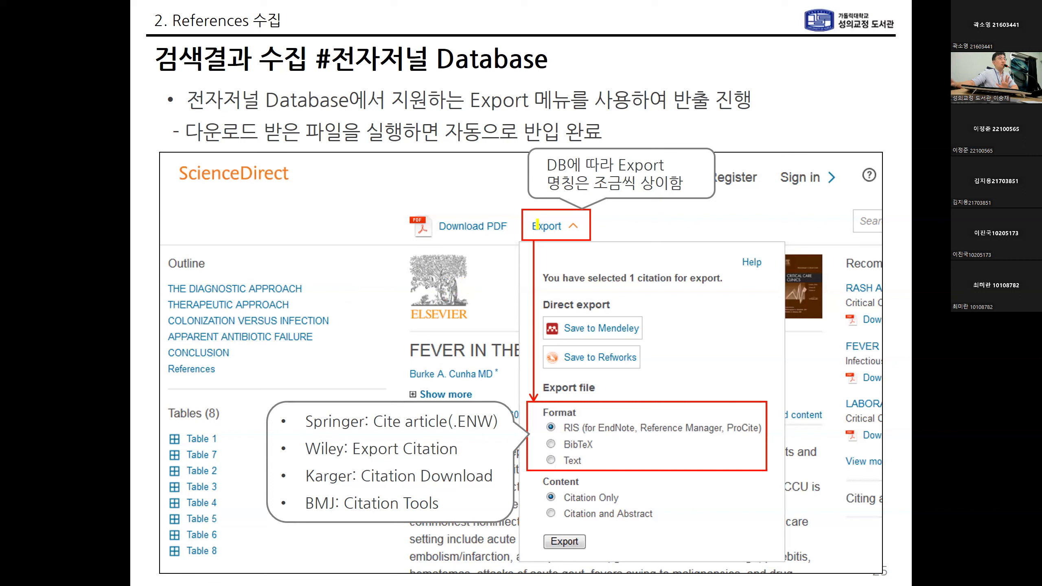
pyautogui.moveTo(528, 226); pyautogui.dragTo(575, 226)
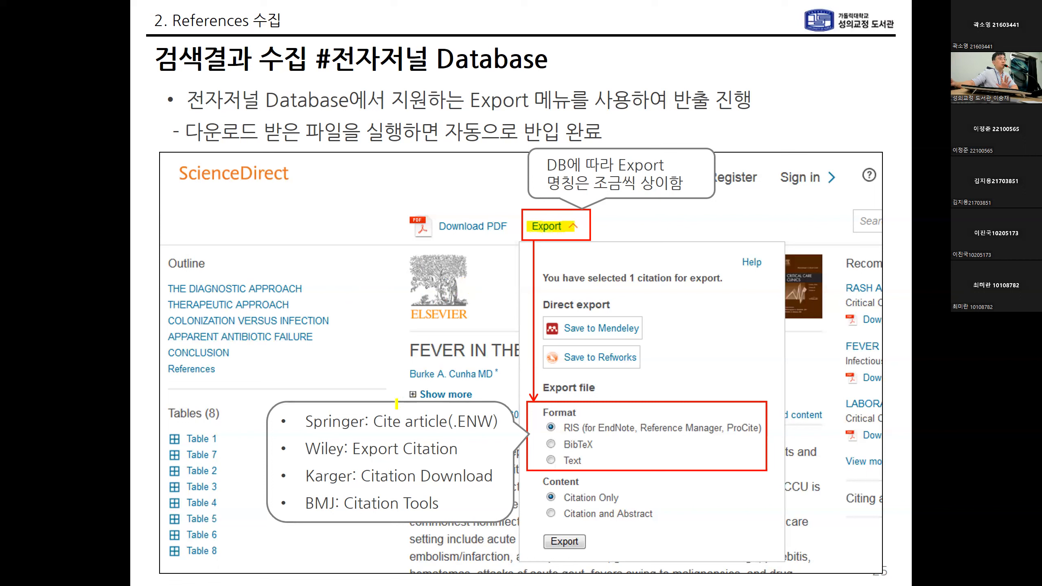
pyautogui.moveTo(371, 423); pyautogui.dragTo(470, 422)
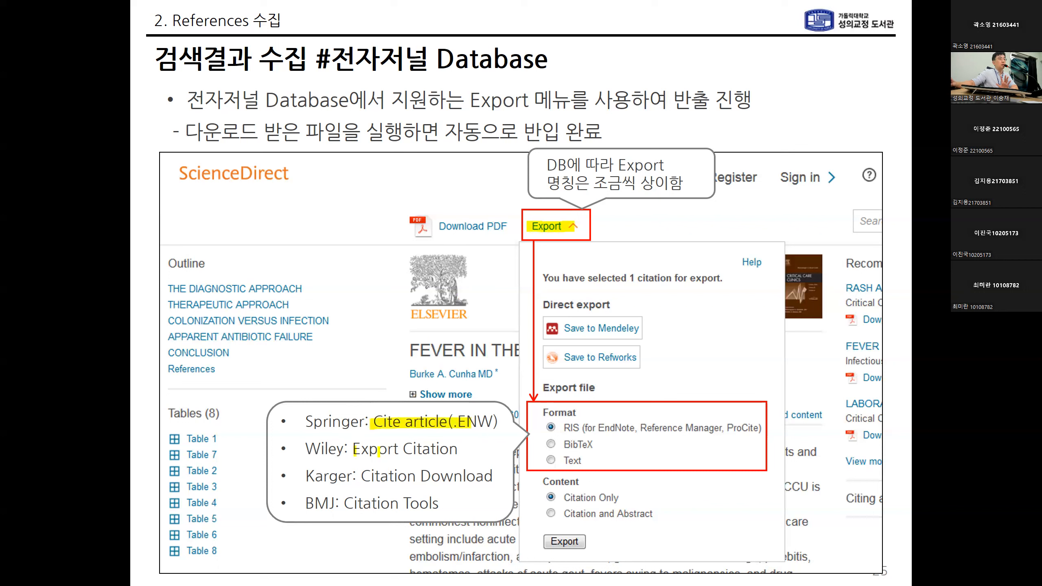
pyautogui.moveTo(355, 450); pyautogui.dragTo(475, 451)
pyautogui.moveTo(369, 477); pyautogui.dragTo(498, 478)
pyautogui.moveTo(346, 503); pyautogui.dragTo(436, 505)
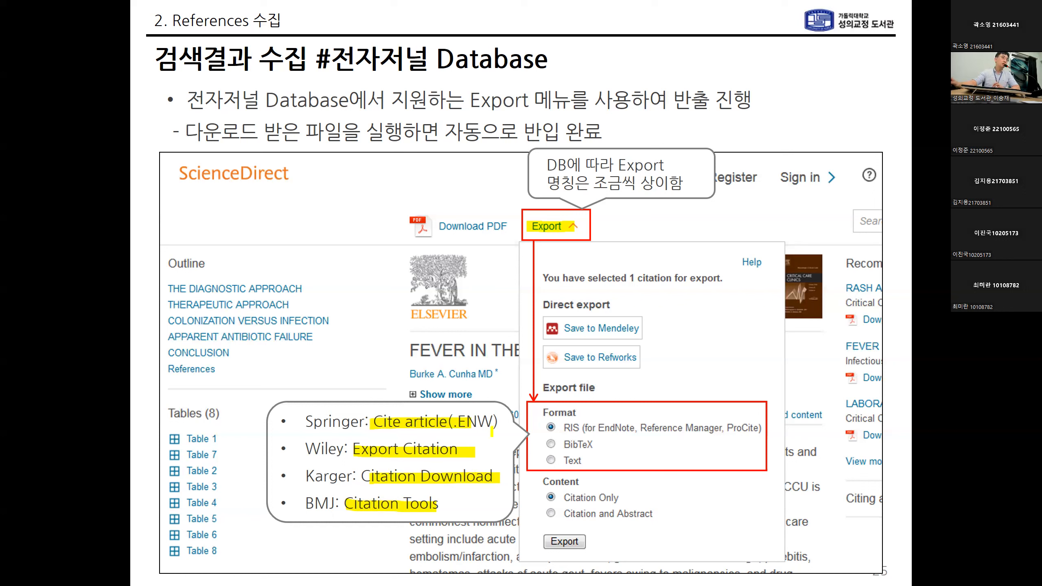
pyautogui.moveTo(636, 429); pyautogui.dragTo(600, 429)
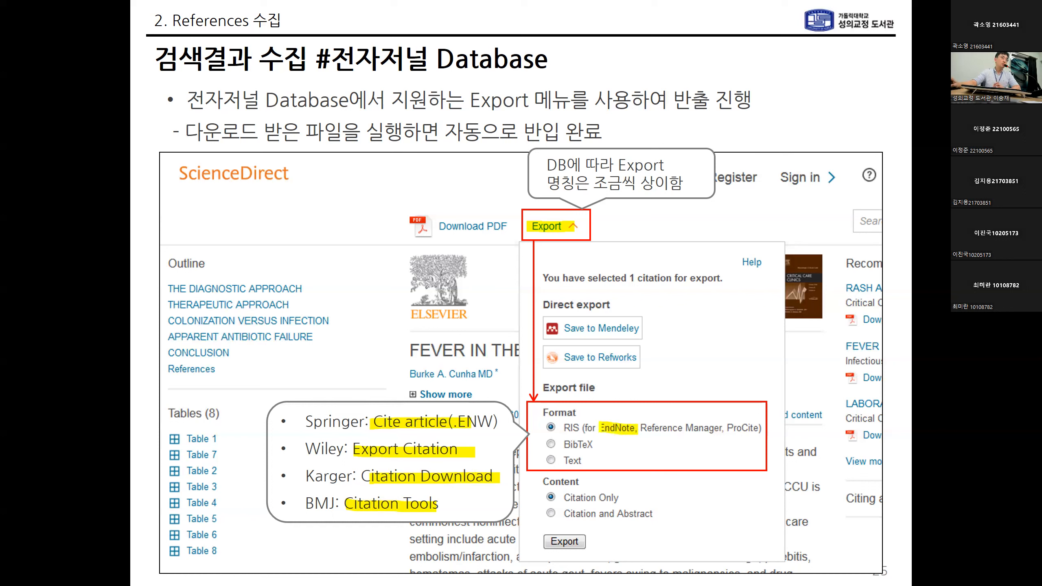
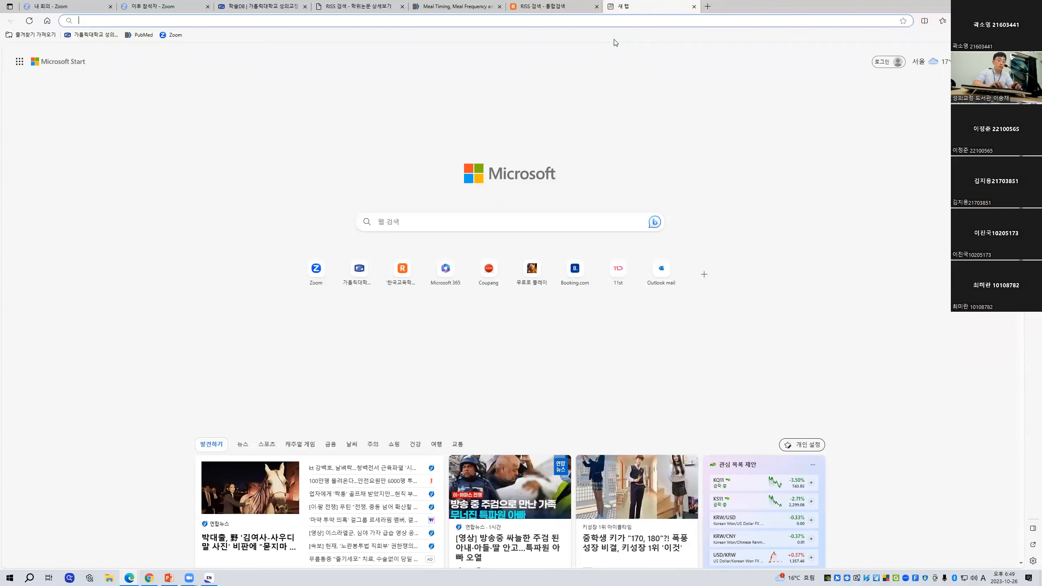
# Step: Search the web for "diabetes who" in the browser and open the World Health Organization's Diabetes fact sheet
pyautogui.write('diabetes')
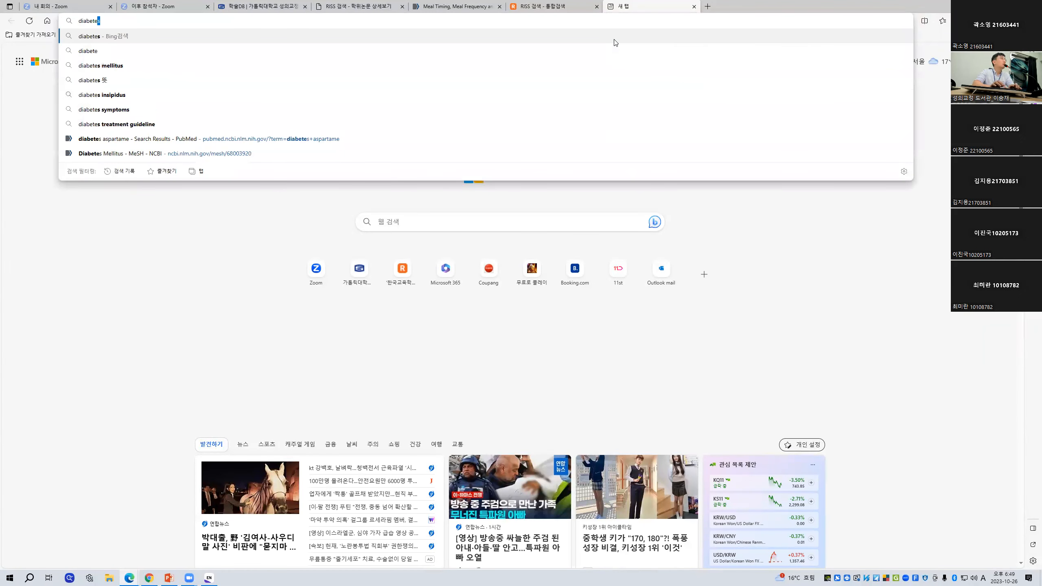
pyautogui.write(' who')
pyautogui.press('Return')
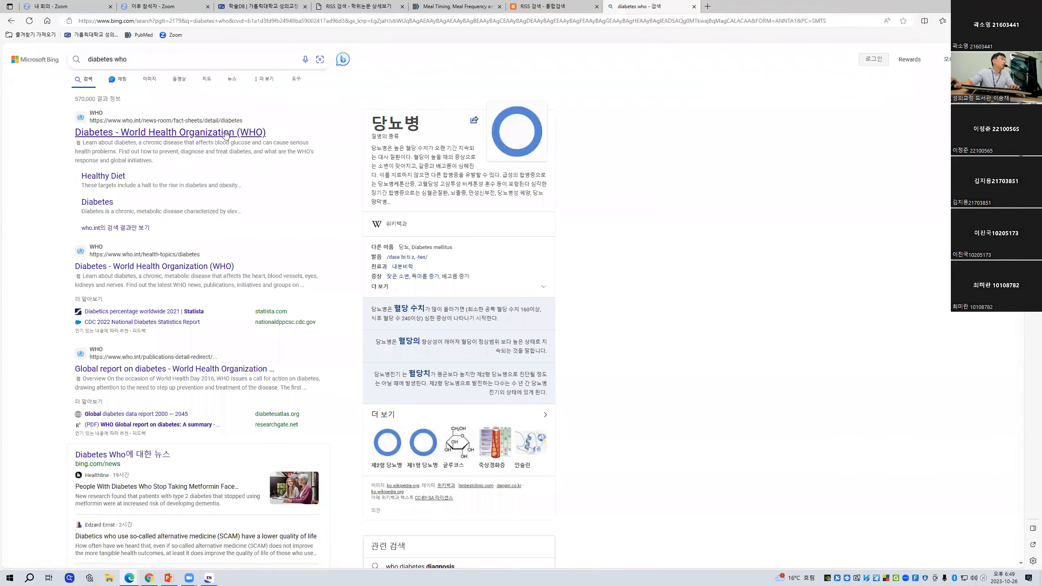
pyautogui.click(204, 137)
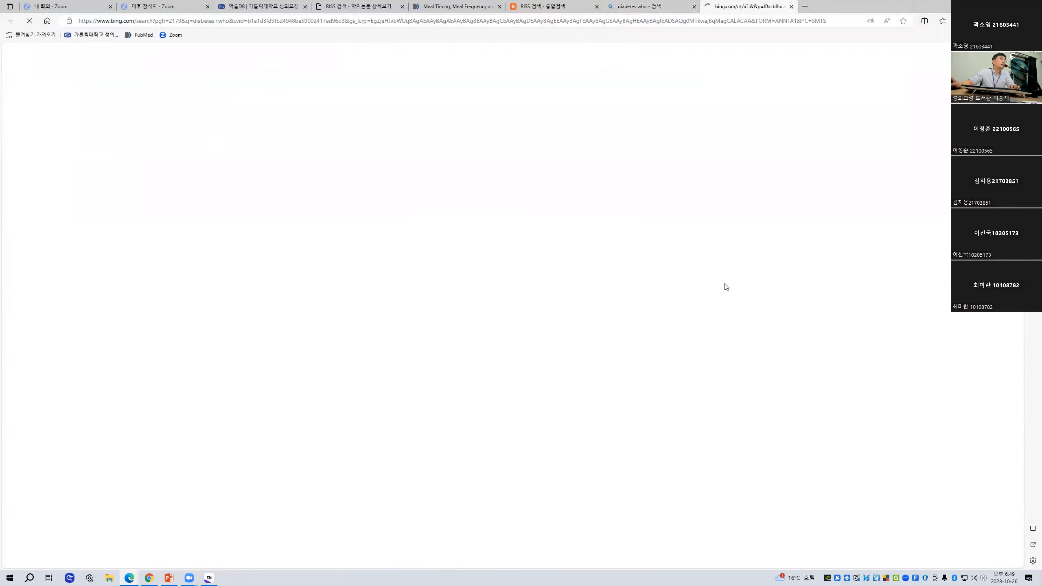
# Step: Look over the WHO Diabetes fact sheet, examining its title, publication date and Key facts section
pyautogui.scroll(-3, 281, 381)
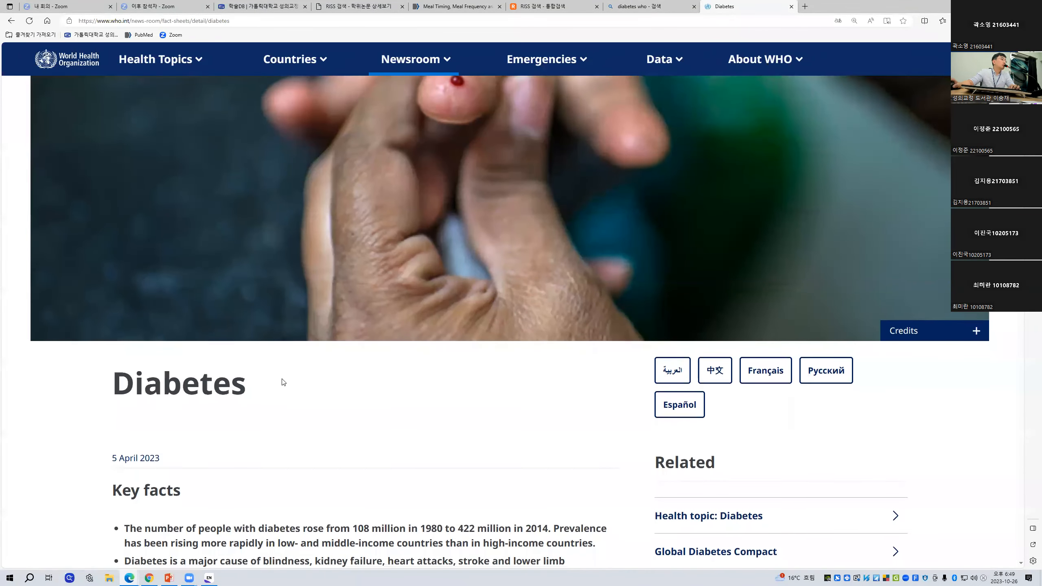
pyautogui.scroll(-2, 282, 381)
pyautogui.scroll(5, 281, 382)
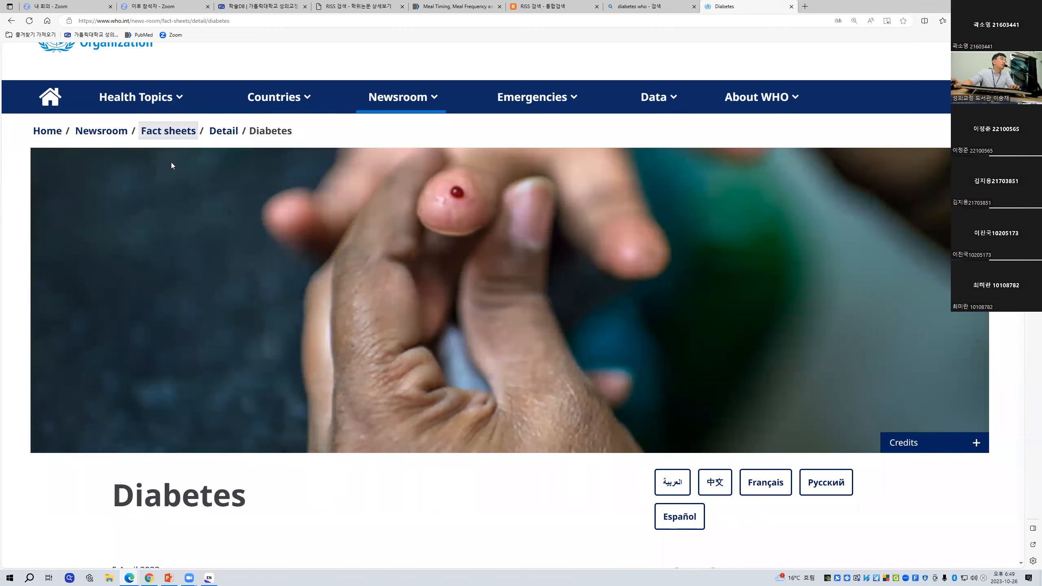
pyautogui.scroll(-1, 209, 335)
pyautogui.scroll(-9, 208, 336)
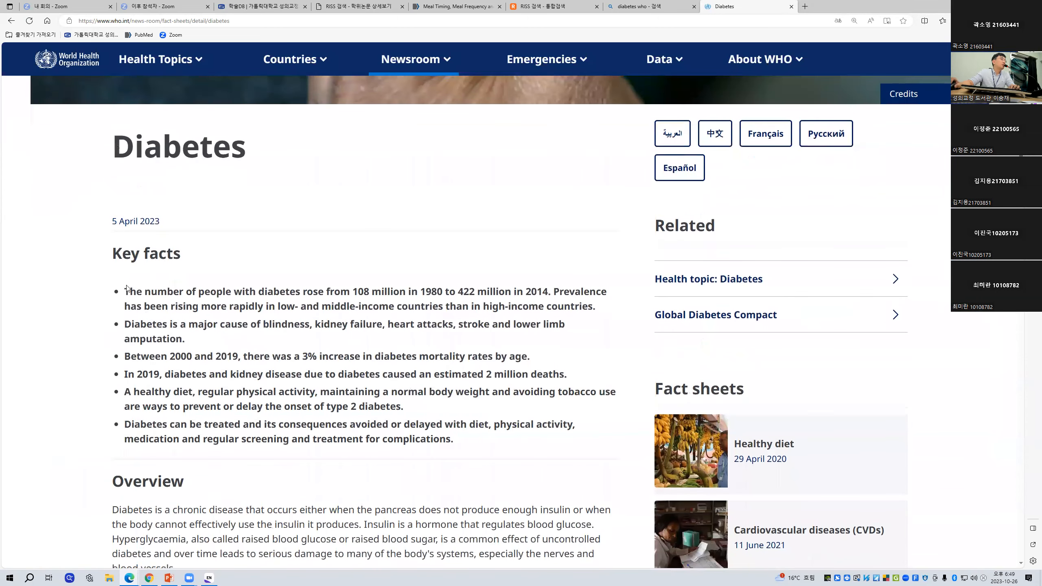
pyautogui.moveTo(125, 290); pyautogui.dragTo(464, 447)
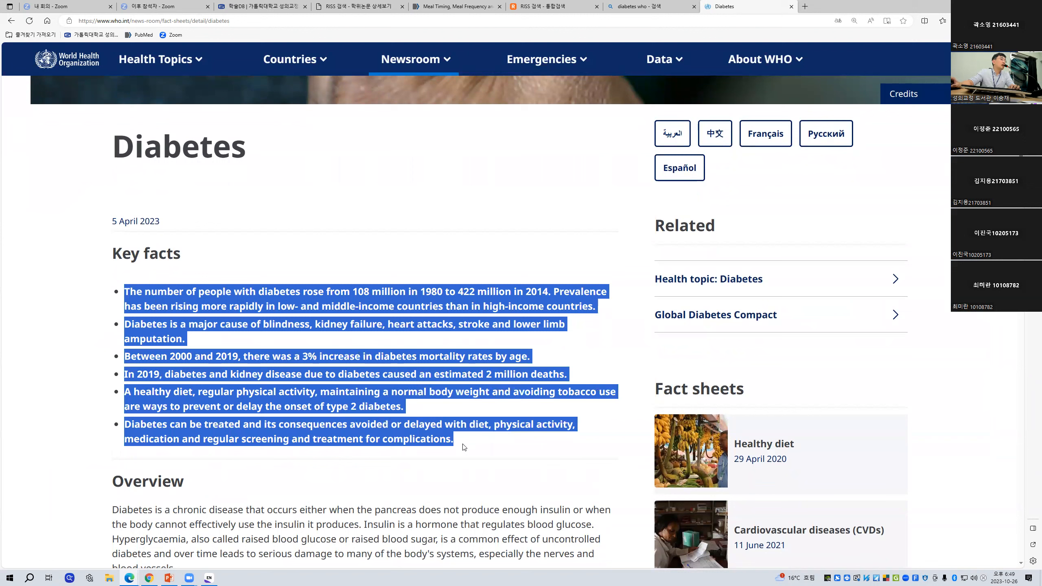
pyautogui.click(463, 447)
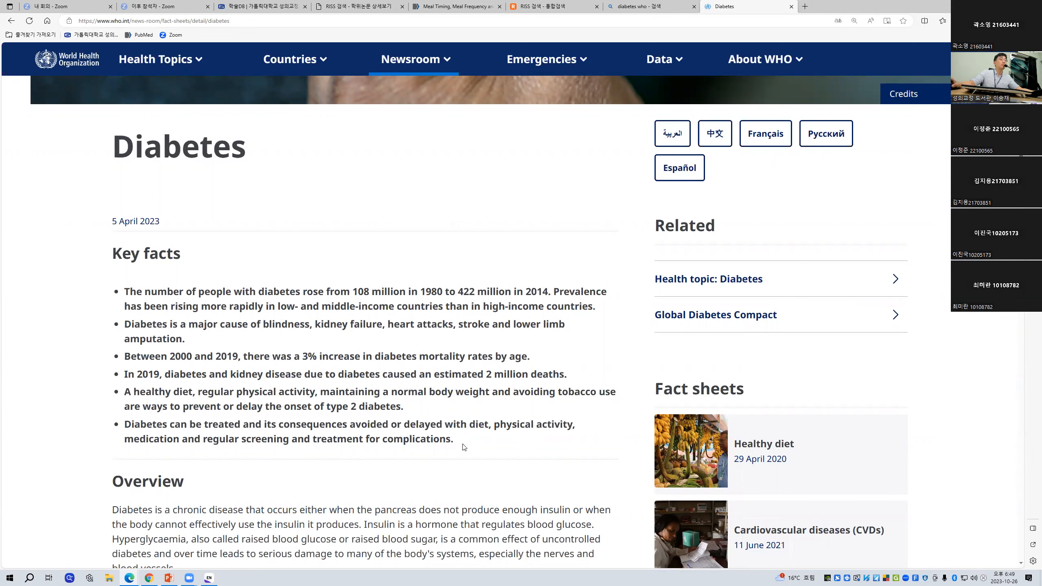
pyautogui.scroll(10, 464, 447)
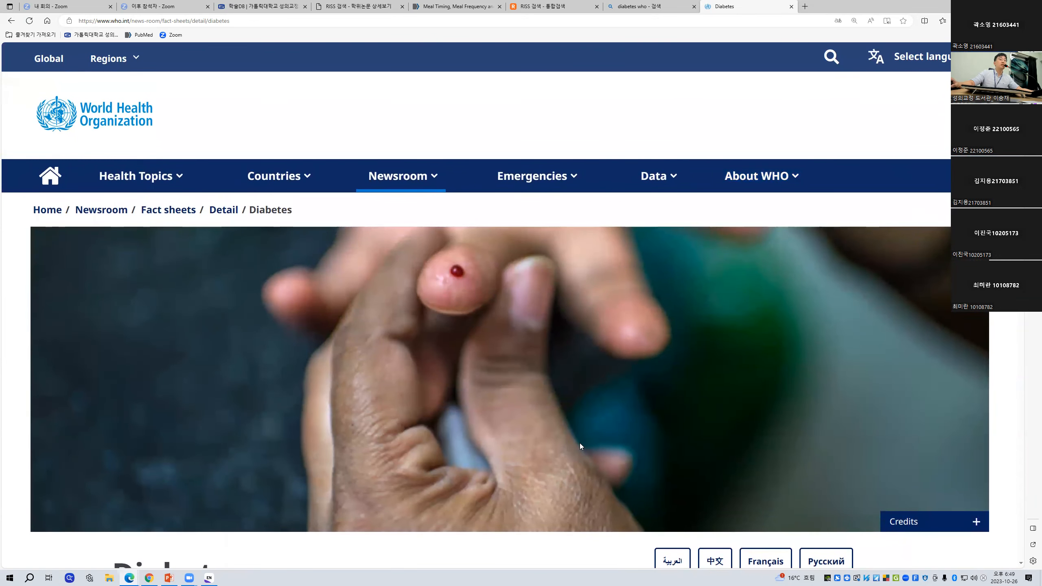
pyautogui.scroll(-3, 580, 445)
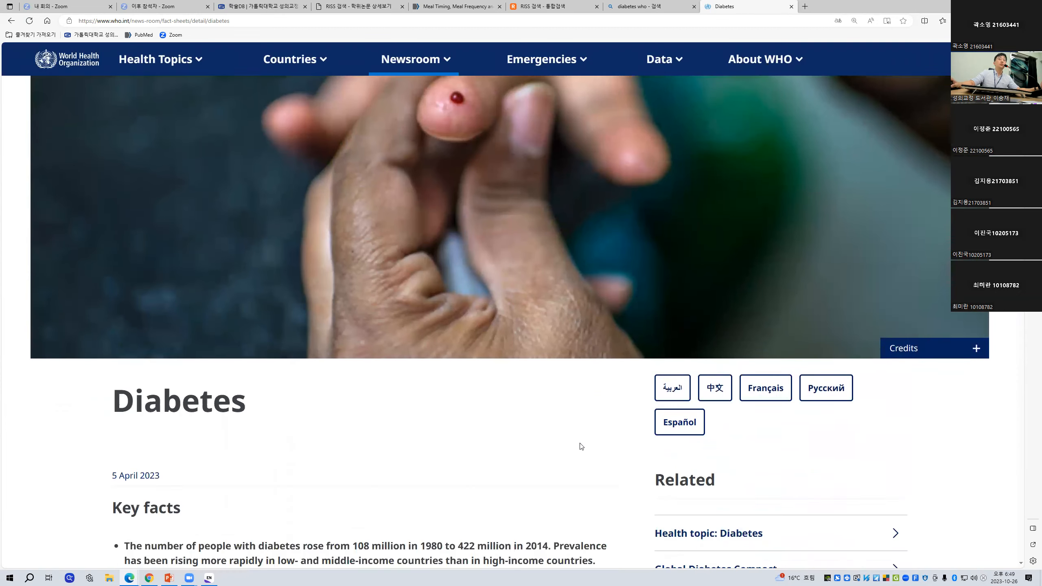
pyautogui.scroll(-5, 581, 446)
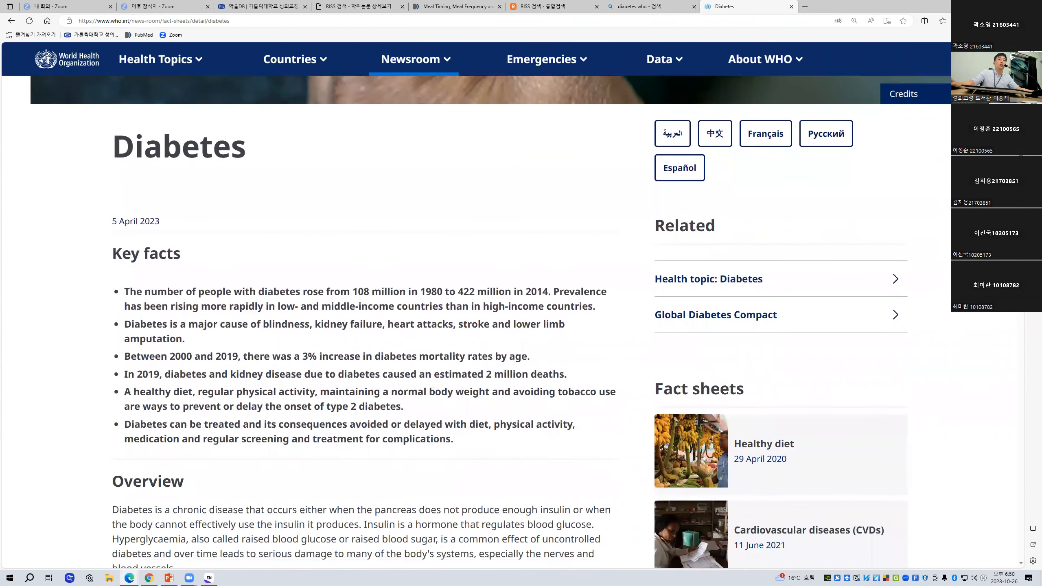
# Step: Switch to EndNote and create a new reference in the 20231026_교육.enl library
pyautogui.hotkey('alt', 'Tab')
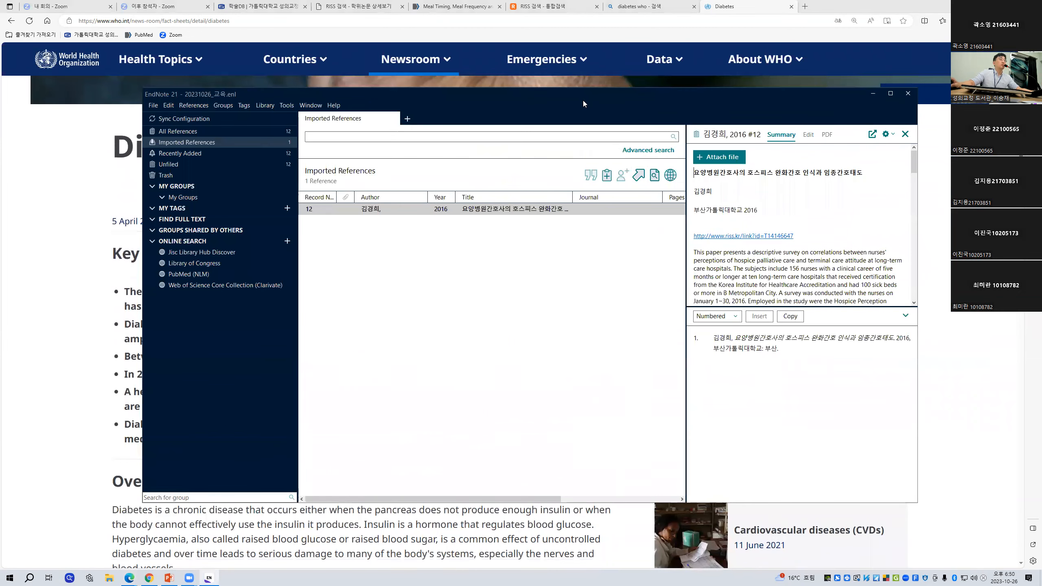
pyautogui.moveTo(583, 100); pyautogui.dragTo(591, 127)
pyautogui.click(202, 131)
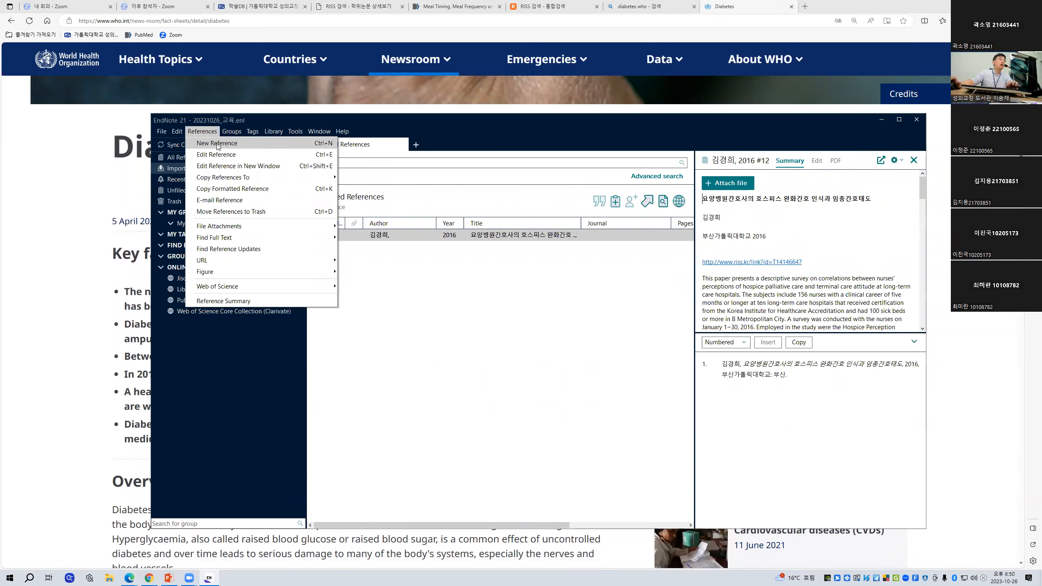
pyautogui.click(256, 144)
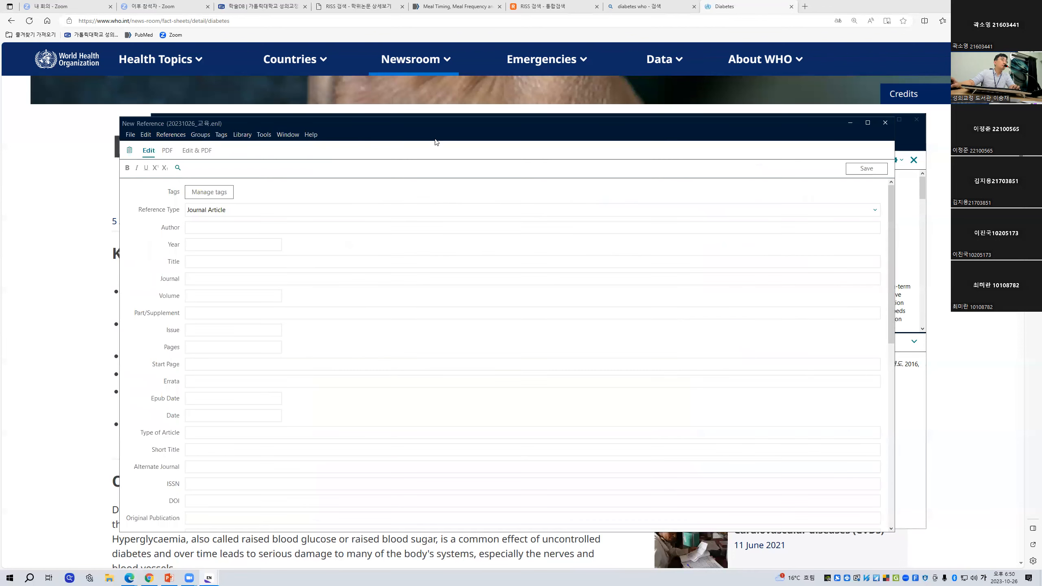
# Step: Minimize the main EndNote library window, then narrow the New Reference window and place it beside the fact sheet's text
pyautogui.moveTo(438, 121); pyautogui.dragTo(450, 83)
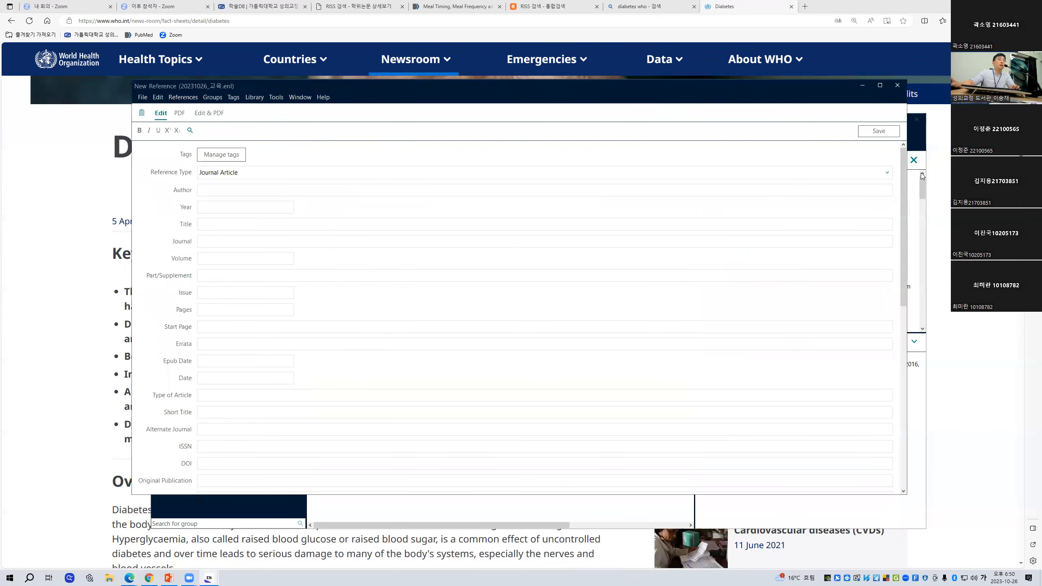
pyautogui.click(917, 140)
pyautogui.click(881, 119)
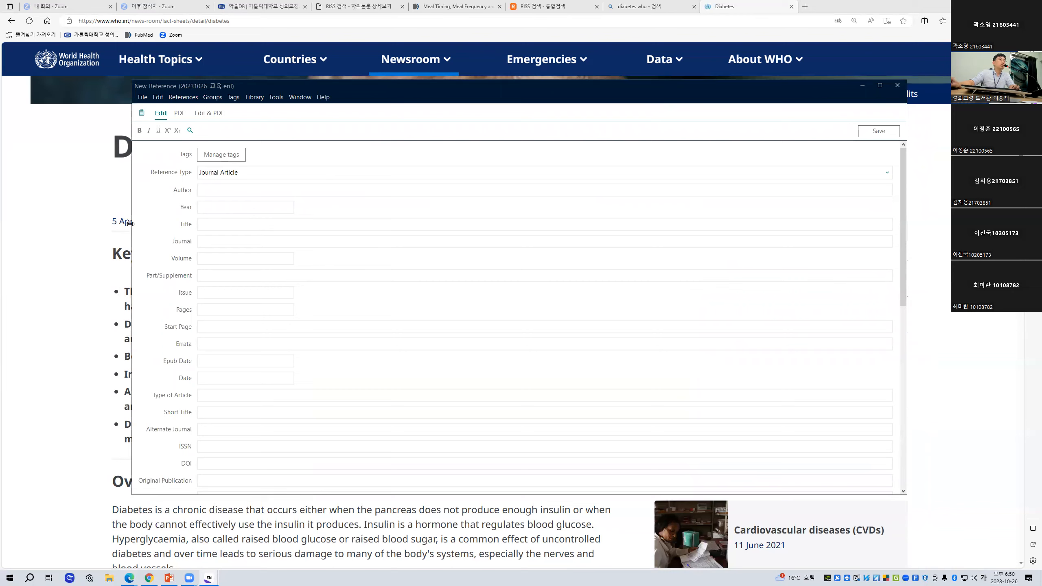
pyautogui.moveTo(130, 224); pyautogui.dragTo(647, 223)
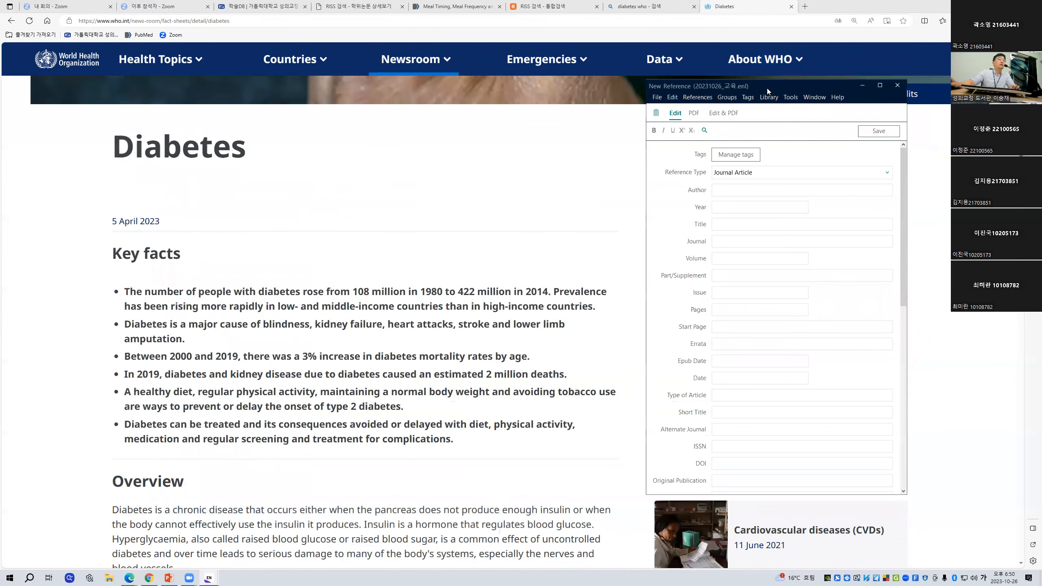
pyautogui.moveTo(766, 88); pyautogui.dragTo(856, 113)
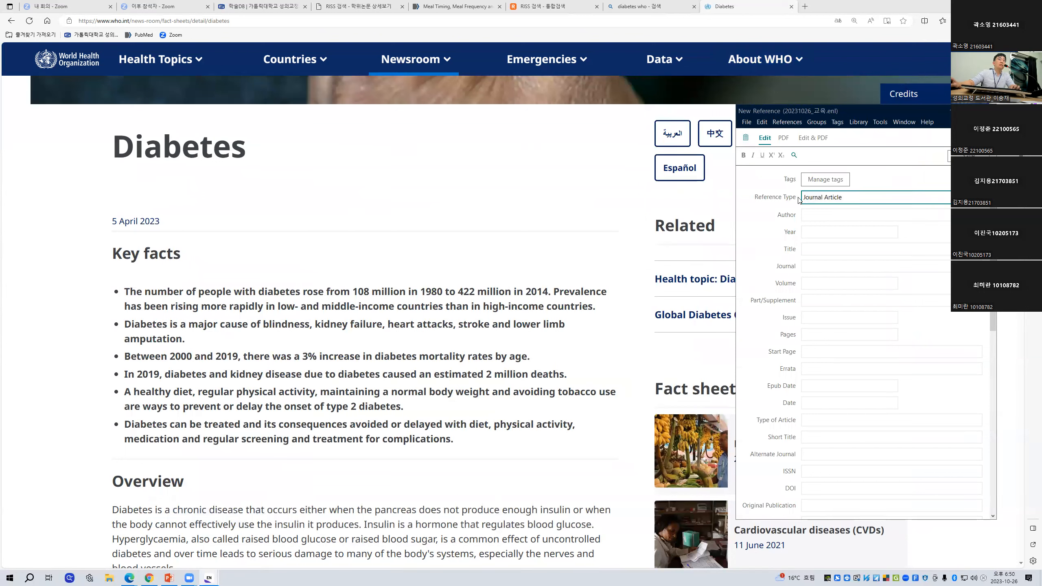
# Step: Set the new reference's type to Web Page
pyautogui.click(844, 202)
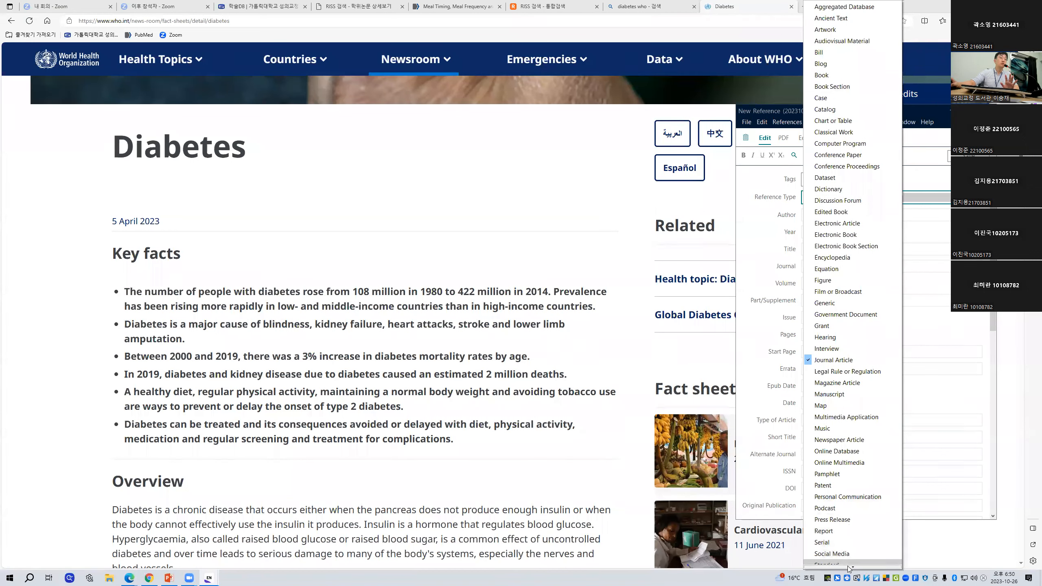
pyautogui.scroll(-1, 832, 550)
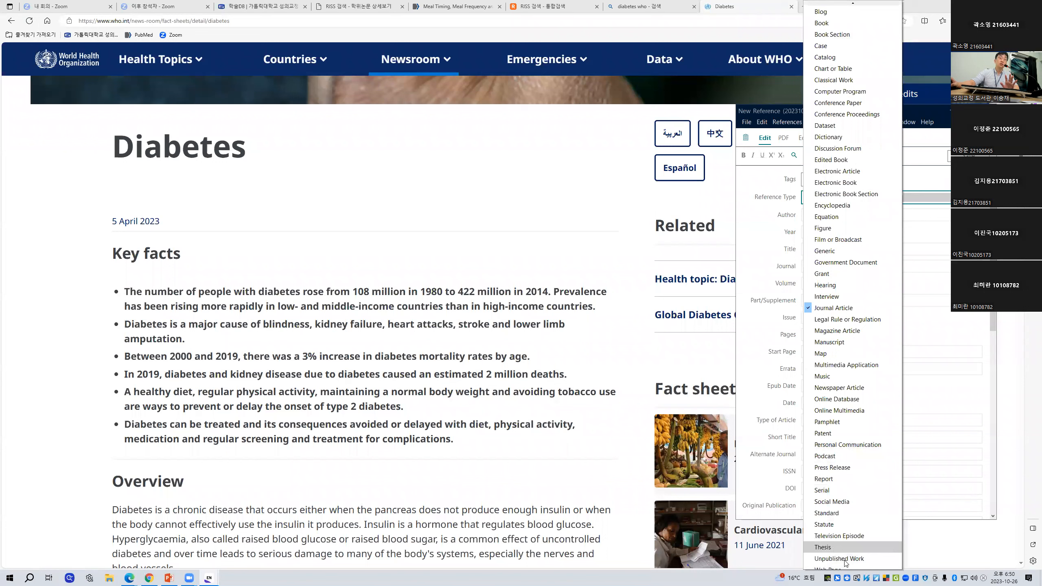
pyautogui.click(845, 568)
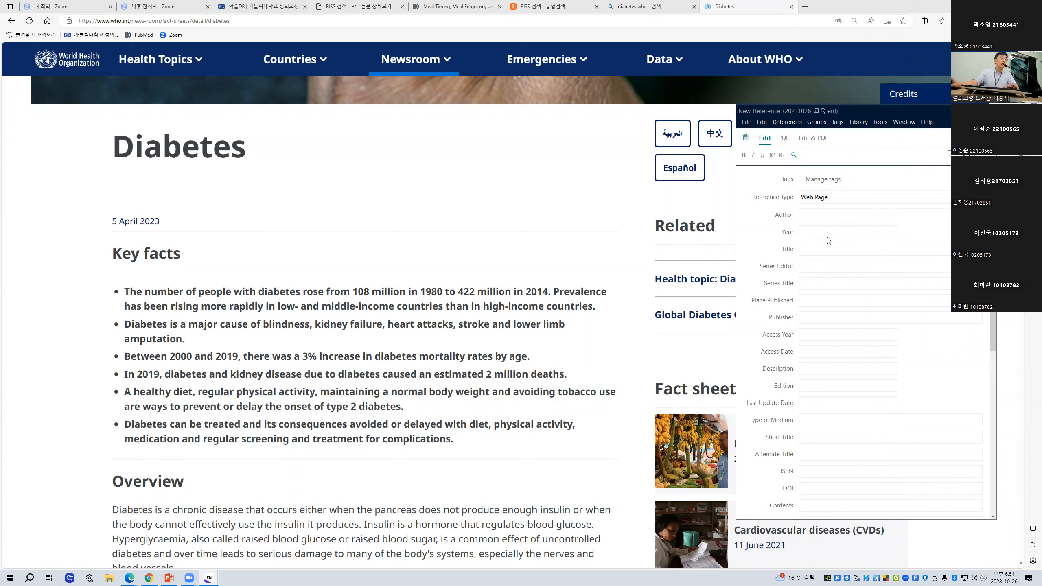
# Step: Enter "WHO," with a trailing comma as the web page reference's author and 2023 as its year
pyautogui.click(823, 217)
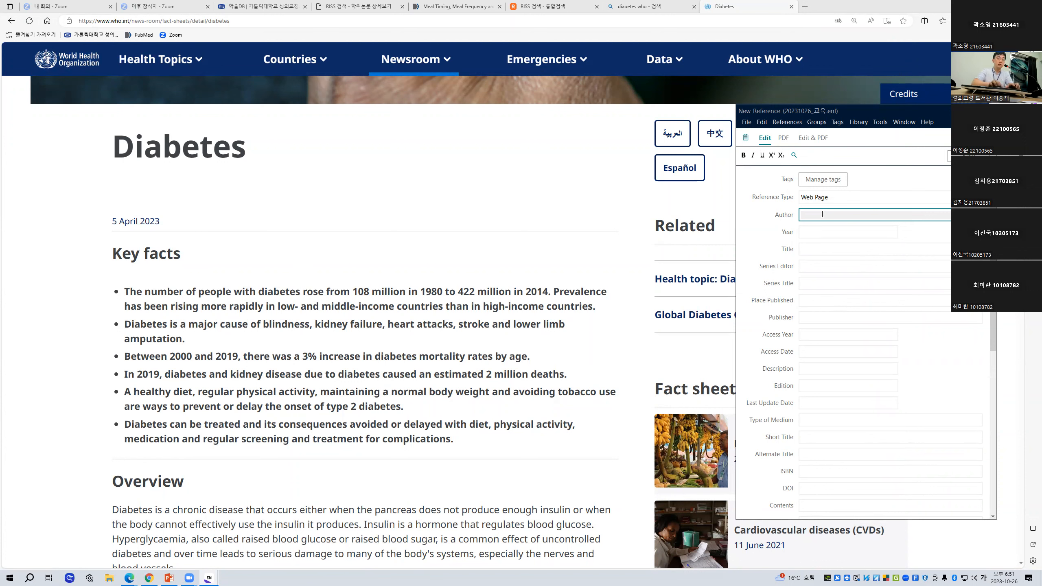
pyautogui.write('WHO,')
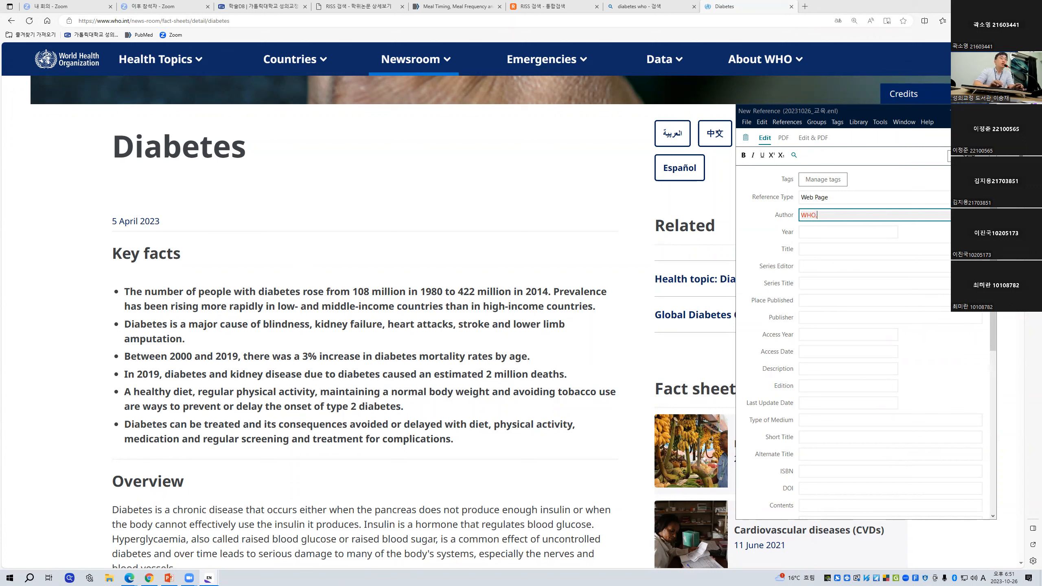
pyautogui.press('Tab')
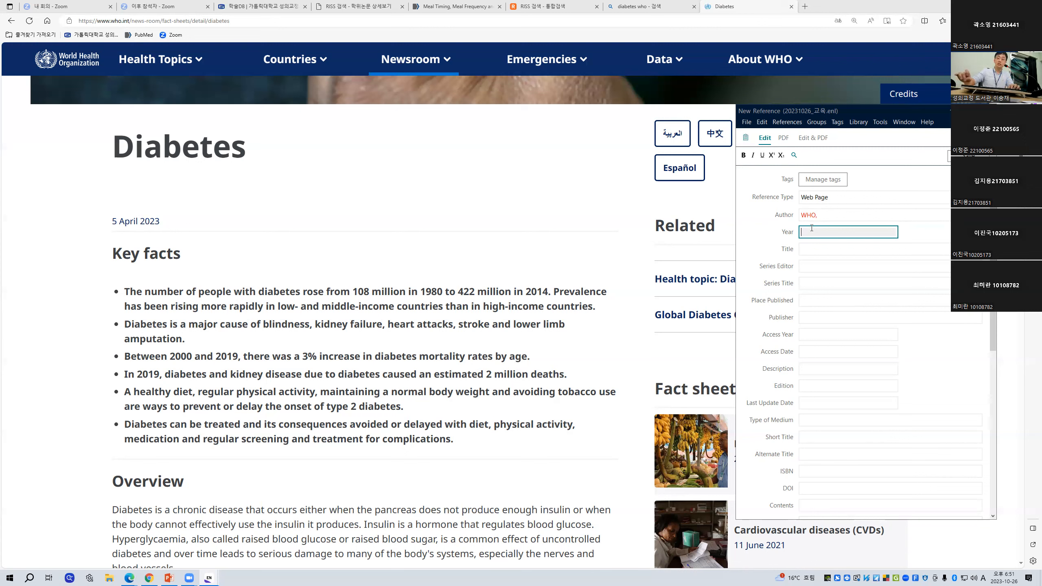
pyautogui.write('2023')
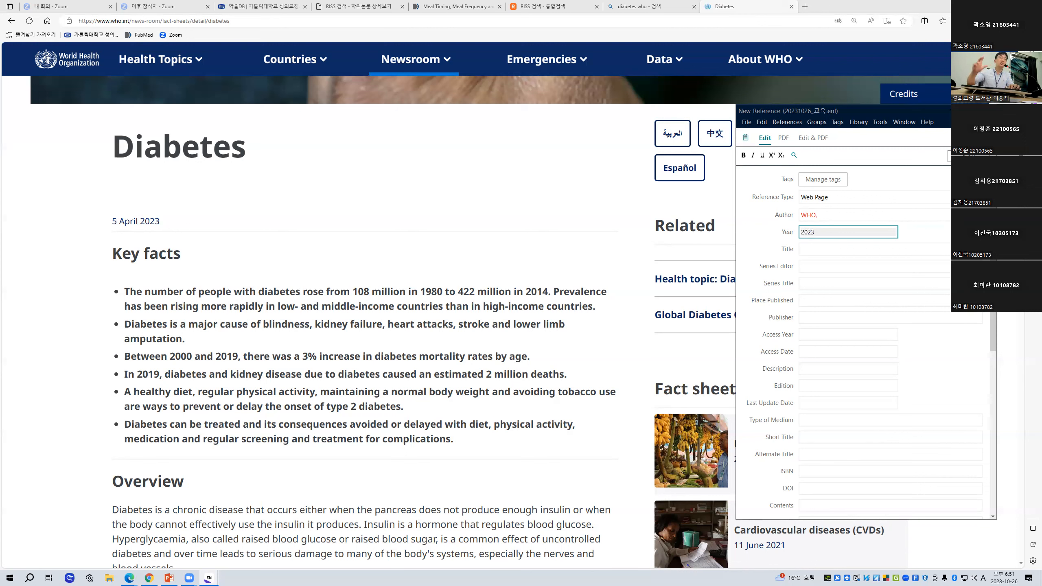
# Step: Copy the heading "Diabetes" from the WHO page into the reference's Title field
pyautogui.click(814, 252)
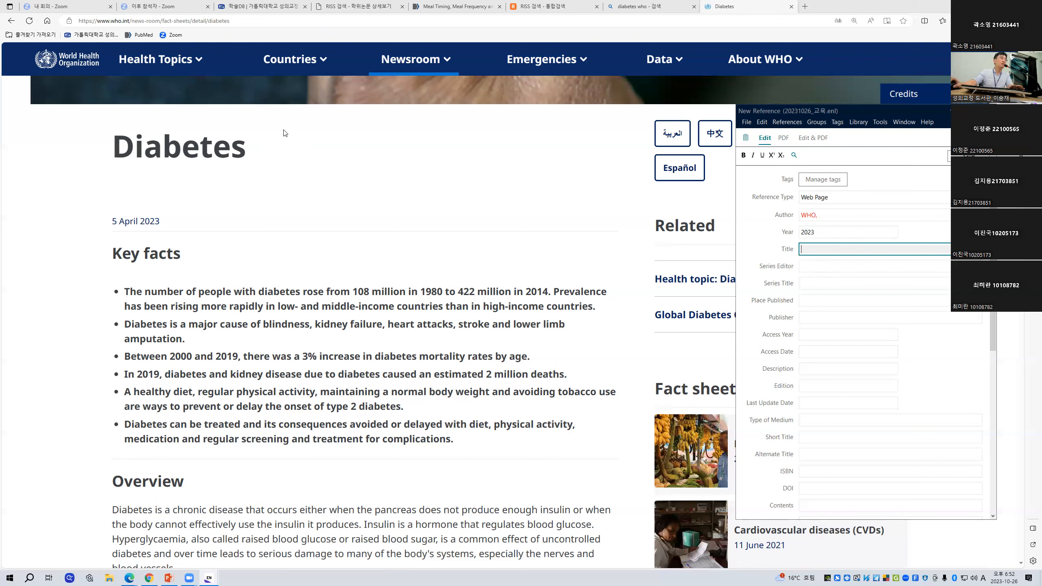
pyautogui.doubleClick(232, 160)
pyautogui.hotkey('ctrl', 'c')
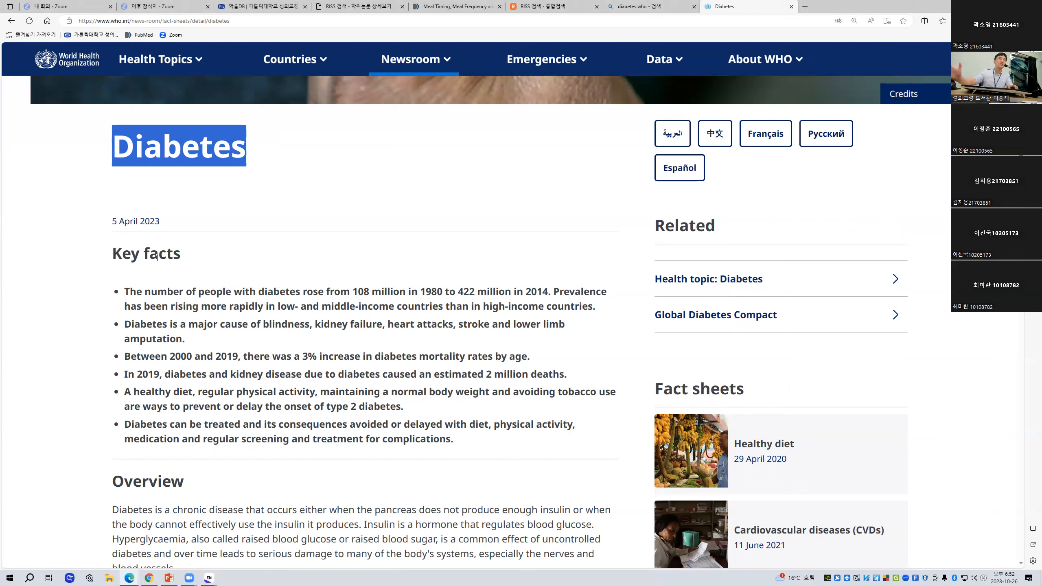
pyautogui.click(208, 578)
pyautogui.click(254, 542)
pyautogui.hotkey('ctrl', 'v')
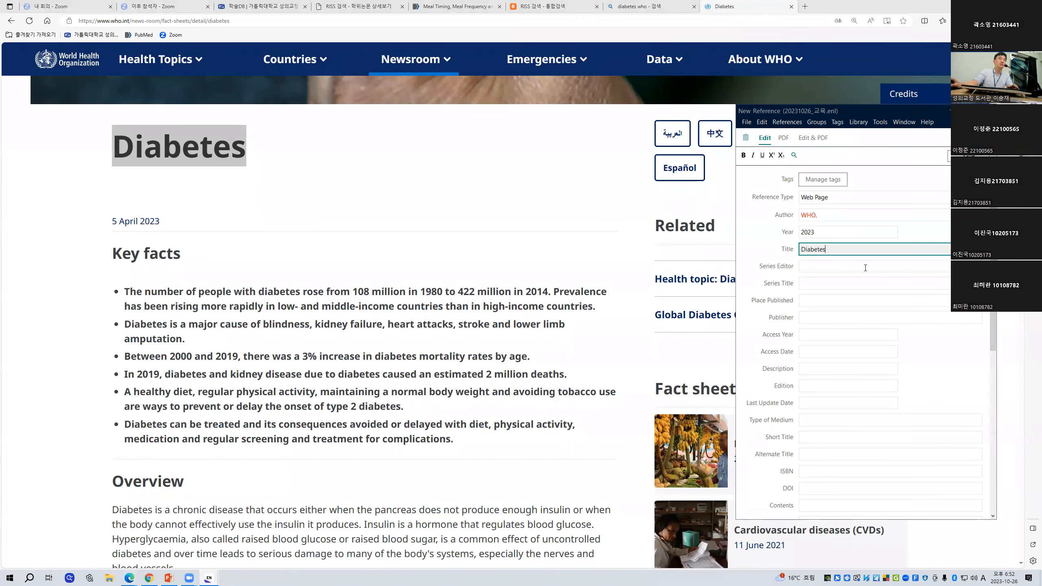
# Step: Set the reference's Place Published to Geneva and its Publisher to WHO
pyautogui.click(831, 302)
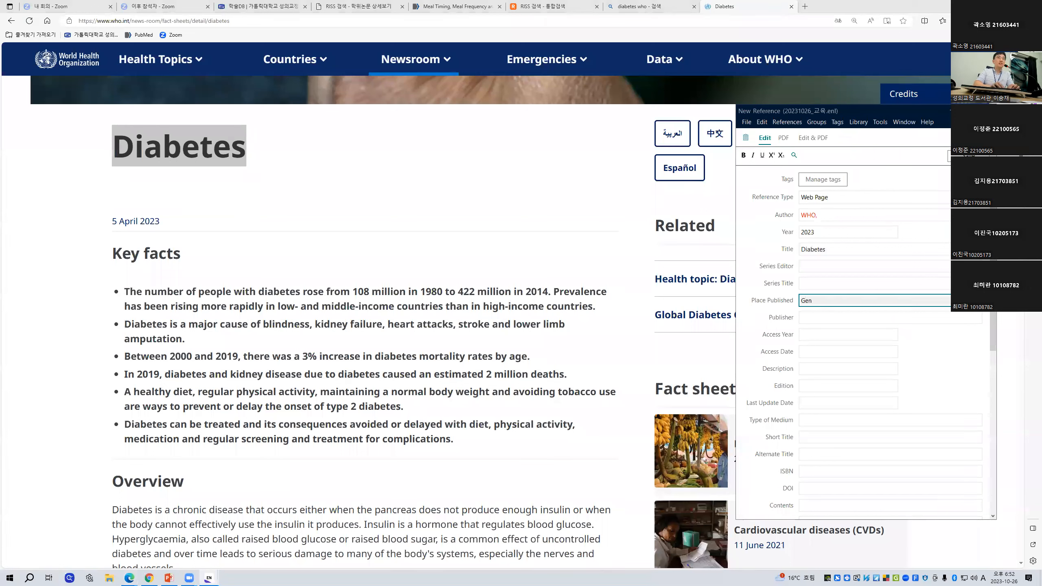
pyautogui.press('Tab')
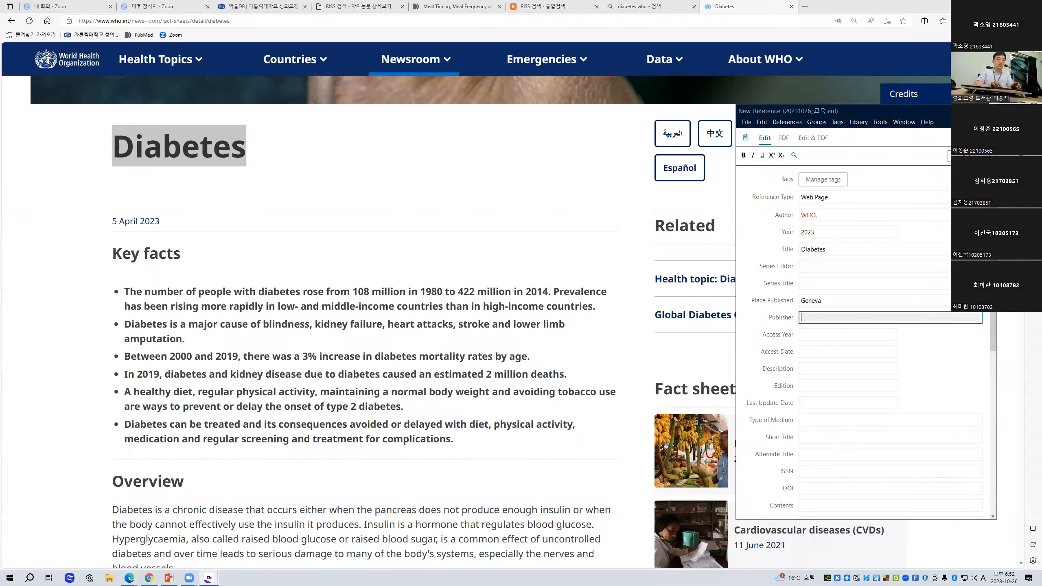
pyautogui.write('WHO')
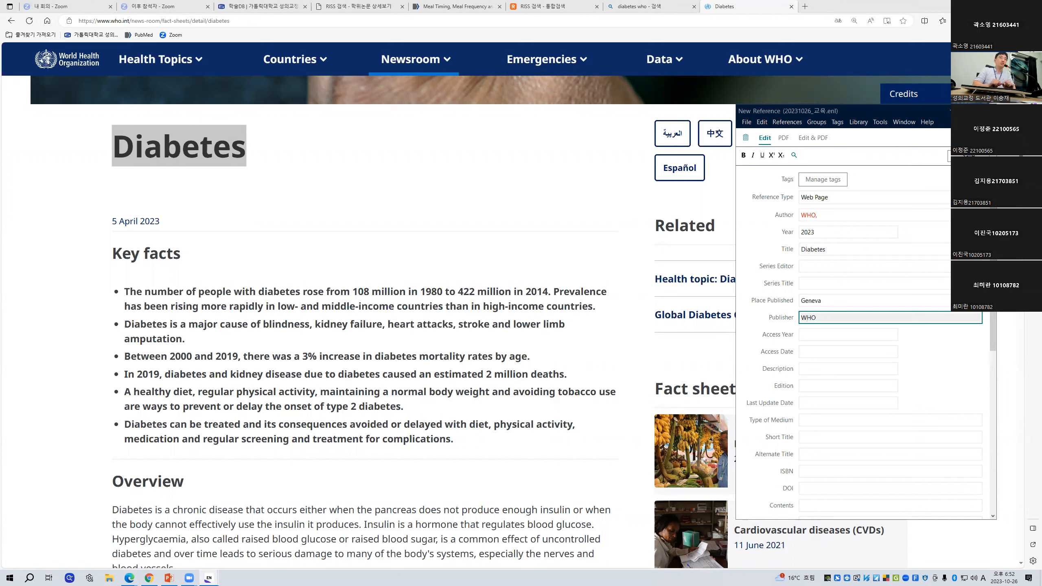
# Step: Set the web page reference's Access Year to 2023 and its Access Date to Oct 26
pyautogui.press('Tab')
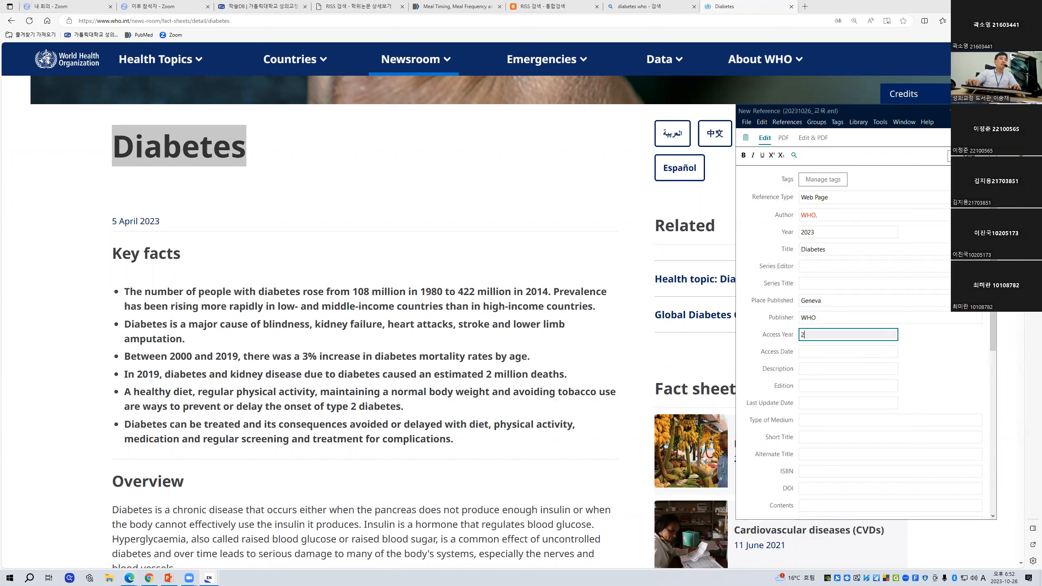
pyautogui.press('Tab')
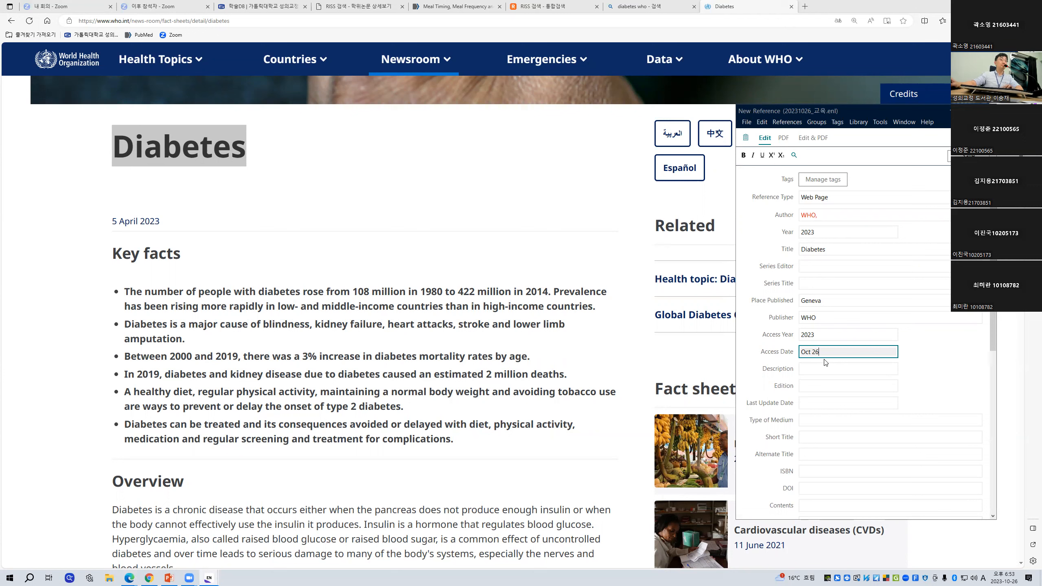
# Step: Copy the date "5 April 2023" from the WHO page into the reference's Last Update Date field
pyautogui.click(811, 401)
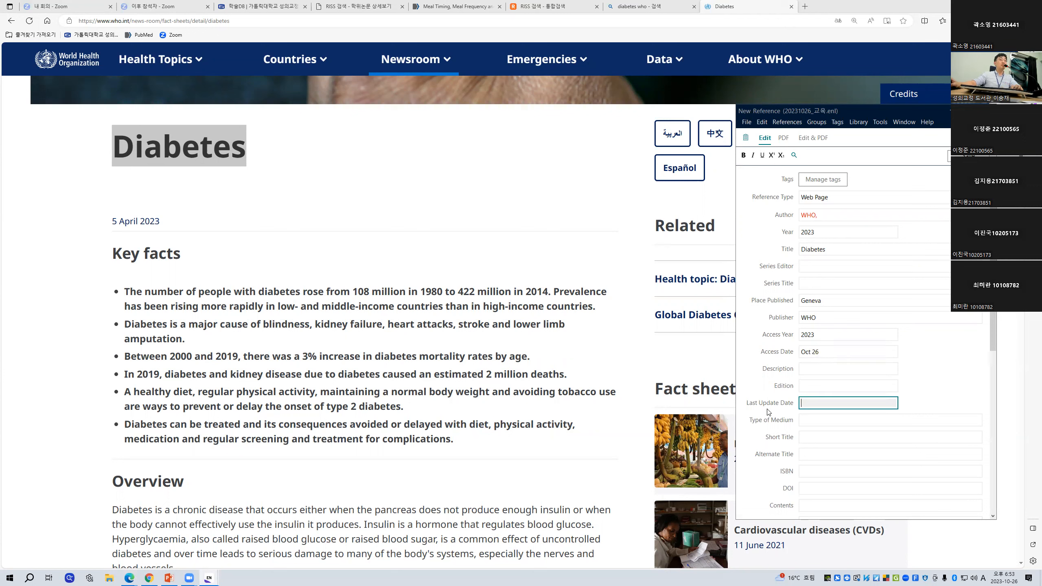
pyautogui.moveTo(166, 226); pyautogui.dragTo(112, 222)
pyautogui.hotkey('ctrl', 'c')
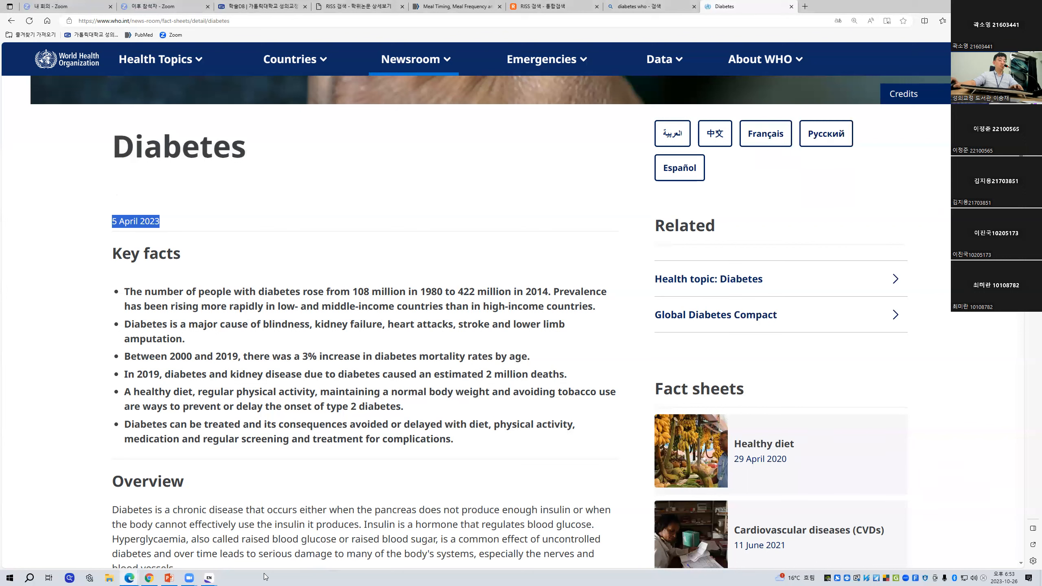
pyautogui.moveTo(209, 578)
pyautogui.click(209, 542)
pyautogui.hotkey('ctrl', 'v')
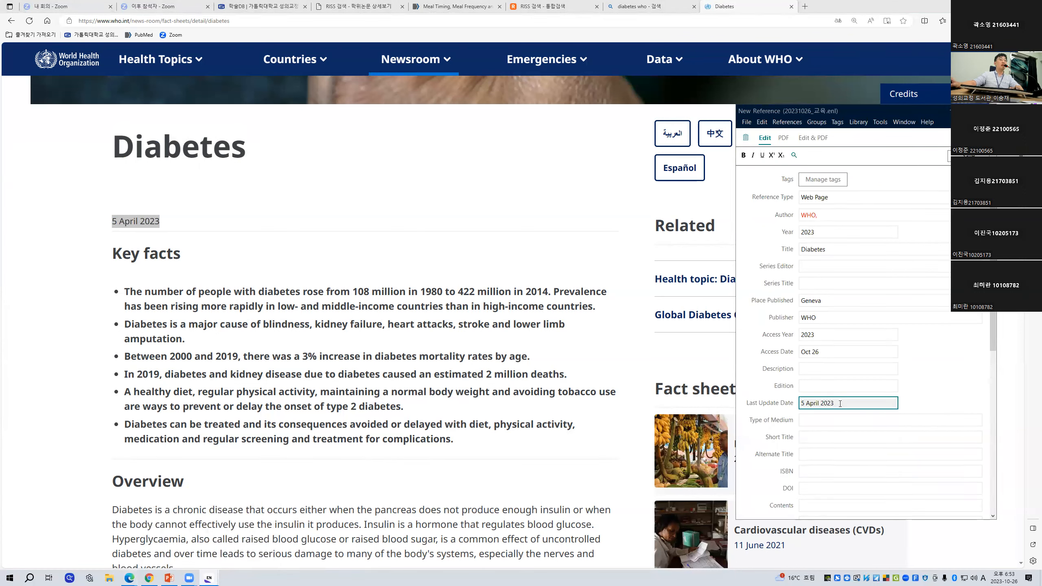
# Step: Copy the WHO Diabetes page's web address into the reference's URL field
pyautogui.scroll(-5, 840, 403)
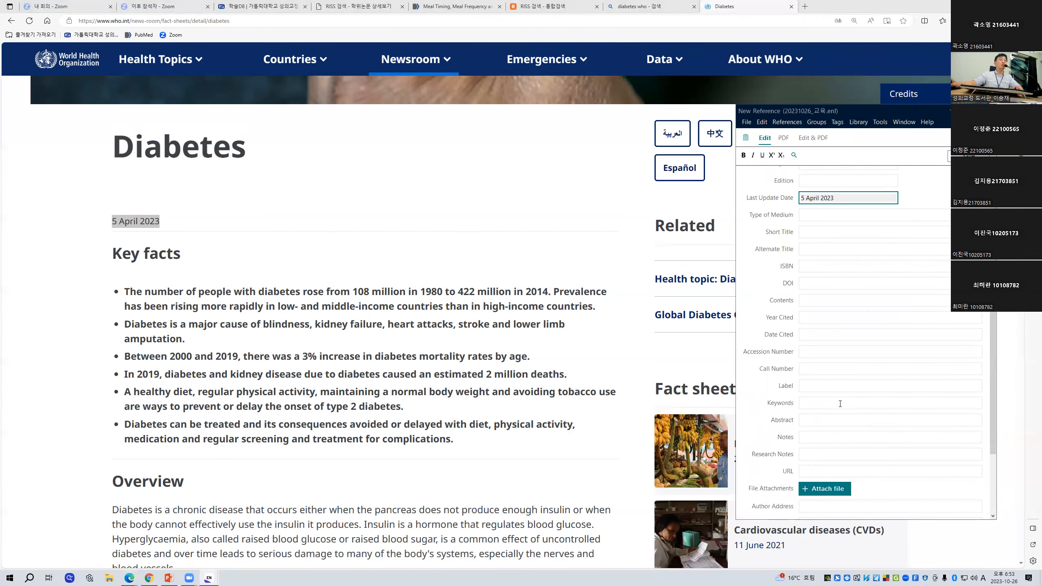
pyautogui.scroll(-2, 840, 403)
pyautogui.click(810, 413)
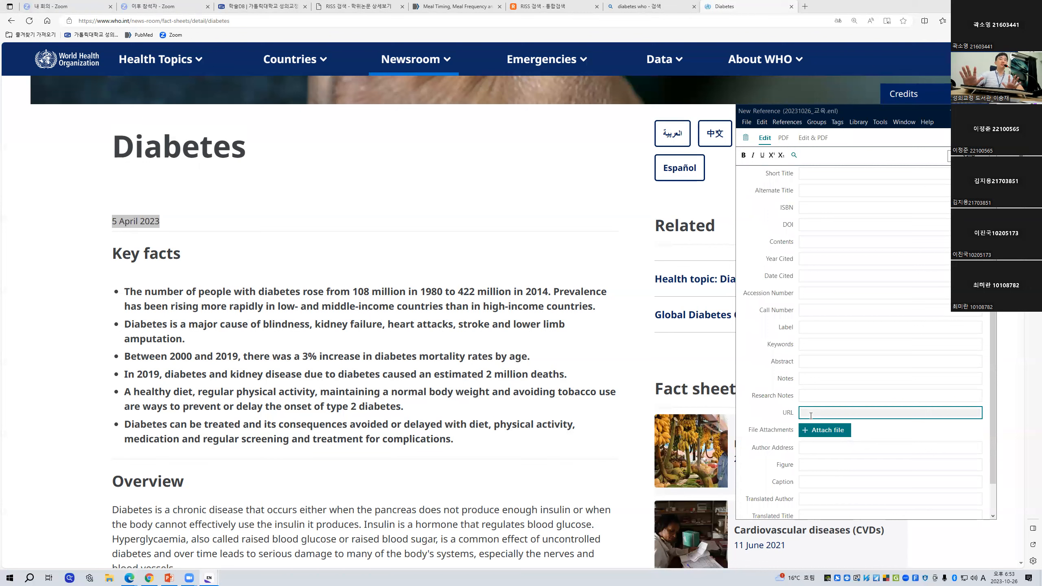
pyautogui.click(245, 24)
pyautogui.click(245, 24)
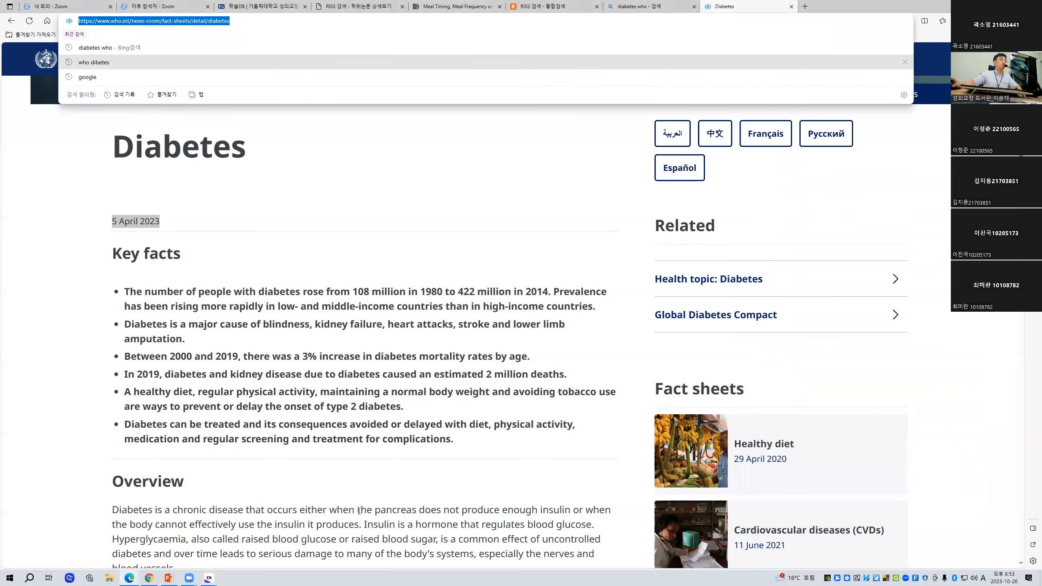
pyautogui.click(208, 577)
pyautogui.click(978, 416)
pyautogui.hotkey('ctrl', 'v')
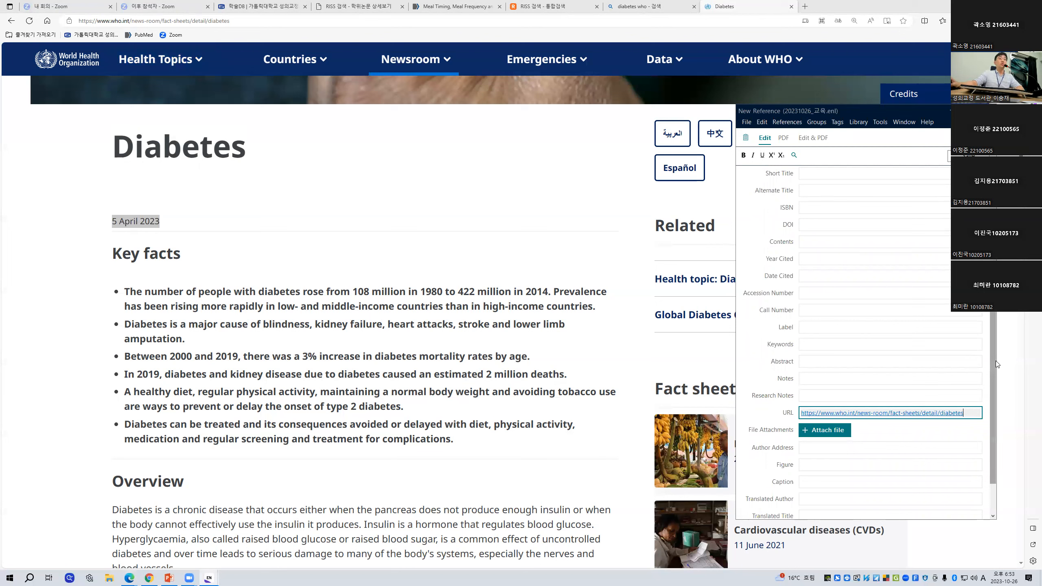
# Step: Save the completed Web Page reference in the library
pyautogui.moveTo(996, 361); pyautogui.dragTo(992, 222)
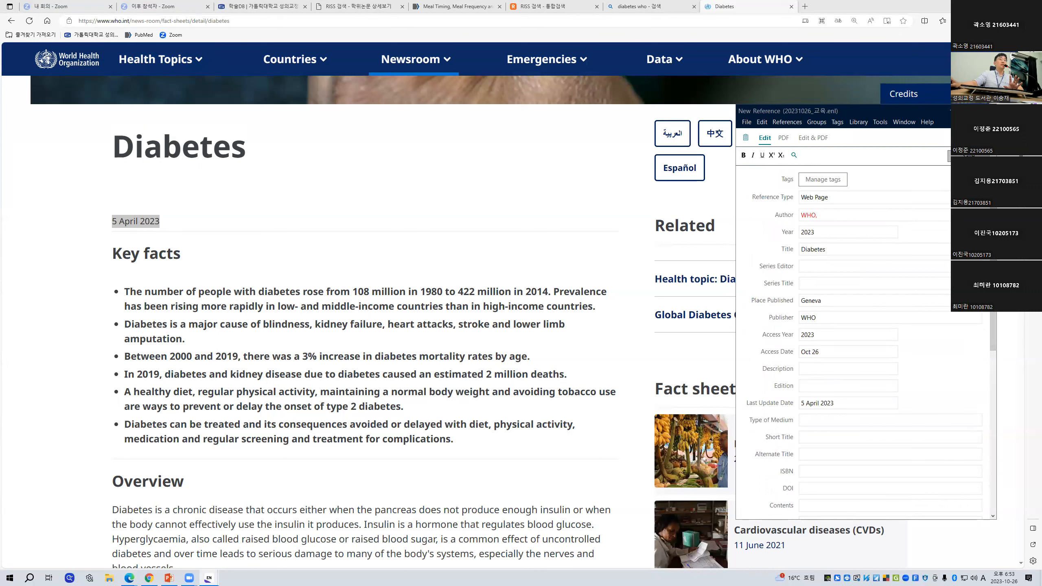
pyautogui.click(969, 156)
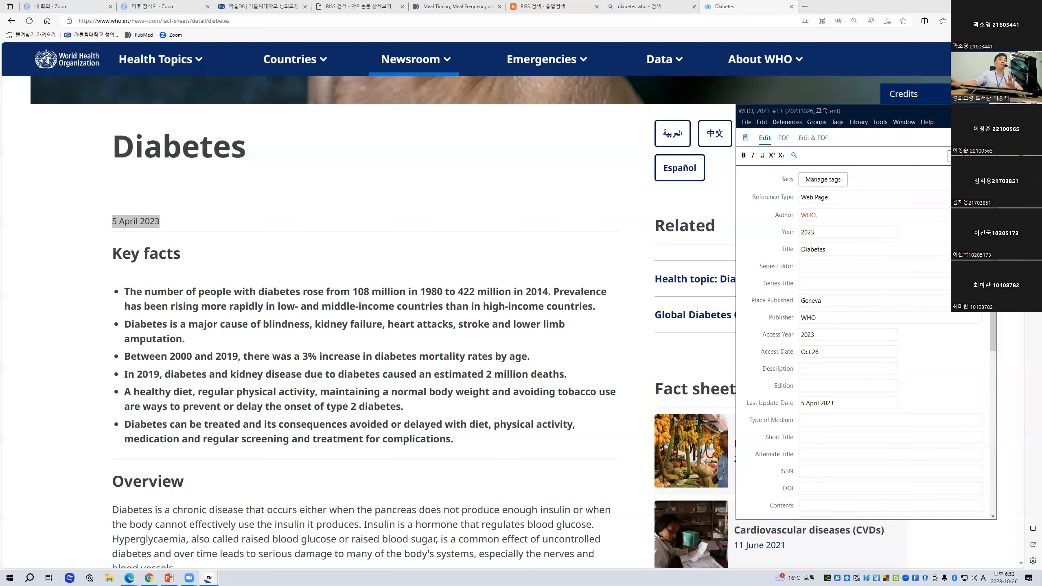
pyautogui.click(229, 21)
# Step: Show all references in the EndNote library and review the summary and formatted citation of the WHO Diabetes record
pyautogui.click(209, 578)
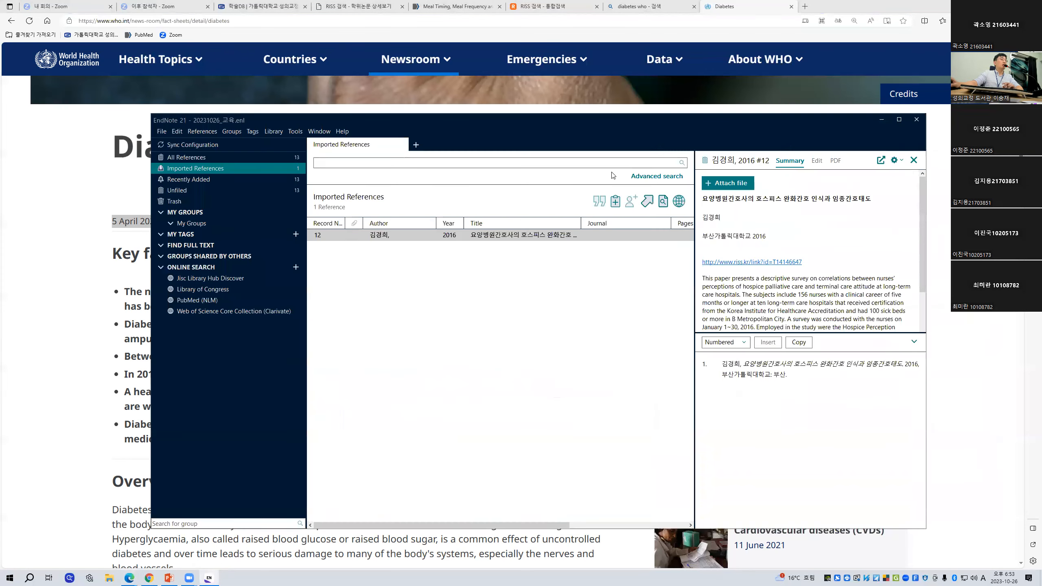
pyautogui.click(264, 157)
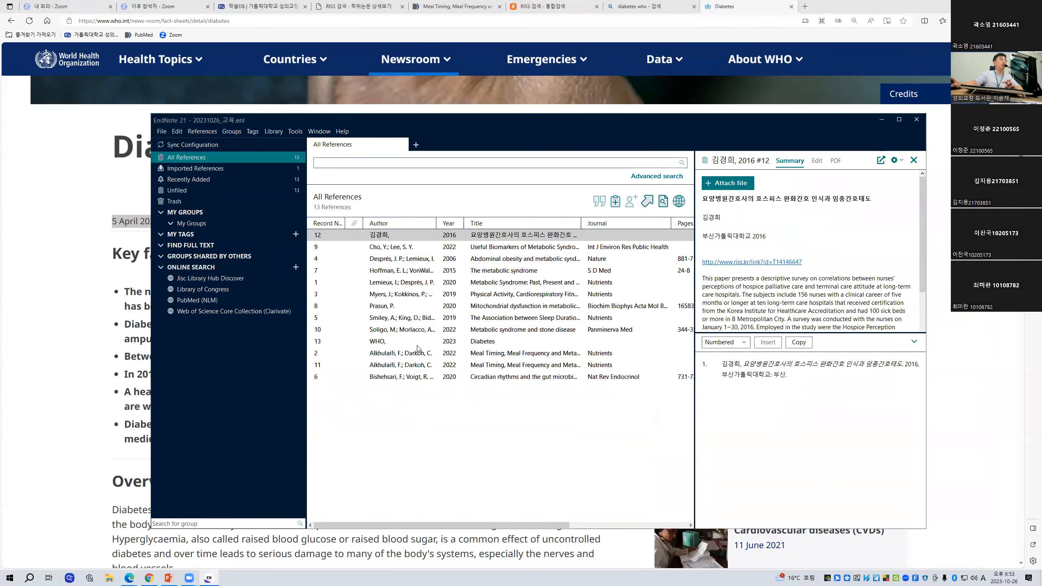
pyautogui.click(372, 342)
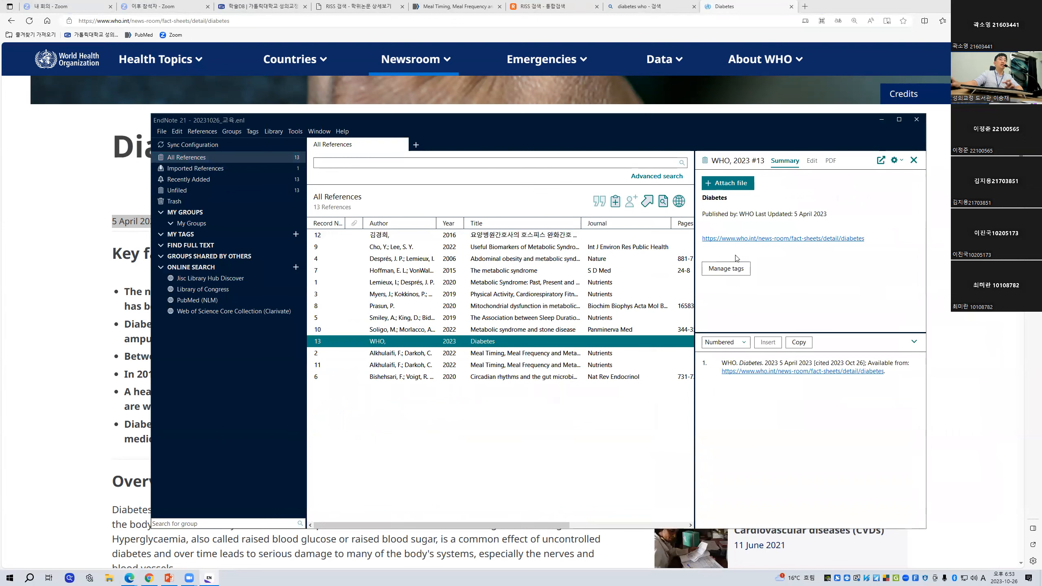
pyautogui.click(701, 198)
pyautogui.moveTo(813, 215); pyautogui.dragTo(702, 196)
pyautogui.click(762, 209)
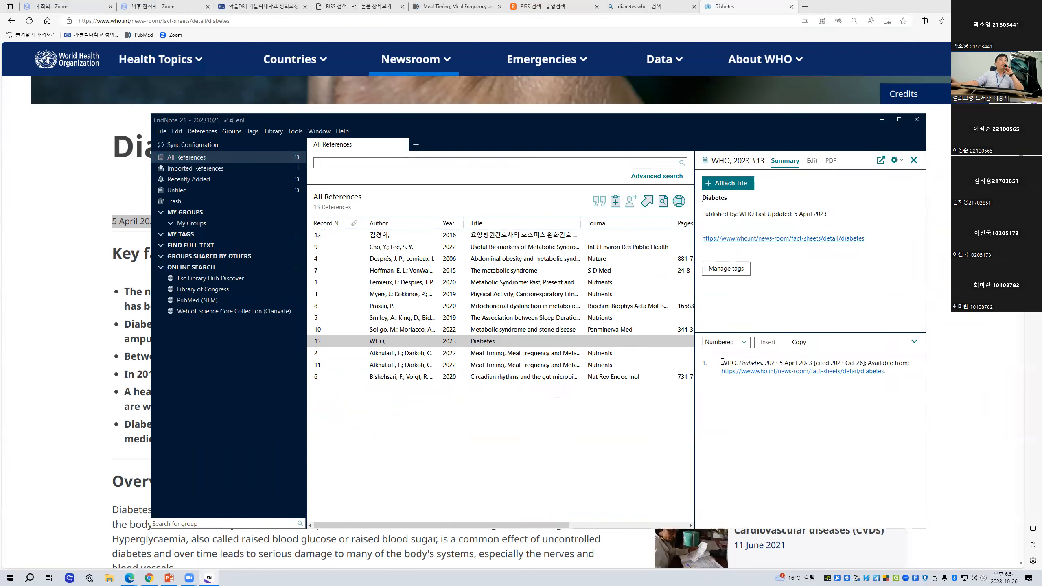
pyautogui.moveTo(719, 359); pyautogui.dragTo(886, 372)
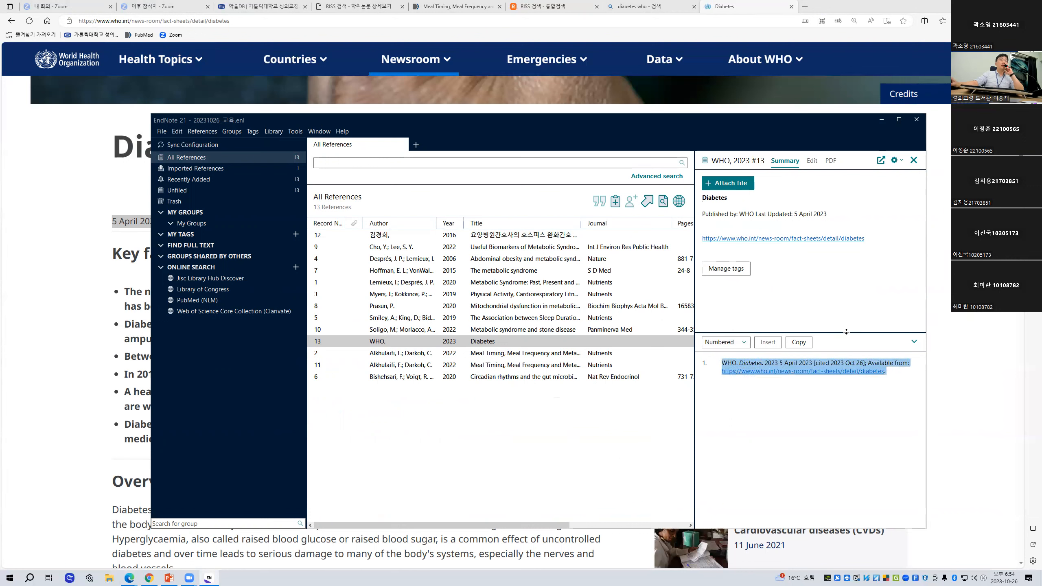
# Step: Resize the citation preview and examine the update date and cited date in the WHO Diabetes reference's formatted citation
pyautogui.moveTo(846, 332); pyautogui.dragTo(854, 521)
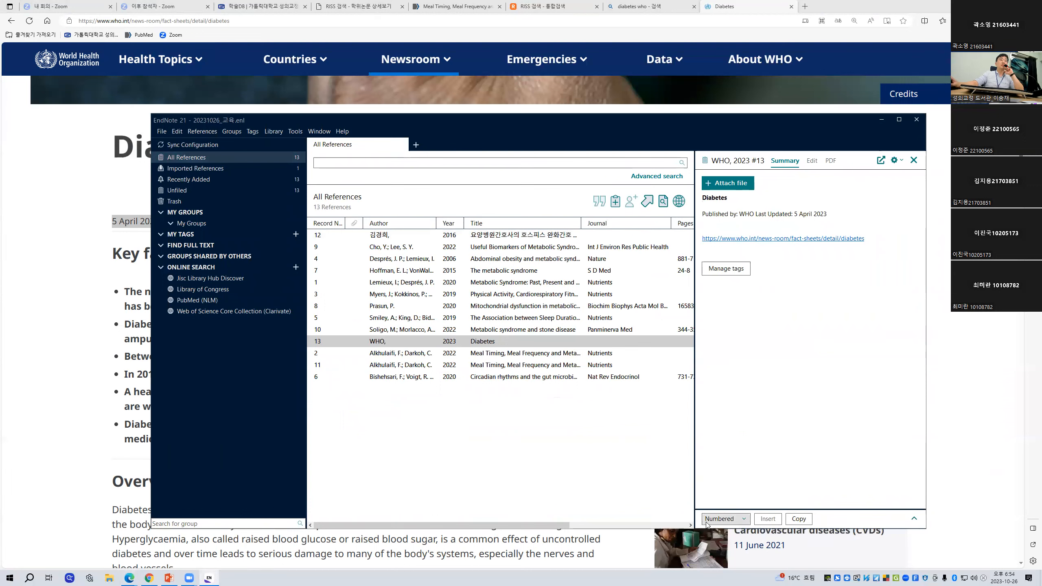
pyautogui.moveTo(841, 509); pyautogui.dragTo(842, 381)
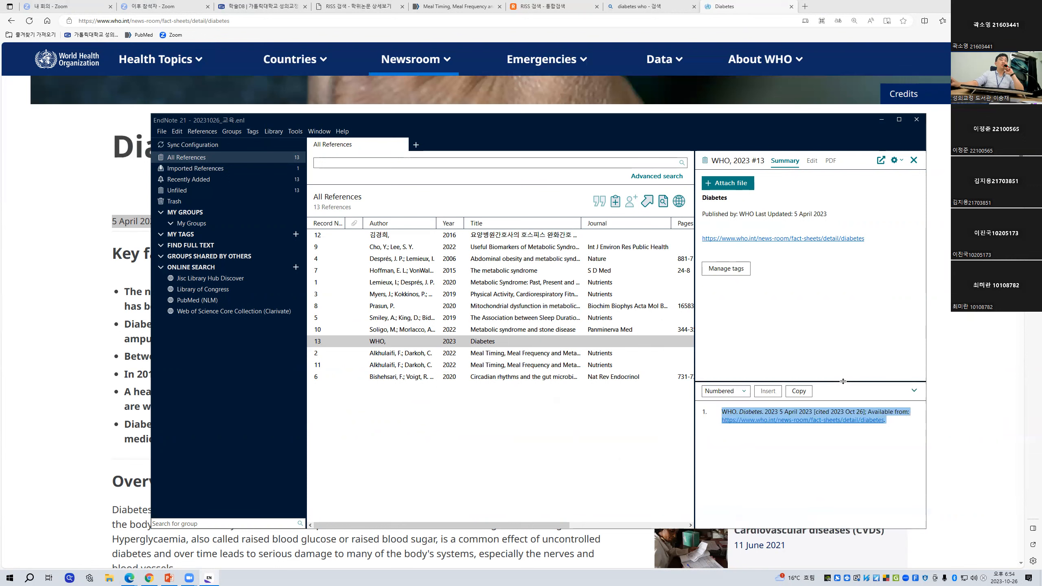
pyautogui.click(891, 412)
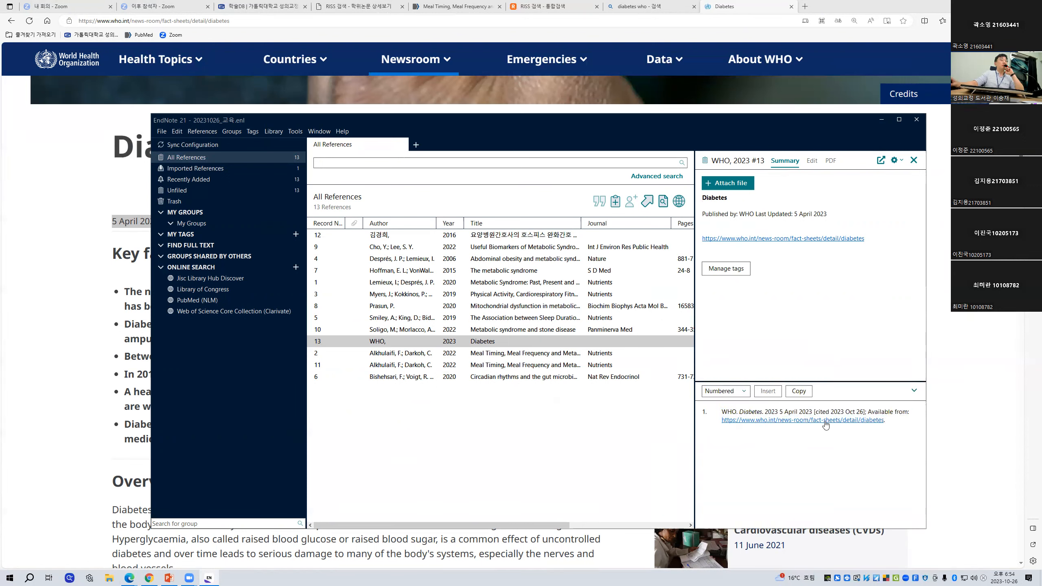
pyautogui.click(499, 342)
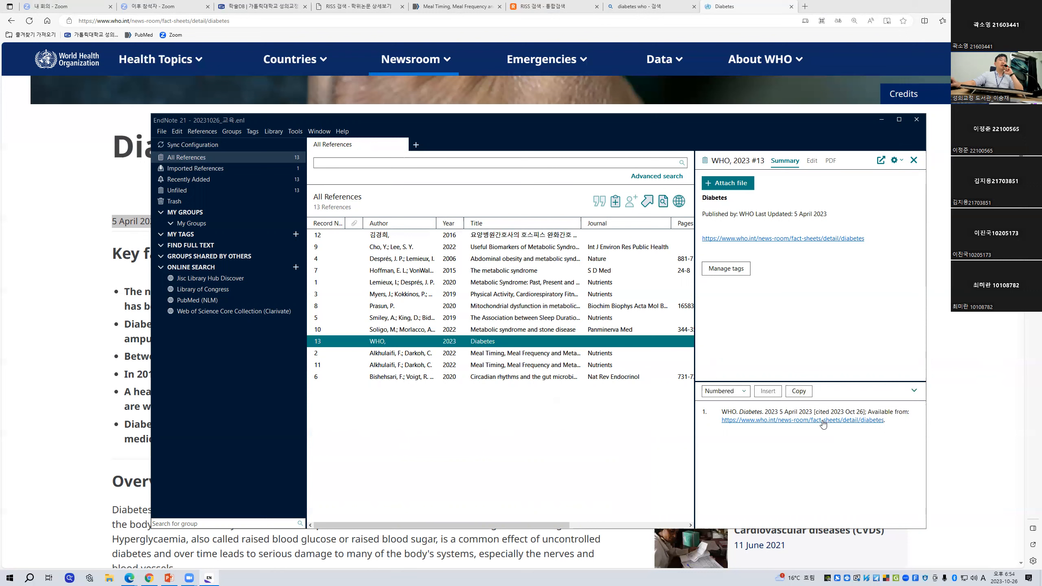
pyautogui.click(747, 416)
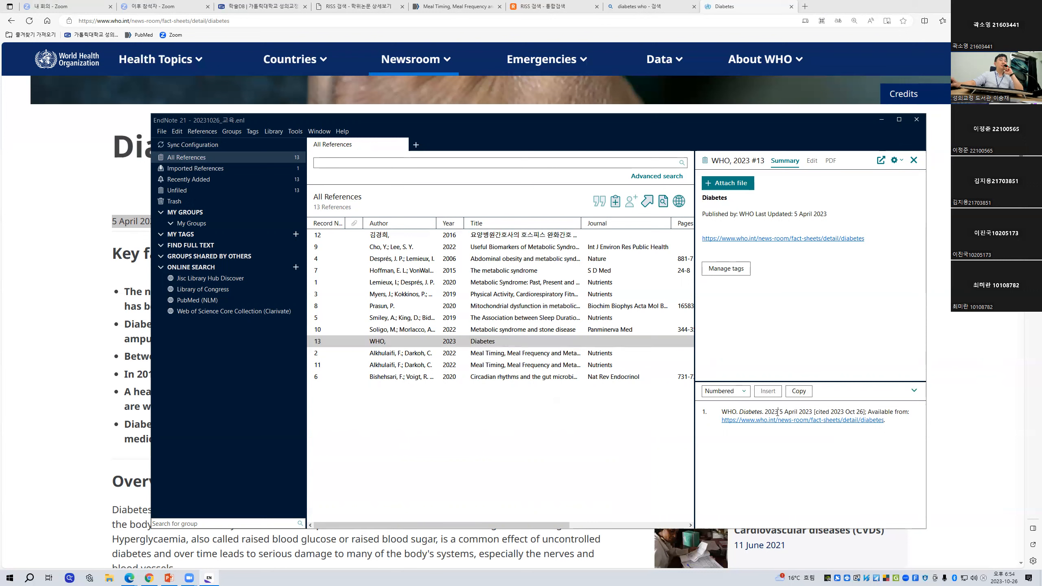
pyautogui.moveTo(778, 412); pyautogui.dragTo(866, 413)
pyautogui.click(836, 411)
pyautogui.click(895, 411)
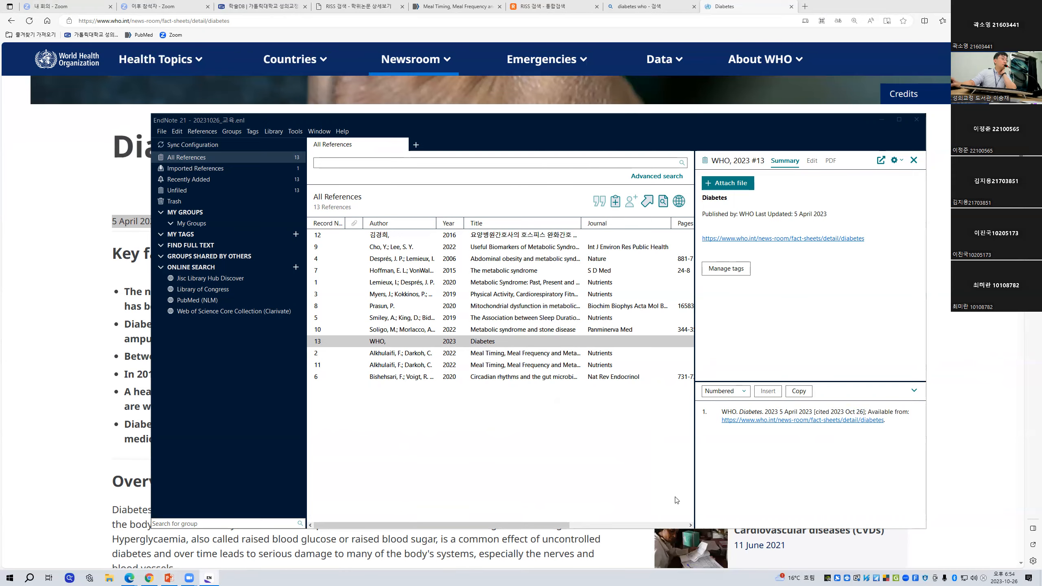
# Step: Switch to the slide show and advance to the slide on collecting search results from Google Scholar
pyautogui.hotkey('alt', 'Tab')
pyautogui.click(949, 567)
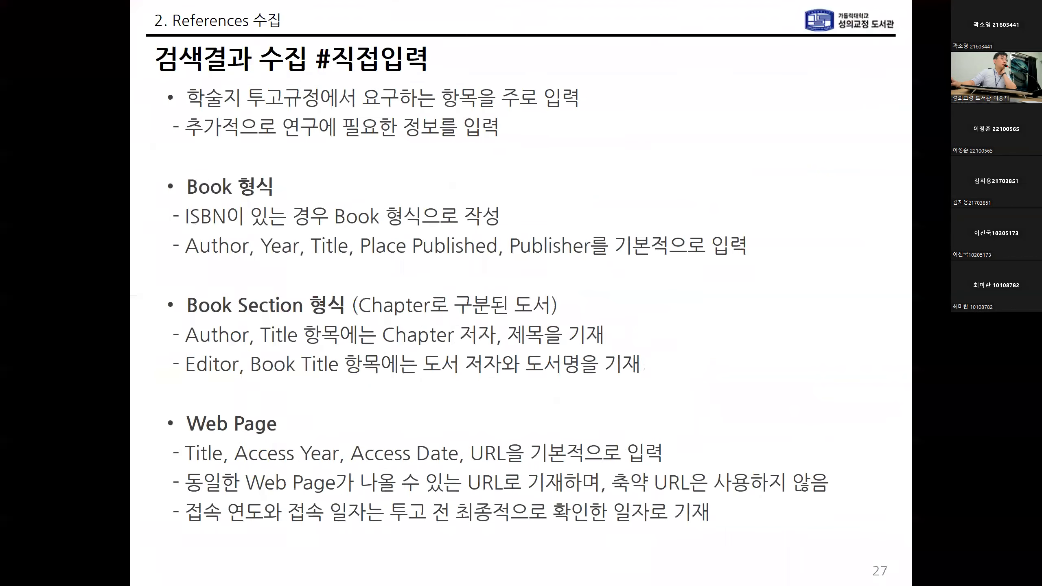
pyautogui.press('Right')
# Step: Using the highlighter, mark the slide's Google 학술검색 title, menu icon, 설정, EndNote import option, 저장 button and "EndNote로 가져오기" link
pyautogui.rightClick(953, 359)
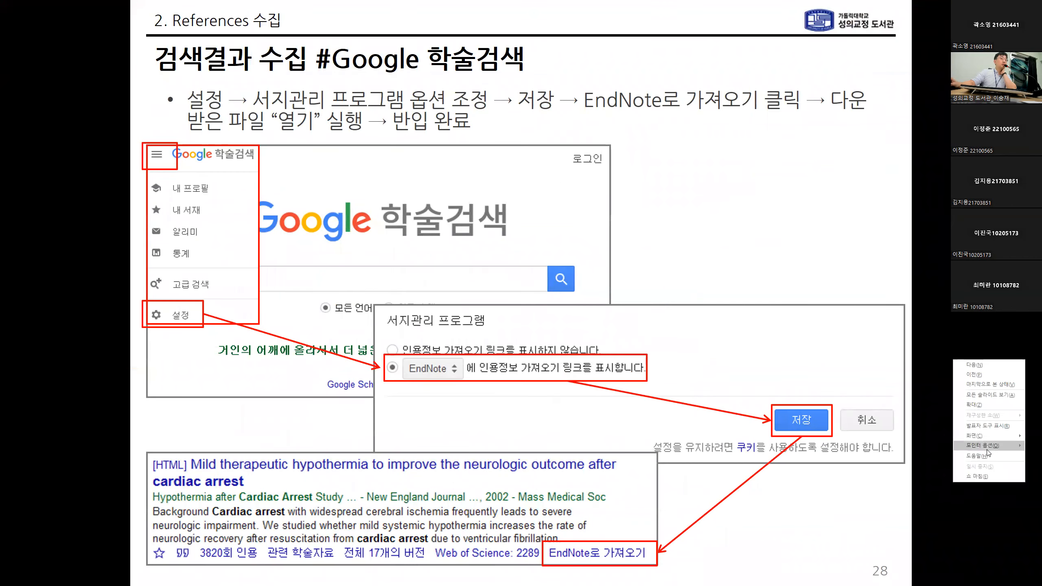
pyautogui.moveTo(987, 451)
pyautogui.click(925, 468)
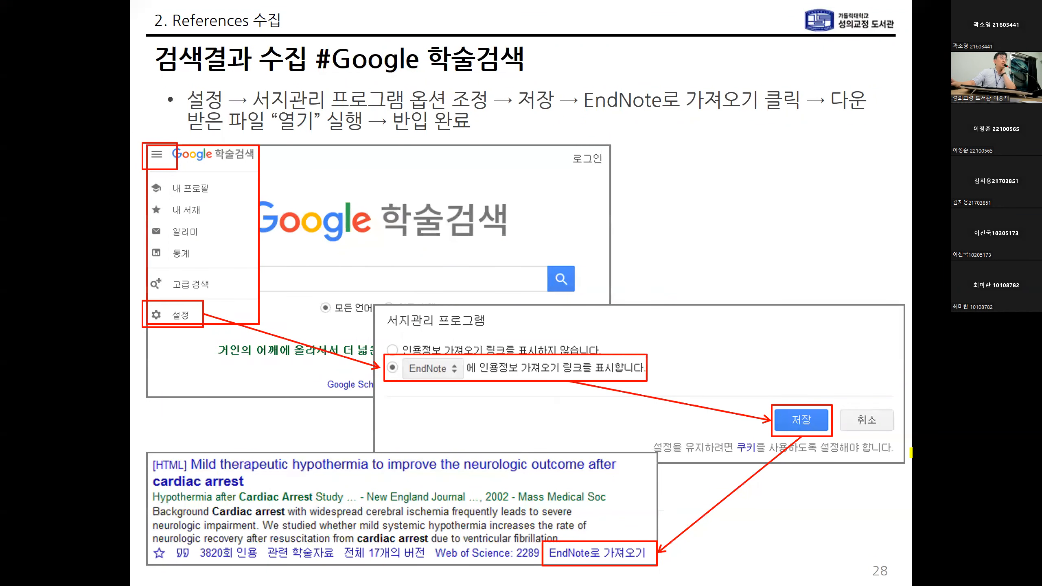
pyautogui.moveTo(327, 69); pyautogui.dragTo(522, 65)
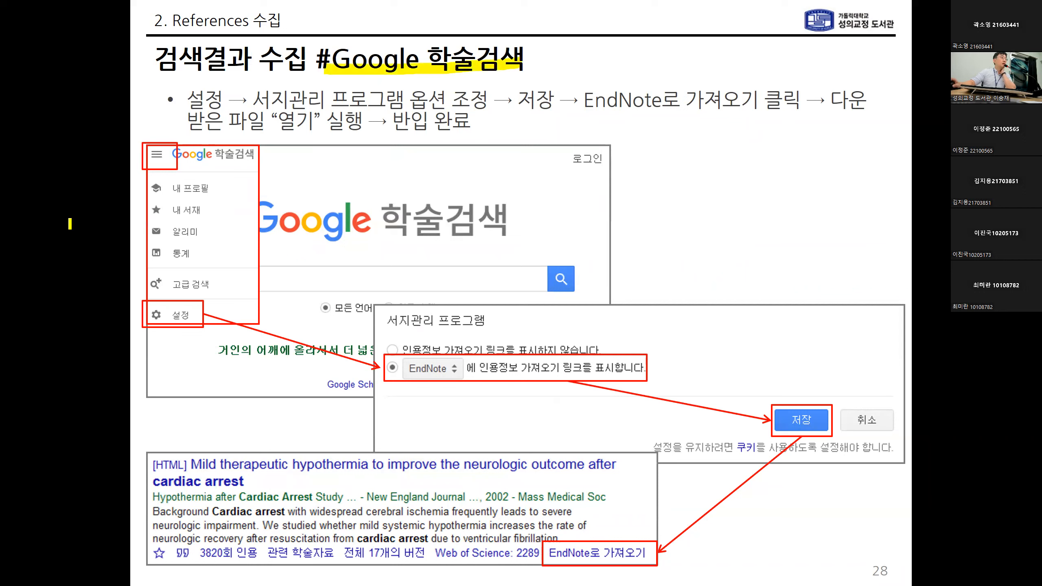
pyautogui.moveTo(259, 160)
pyautogui.mouseDown()
pyautogui.moveTo(161, 166)
pyautogui.moveTo(168, 132)
pyautogui.moveTo(174, 159)
pyautogui.mouseUp()
pyautogui.moveTo(152, 312); pyautogui.dragTo(187, 313)
pyautogui.moveTo(400, 368); pyautogui.dragTo(643, 368)
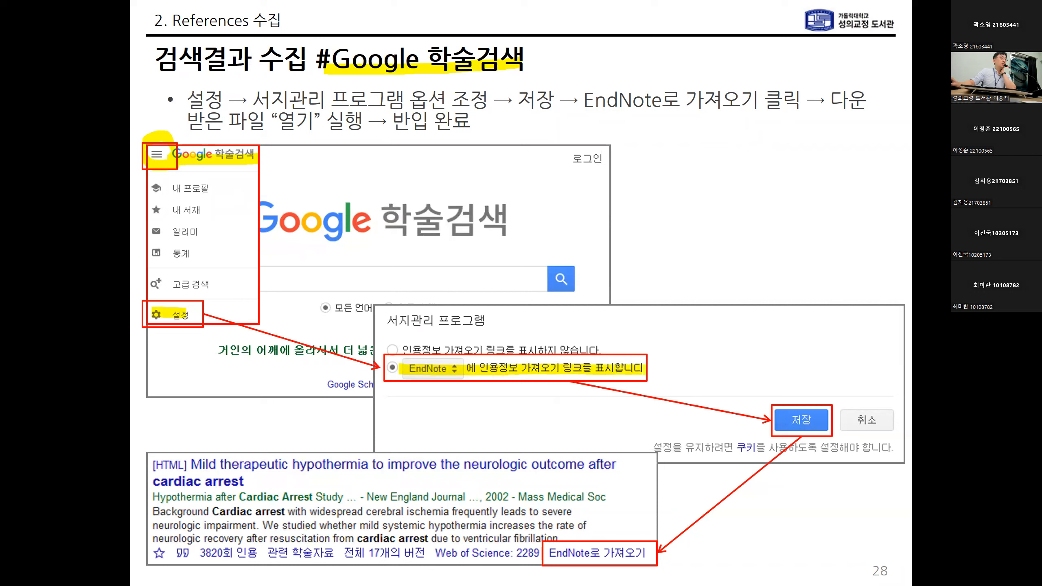
pyautogui.moveTo(835, 436); pyautogui.dragTo(670, 434)
pyautogui.moveTo(770, 423); pyautogui.dragTo(824, 431)
pyautogui.moveTo(550, 554); pyautogui.dragTo(656, 554)
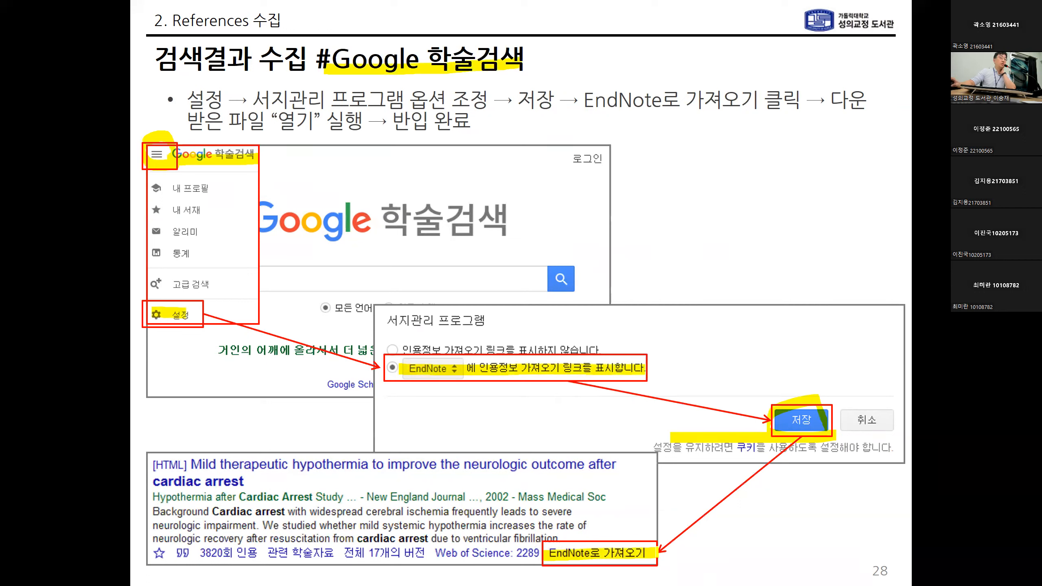
pyautogui.moveTo(593, 545); pyautogui.dragTo(619, 527)
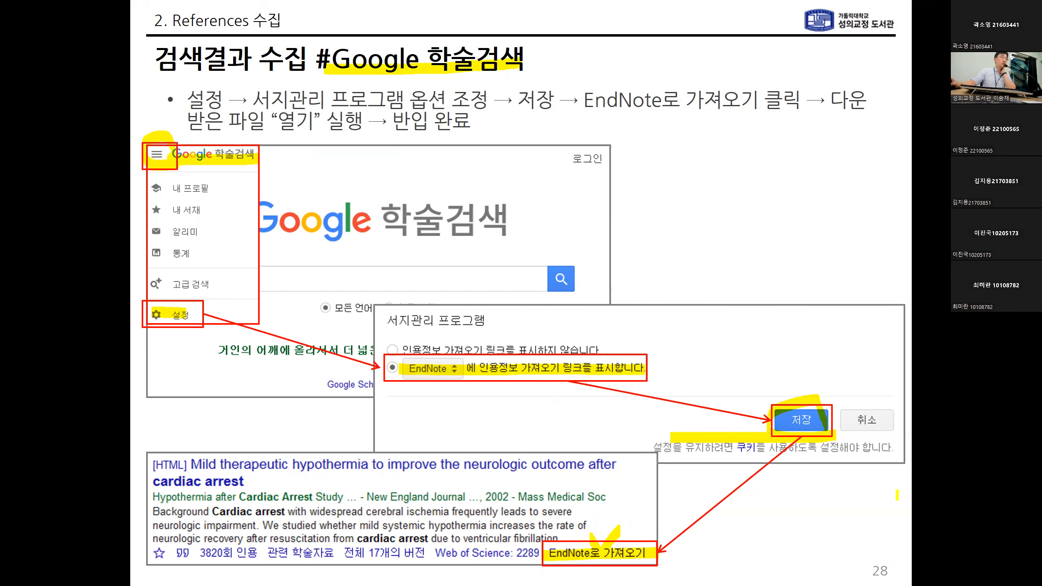
# Step: On the following slide about missing journal names, highlight "Journal명이 누락되는 경우" and draw an arrow down beside the filter download instructions
pyautogui.press('Right')
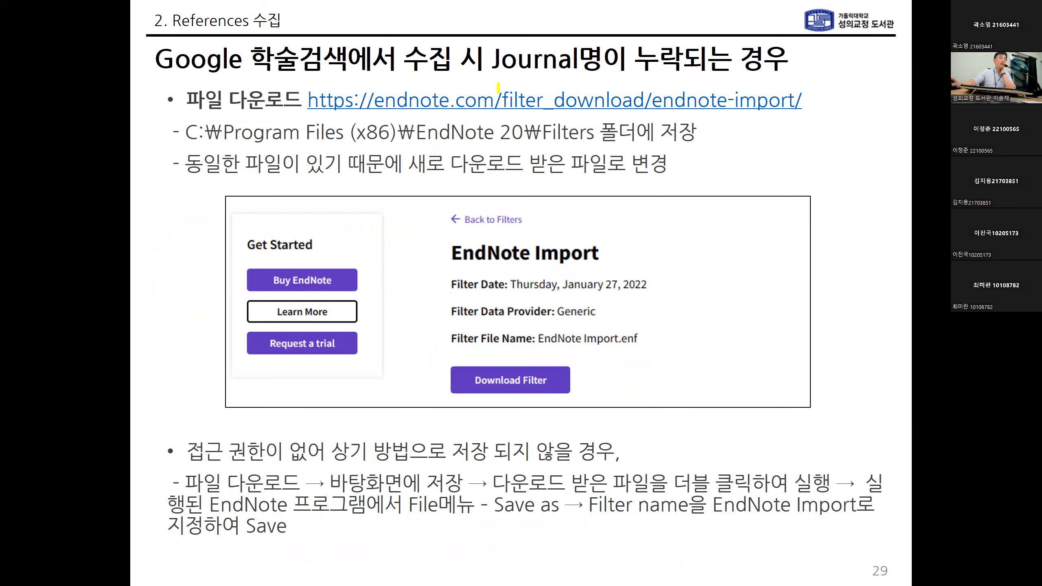
pyautogui.moveTo(490, 66); pyautogui.dragTo(789, 63)
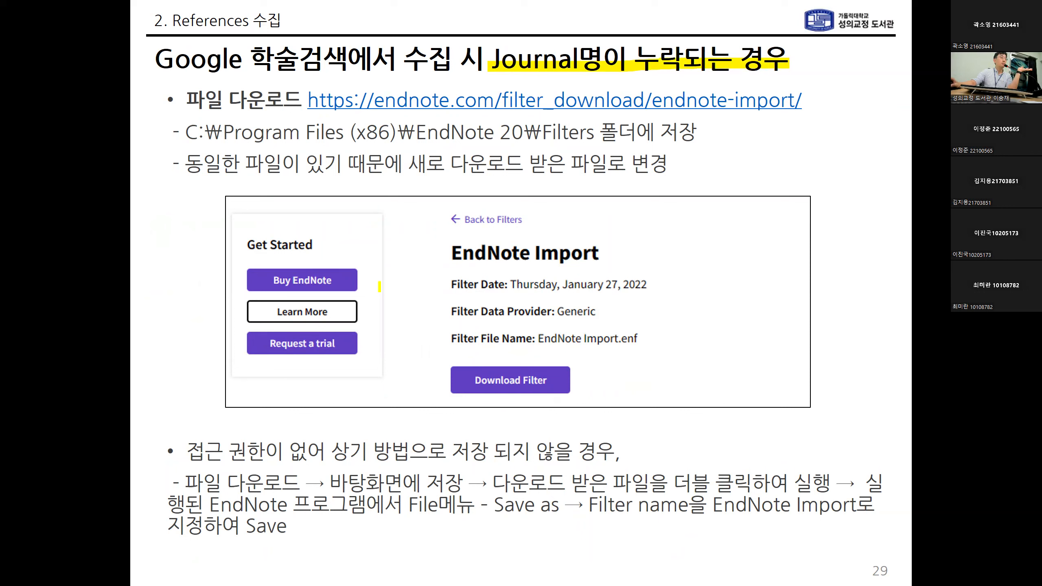
pyautogui.moveTo(161, 124)
pyautogui.mouseDown()
pyautogui.moveTo(140, 425)
pyautogui.moveTo(164, 392)
pyautogui.mouseUp()
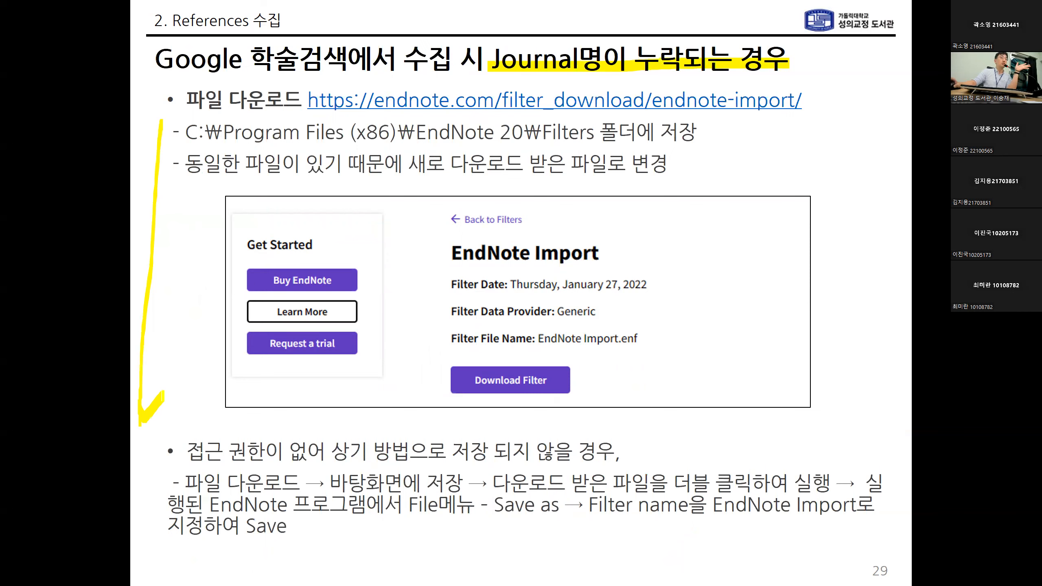
# Step: Highlight ONLINE SEARCH on the following EndNote Online Search slide and switch to the EndNote library
pyautogui.press('Right')
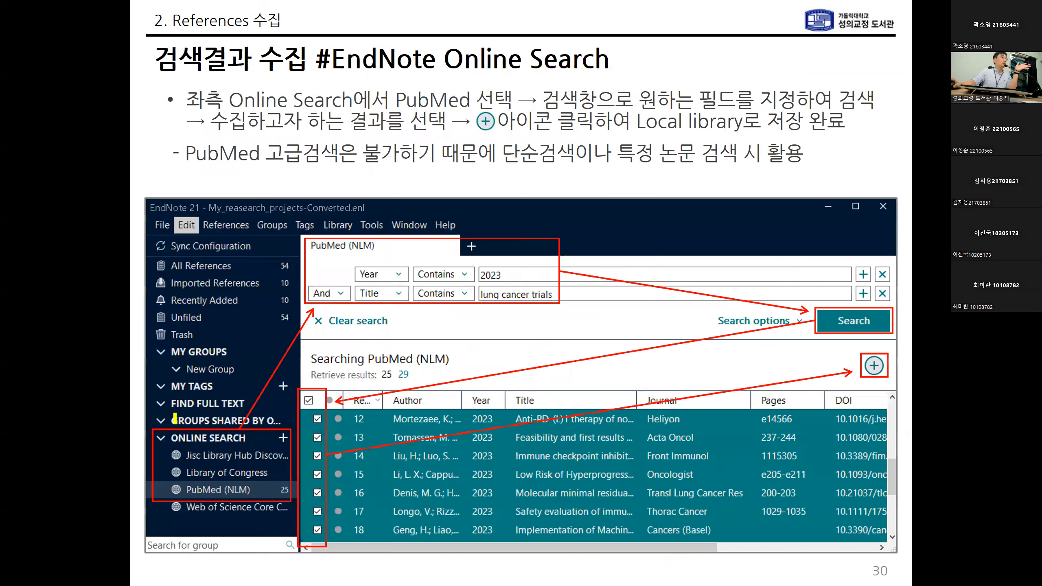
pyautogui.moveTo(159, 439); pyautogui.dragTo(263, 439)
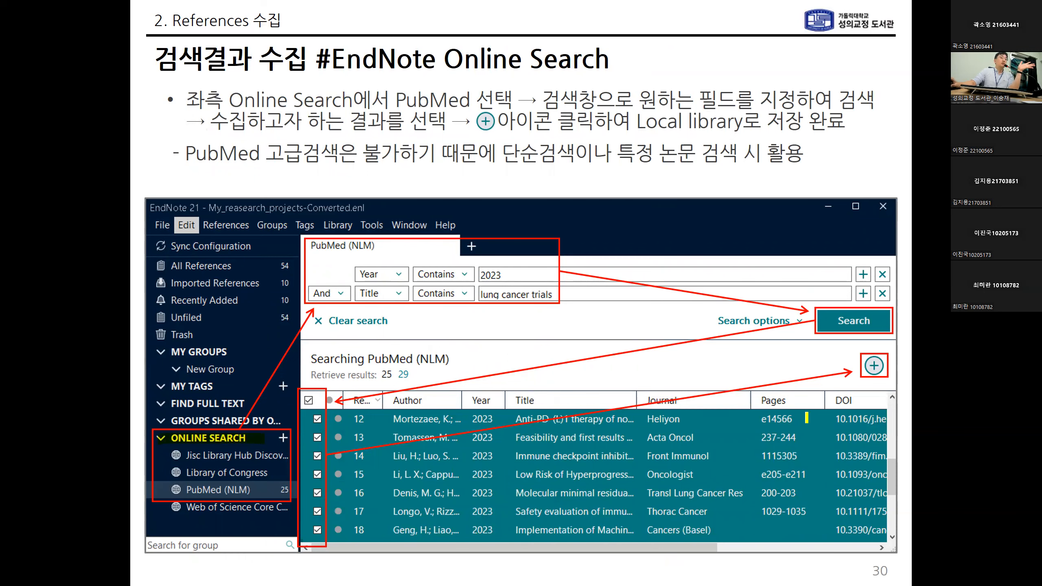
pyautogui.hotkey('alt', 'Tab')
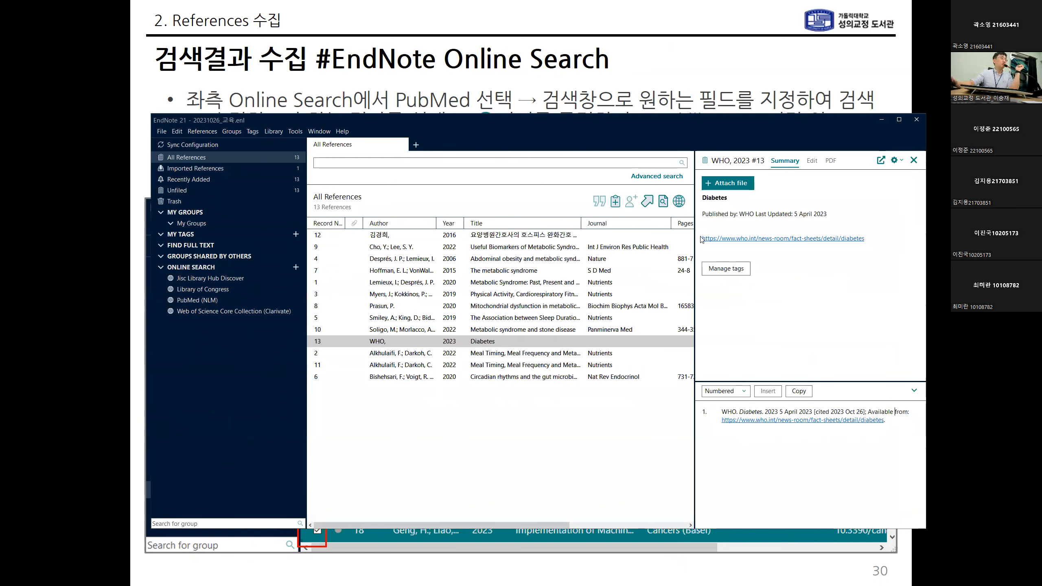
# Step: Show the Online Search group and open the PubMed (NLM) search form
pyautogui.click(199, 270)
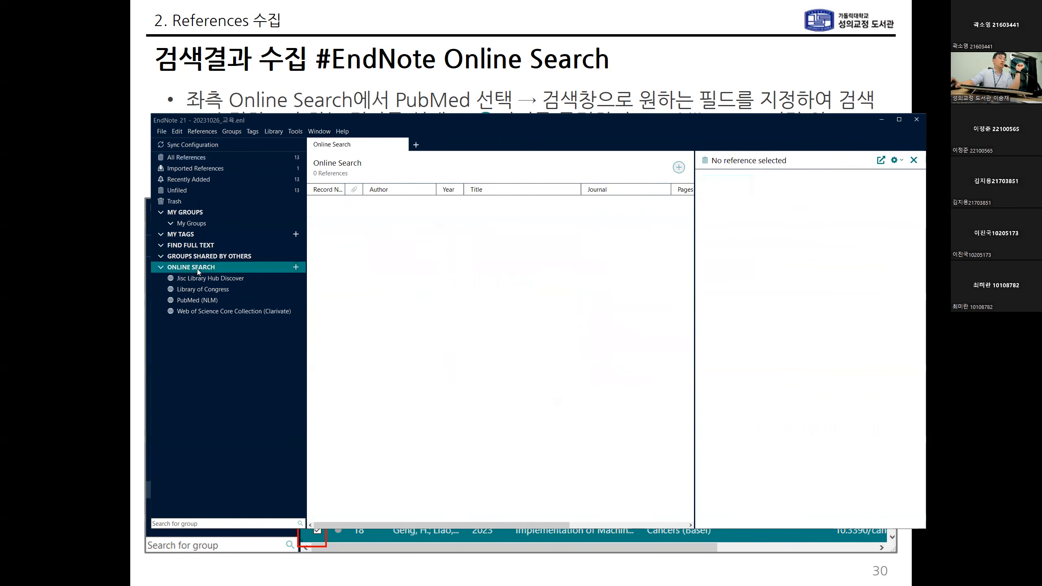
pyautogui.click(204, 300)
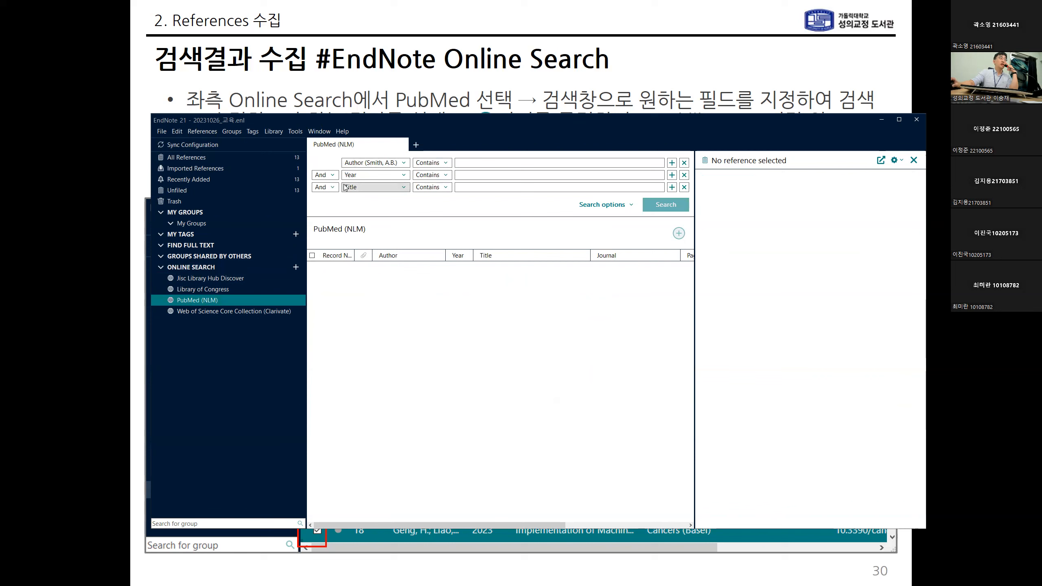
# Step: Return to all references, search the library for 2016, and clear the search
pyautogui.click(227, 159)
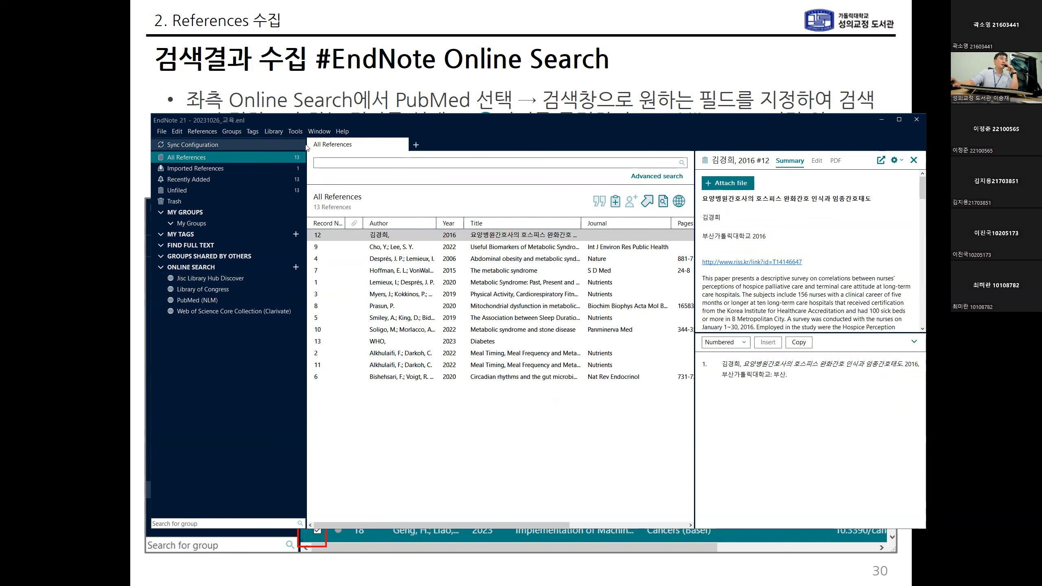
pyautogui.click(336, 163)
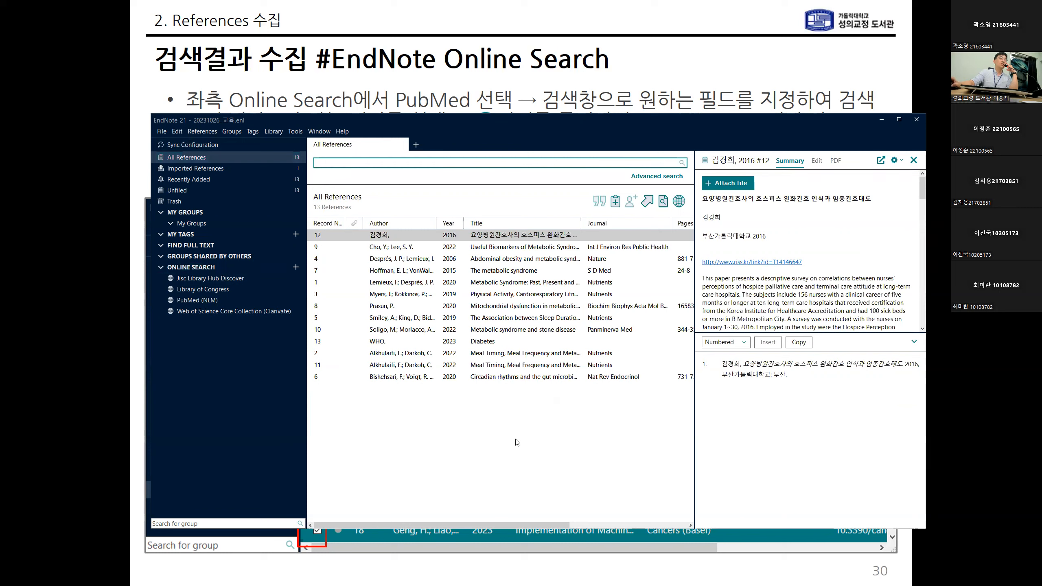
pyautogui.write('2016')
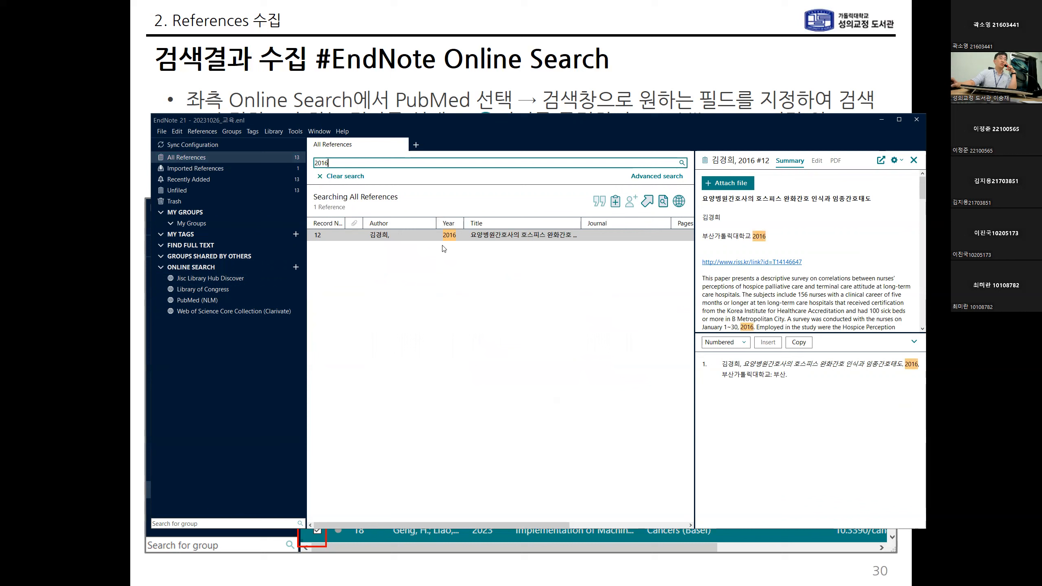
pyautogui.click(340, 176)
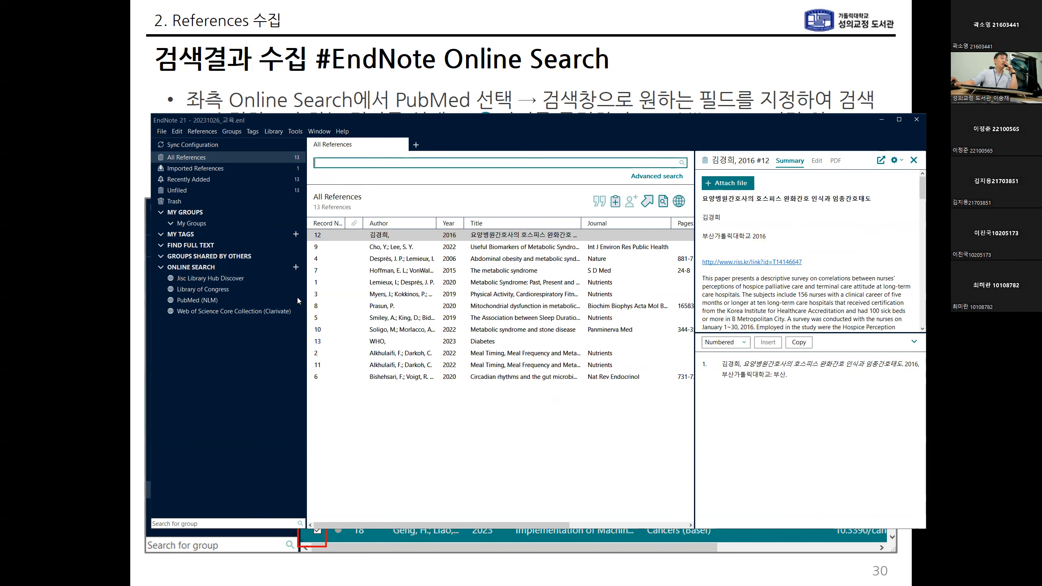
# Step: Reopen the PubMed (NLM) online search form from the library view
pyautogui.click(211, 300)
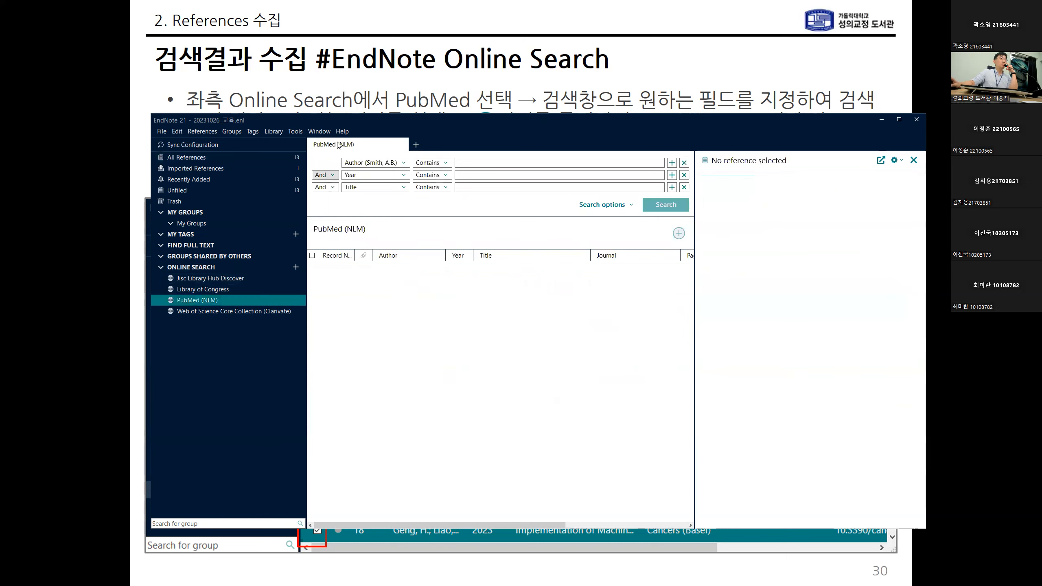